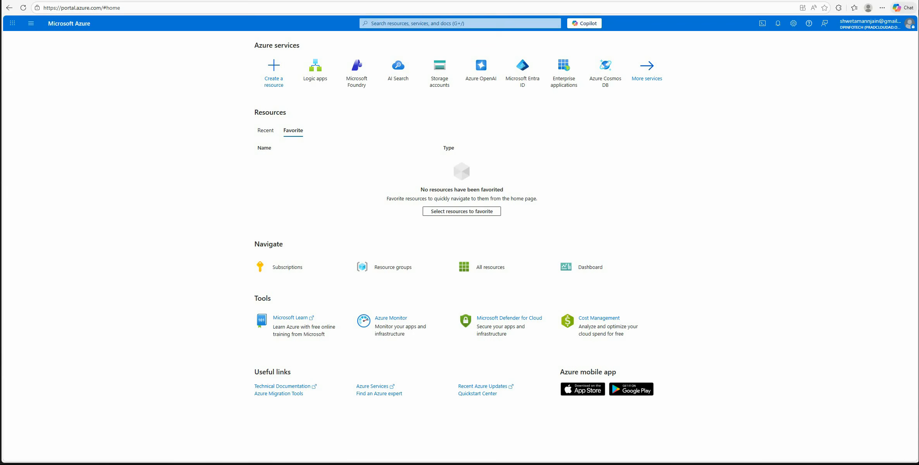
- Open the dec-eastus-foundry resource from all Microsoft Foundry resources and go to its Foundry portal
left_click(355, 75)
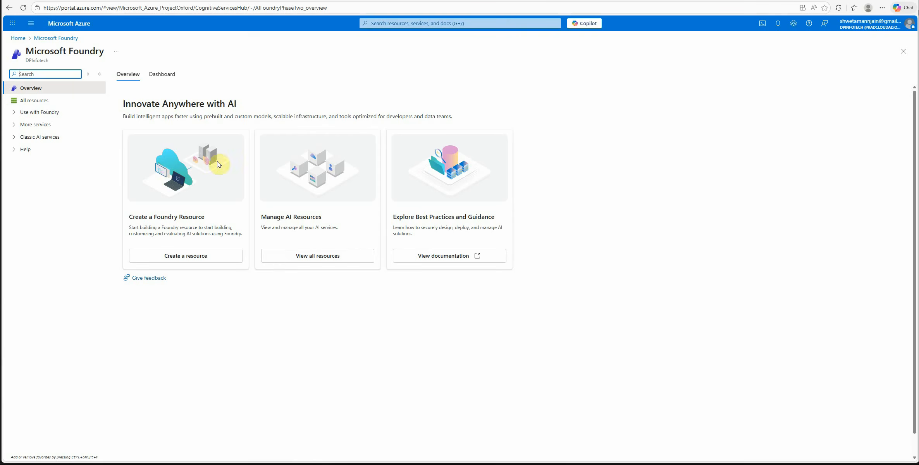
left_click(32, 102)
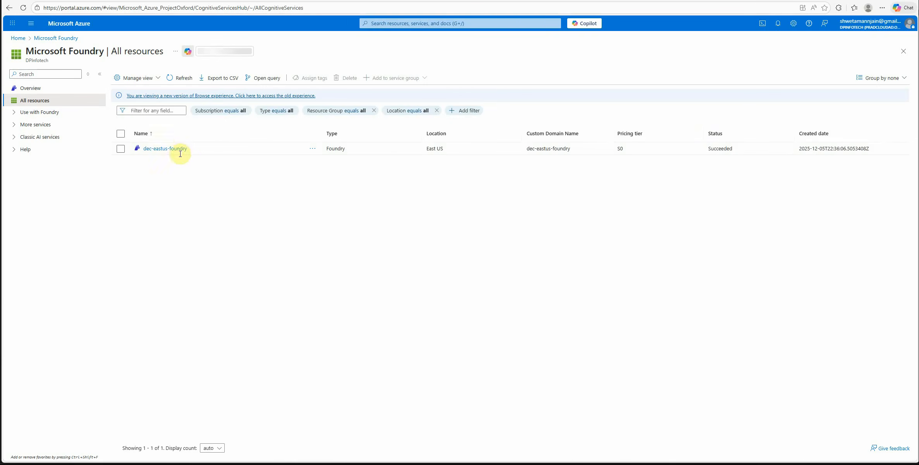
left_click(172, 149)
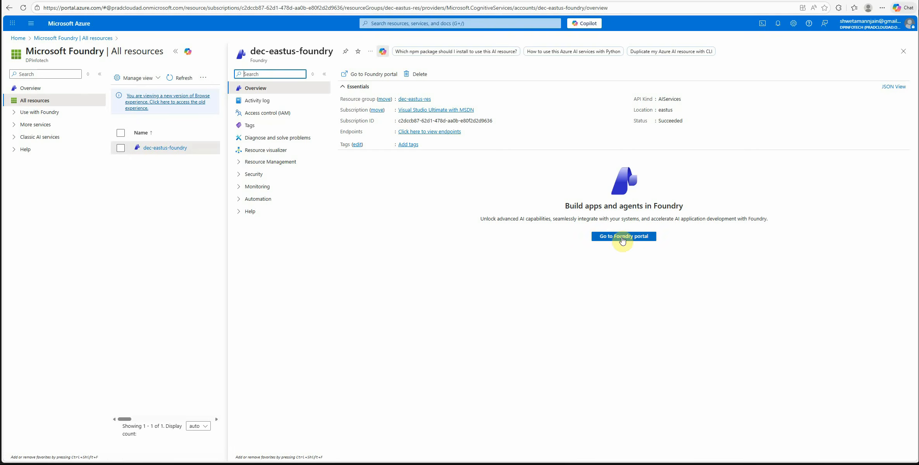
left_click(632, 238)
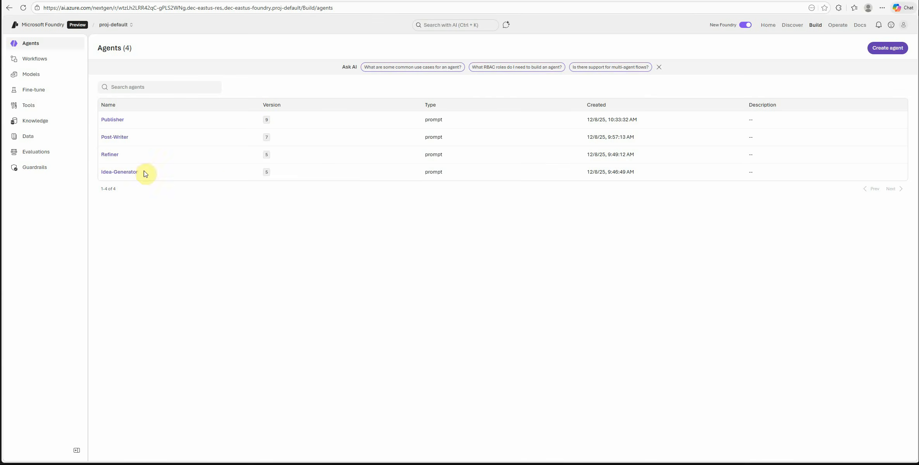
- Examine the Idea-Generator agent's model and instructions, and return to the agents list
left_click(123, 174)
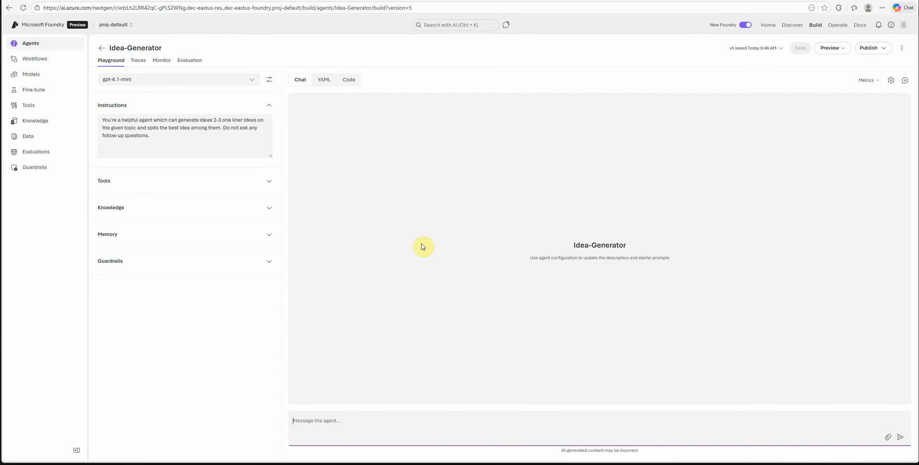
left_click(103, 49)
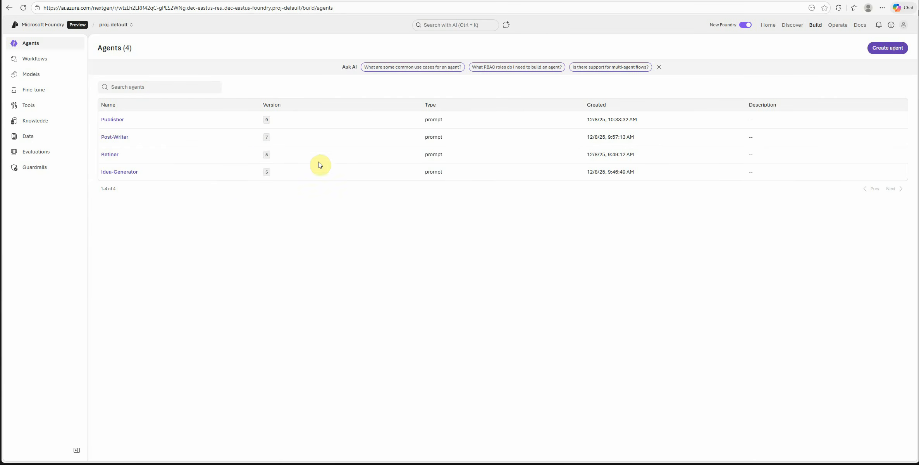
left_click(888, 50)
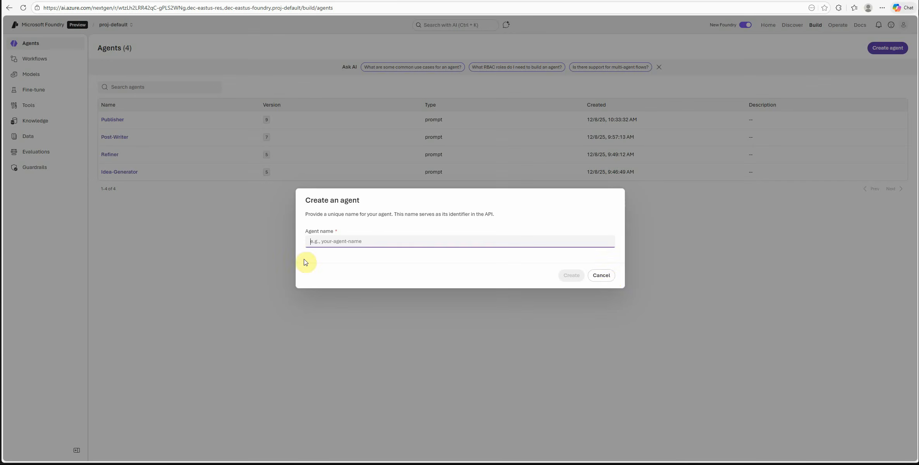
left_click(609, 277)
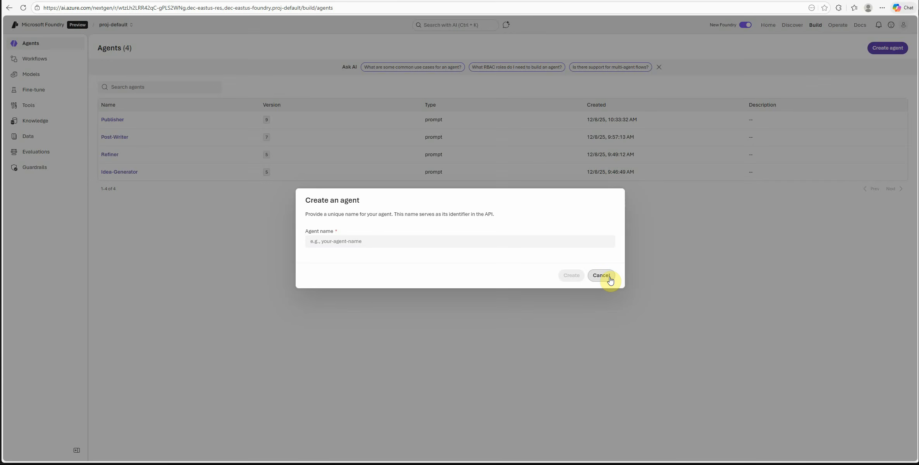
left_click(610, 278)
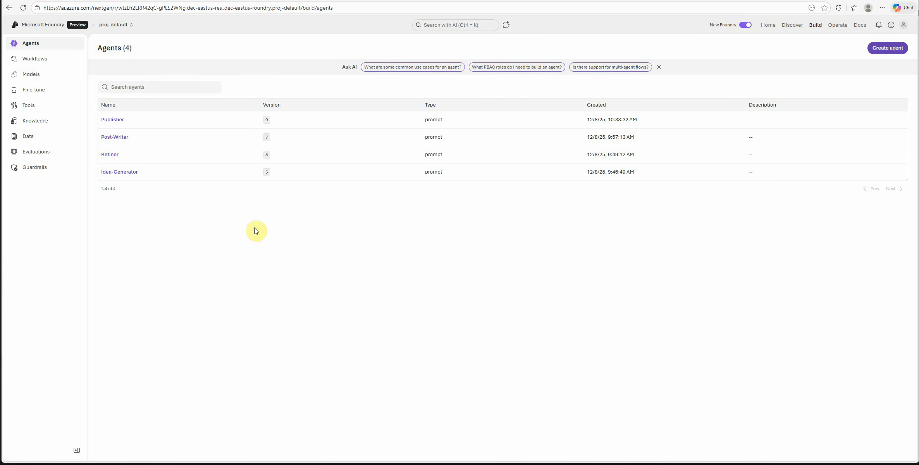
- Create a blank workflow and save it under the name Dec-demo
left_click(39, 60)
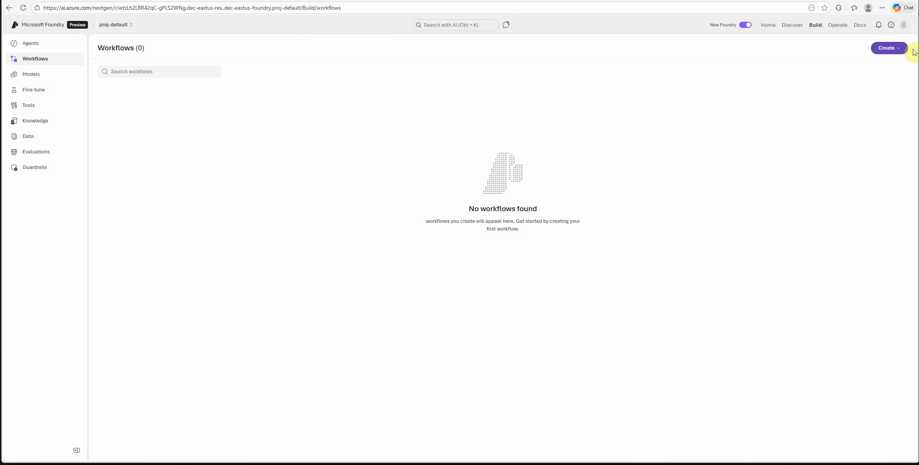
left_click(898, 49)
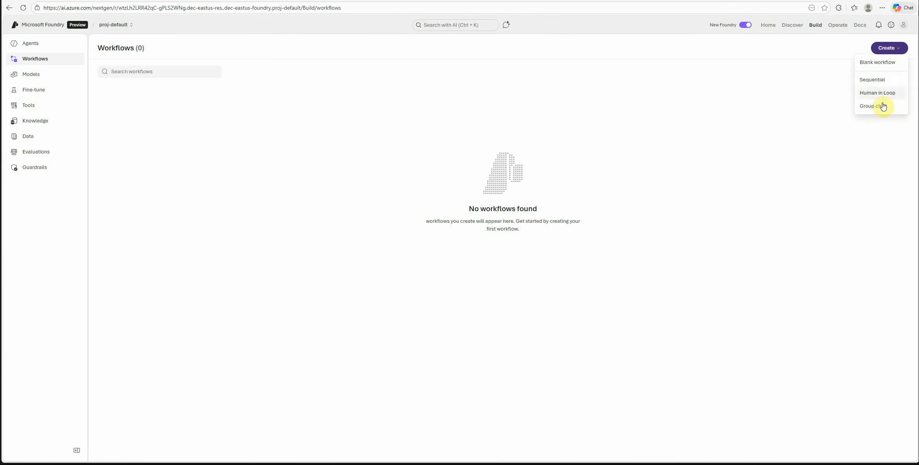
left_click(880, 63)
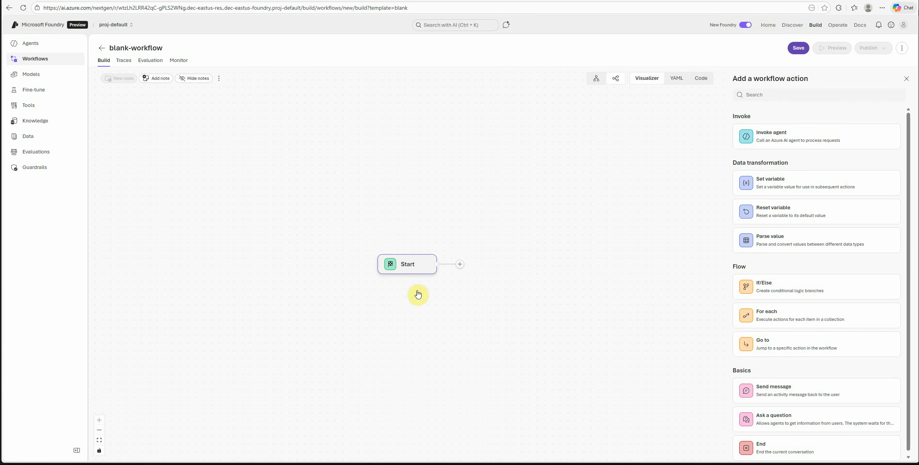
left_click(434, 314)
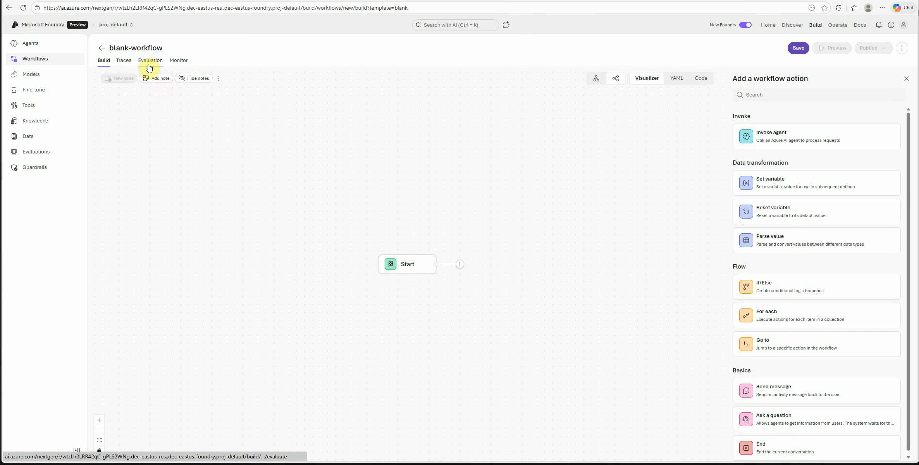
left_click(123, 62)
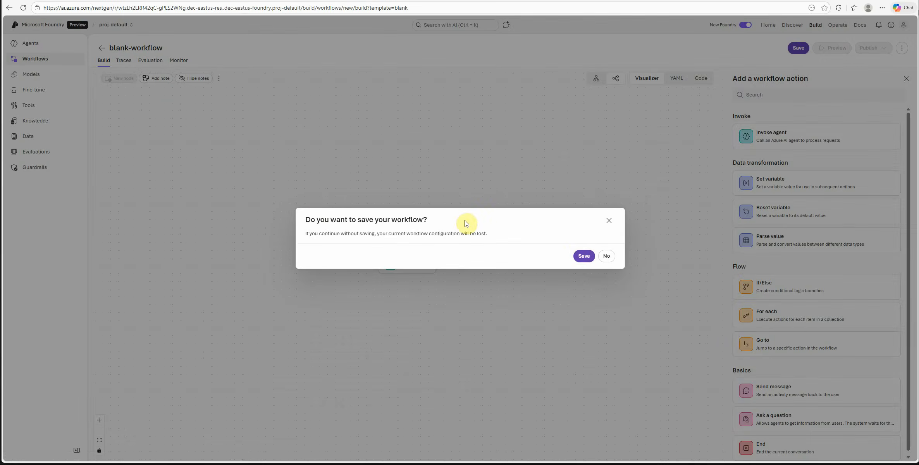
left_click(579, 256)
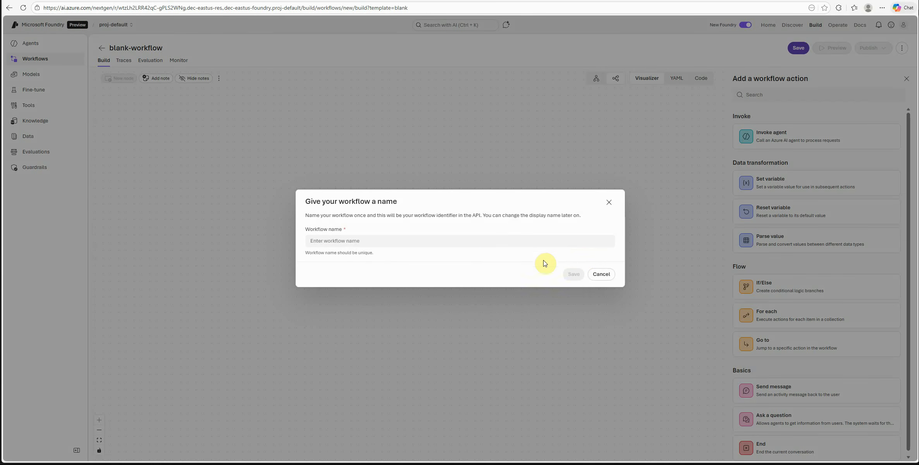
left_click(510, 243)
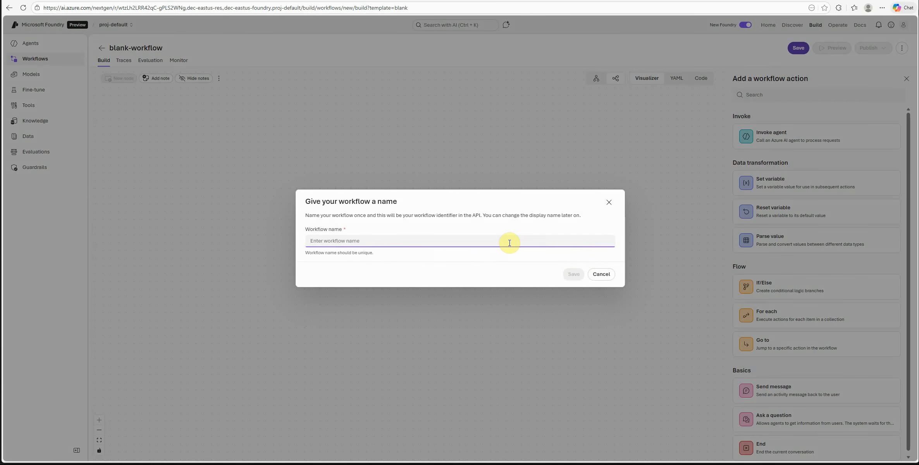
type("Dec-demo")
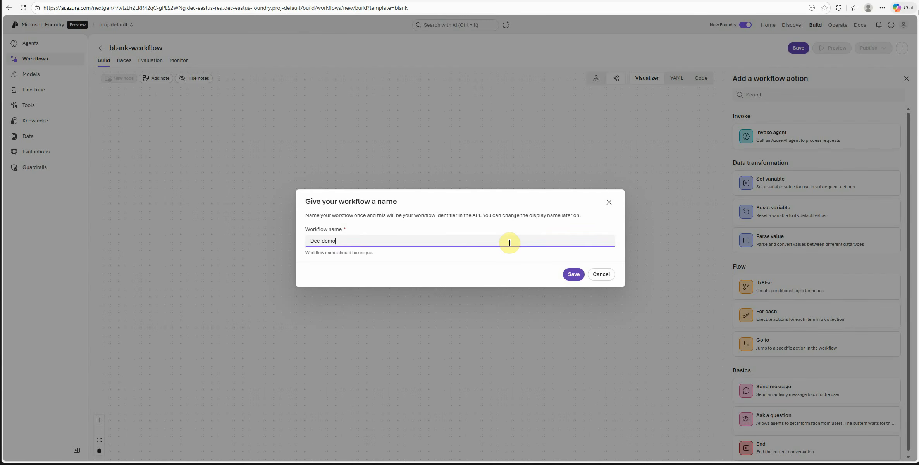
left_click(574, 273)
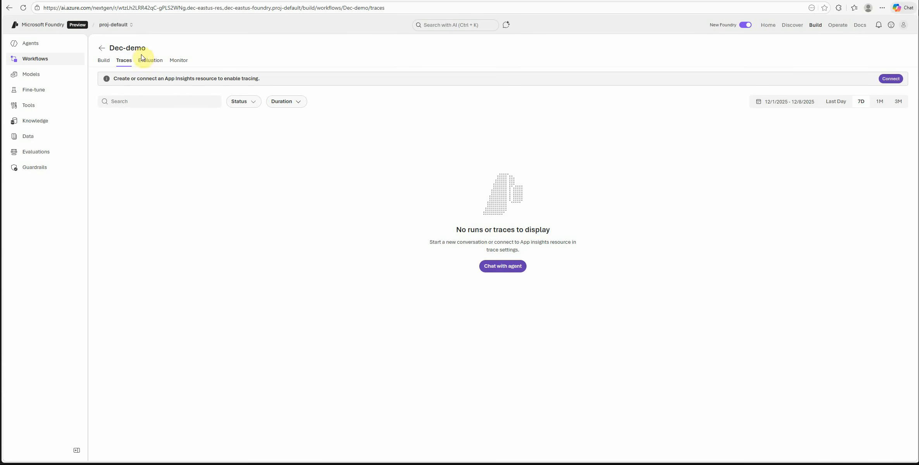
- Look over the Dec-demo workflow's evaluation and monitoring pages, and return to its build canvas
left_click(150, 61)
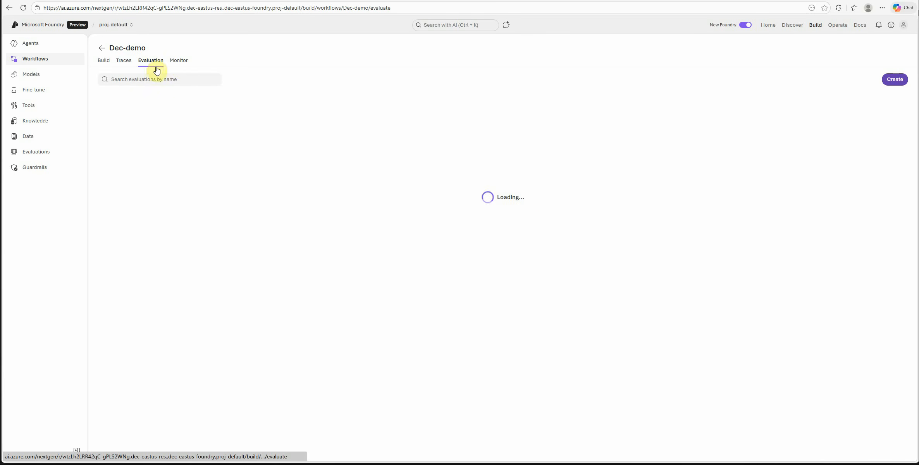
left_click(180, 62)
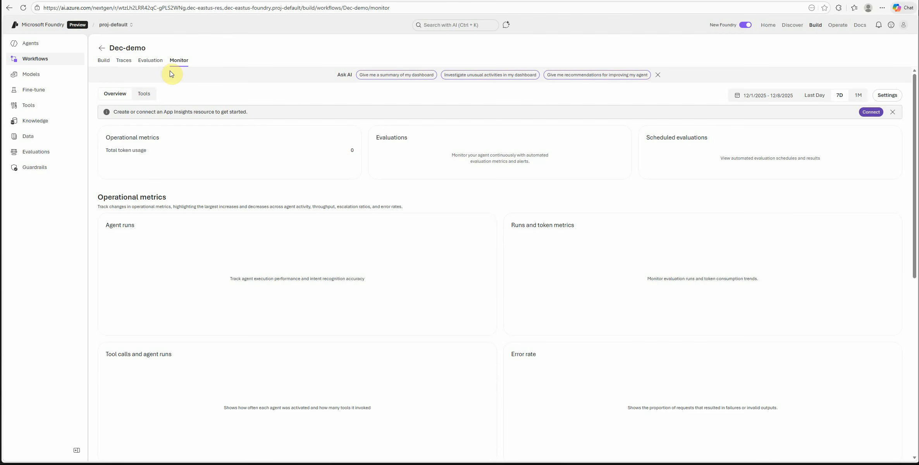
left_click(104, 60)
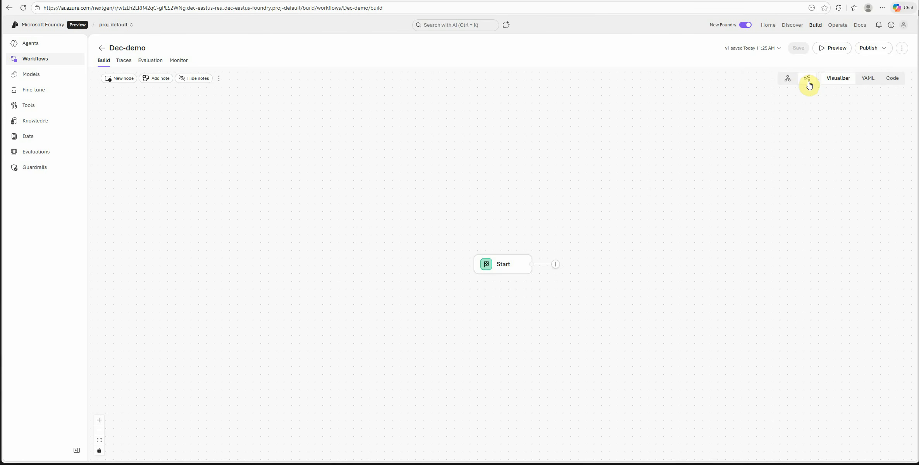
- Switch the workflow canvas to the vertical layout
left_click(505, 266)
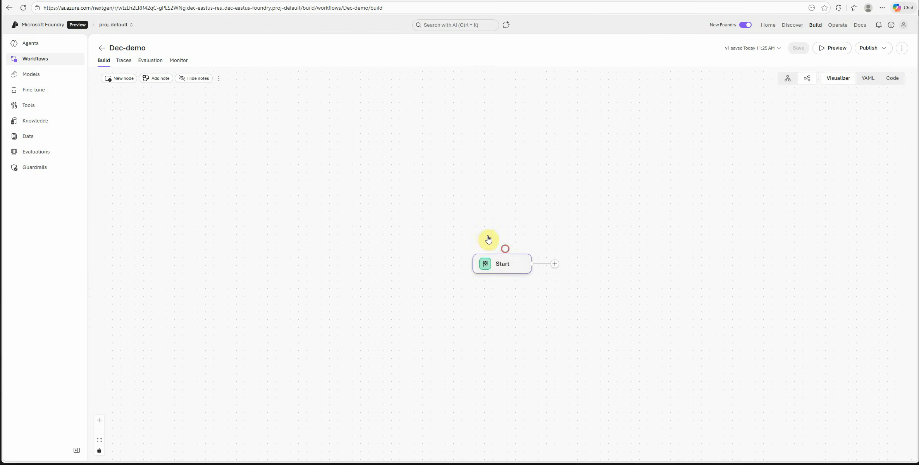
left_click_drag(503, 249, 271, 196)
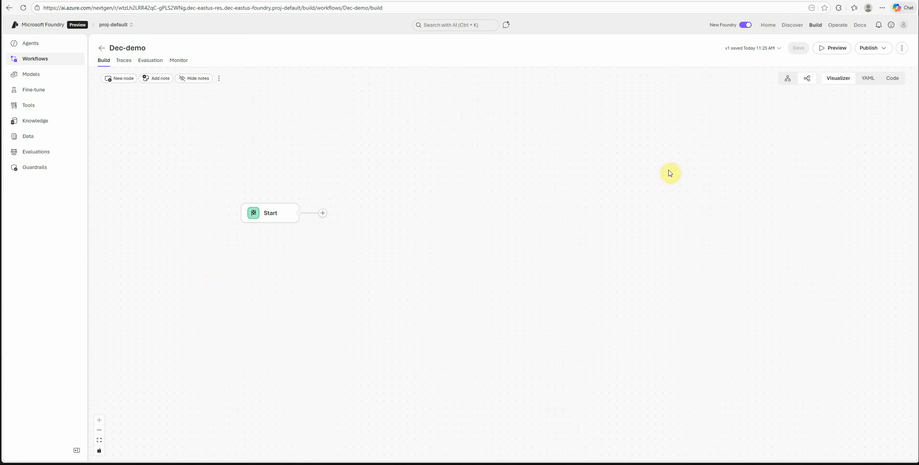
left_click(787, 79)
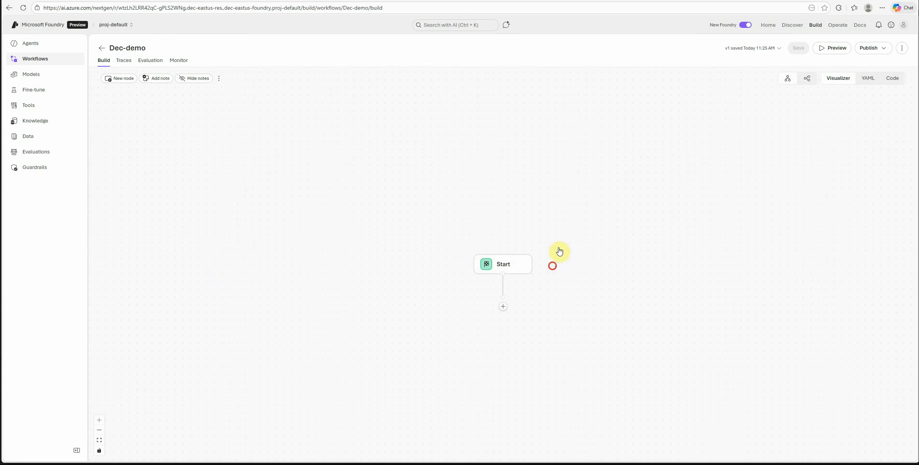
left_click_drag(552, 266, 510, 155)
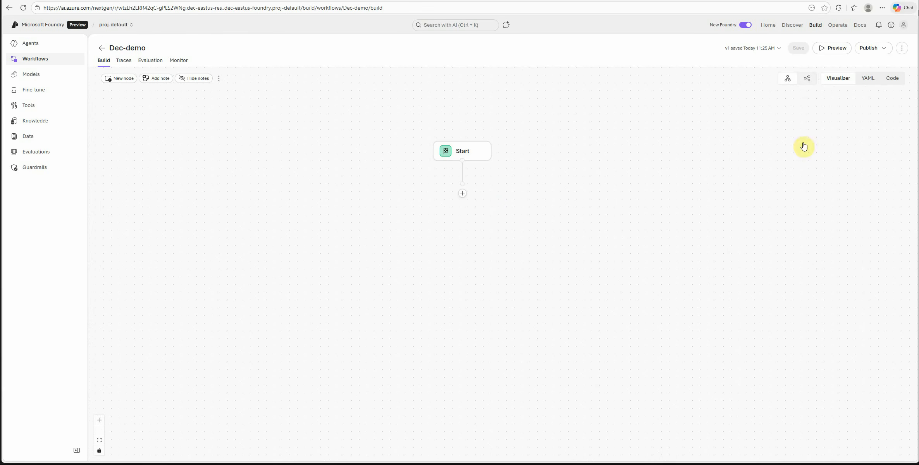
- Examine the workflow's YAML definition and Python code, and reopen Dec-demo from the workflows list
left_click(868, 79)
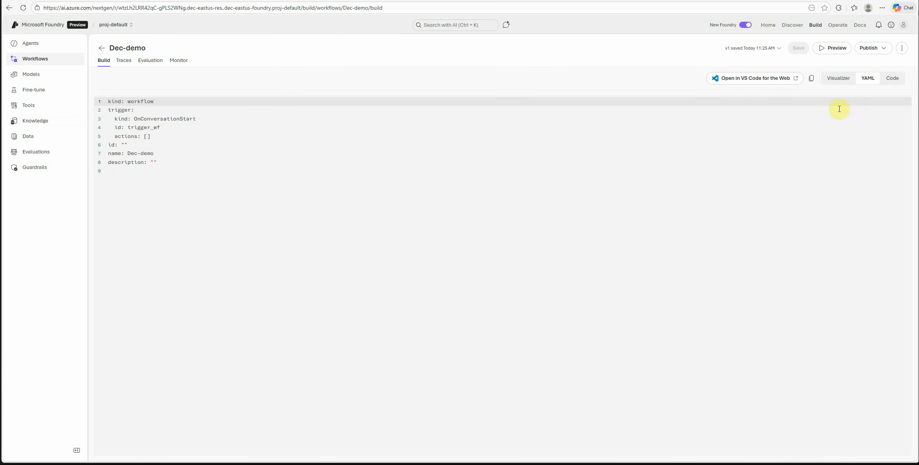
left_click(903, 81)
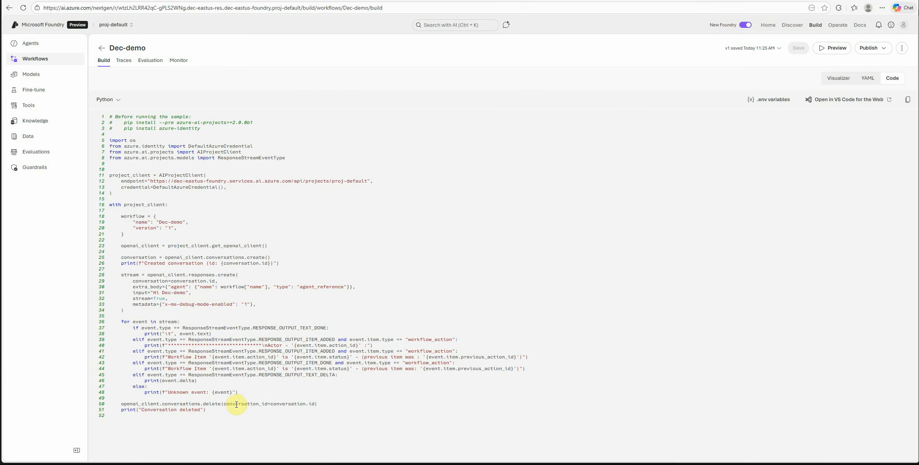
left_click(101, 48)
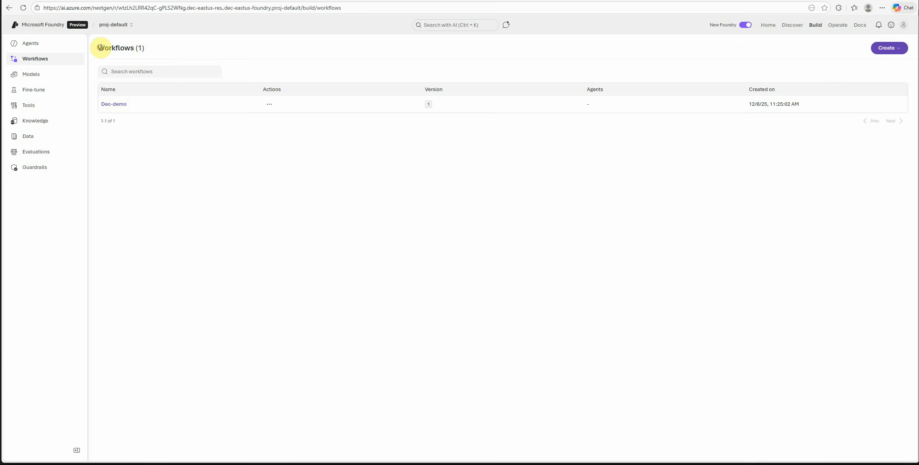
left_click(121, 104)
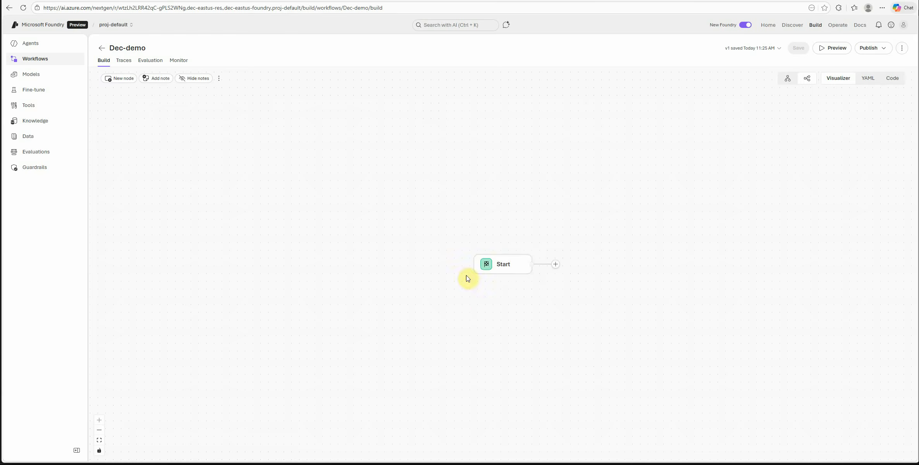
- Add an Invoke agent action directly after the Start node of the Dec-demo workflow
left_click(512, 260)
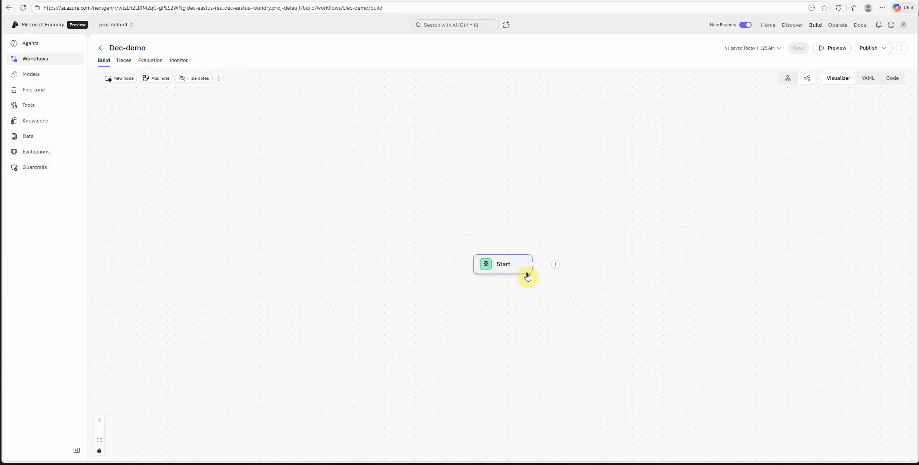
left_click(512, 260)
left_click_drag(433, 267, 197, 203)
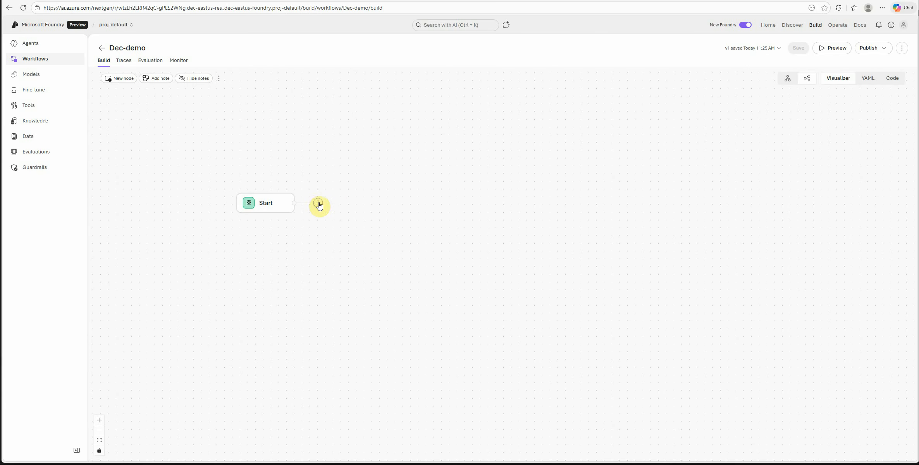
left_click(319, 204)
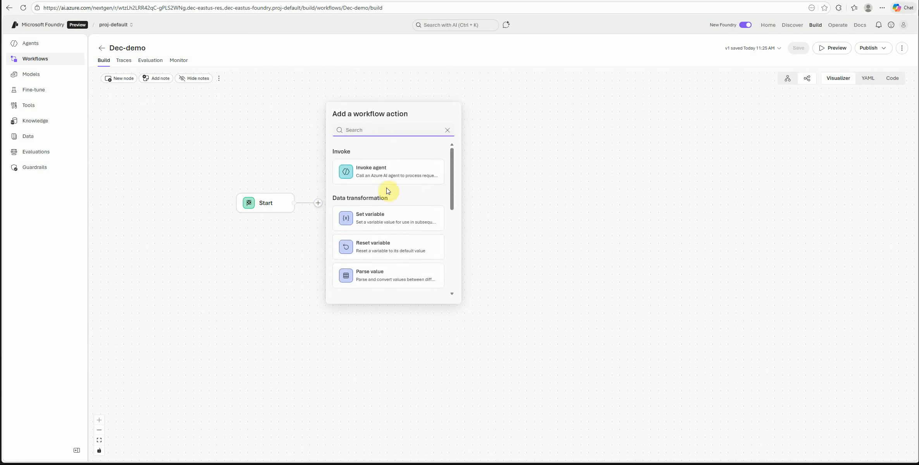
scroll(424, 208, "down", 2)
scroll(411, 250, "down", 4)
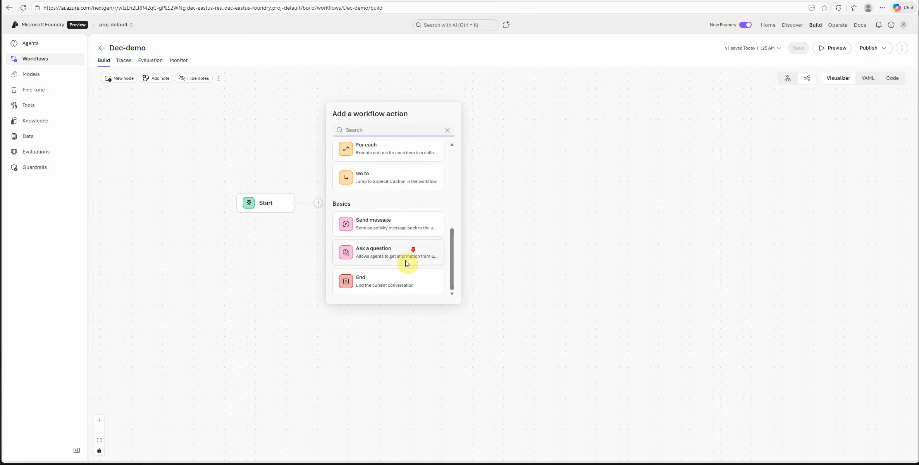
scroll(406, 263, "up", 6)
scroll(409, 235, "up", 1)
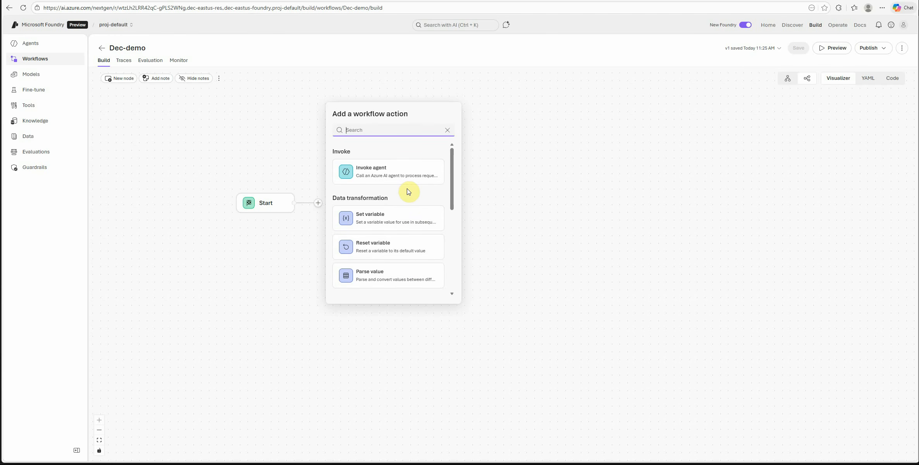
left_click(389, 169)
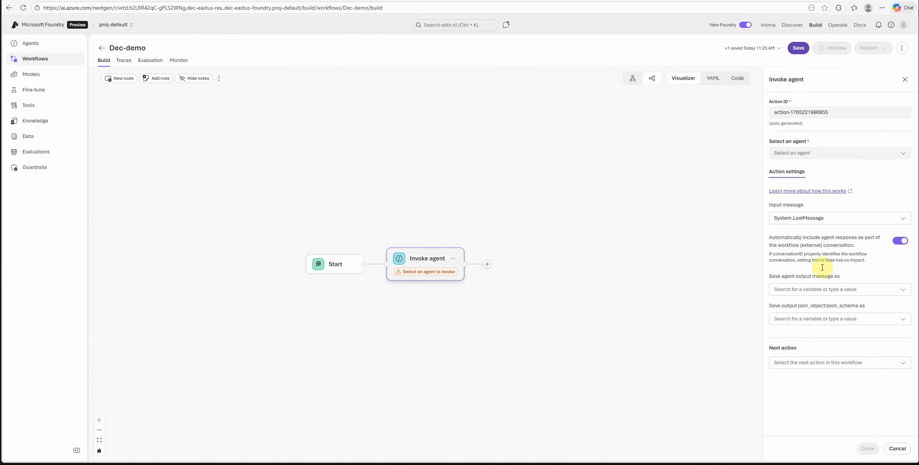
- Select the Idea-Generator agent for the Invoke agent action and set its action ID to generator
left_click(905, 156)
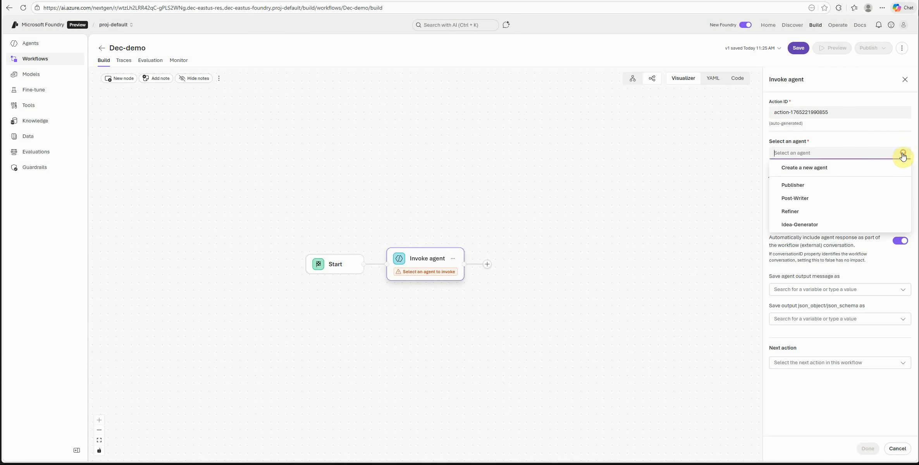
left_click(792, 226)
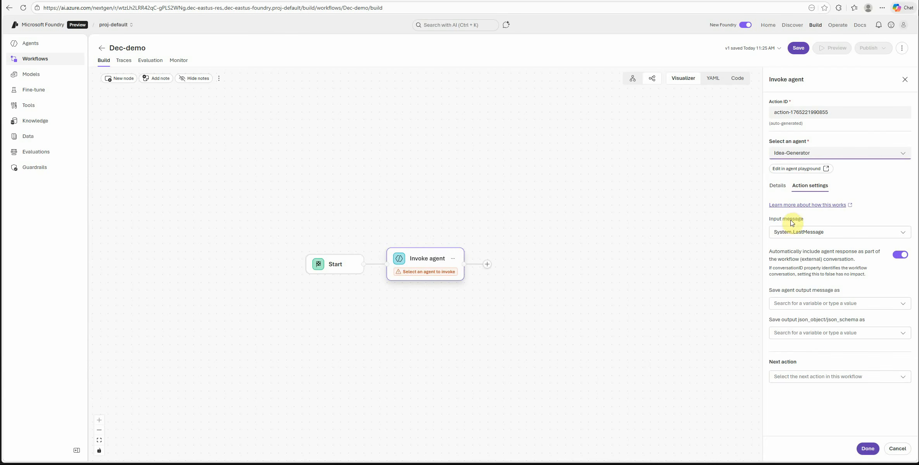
left_click(838, 112)
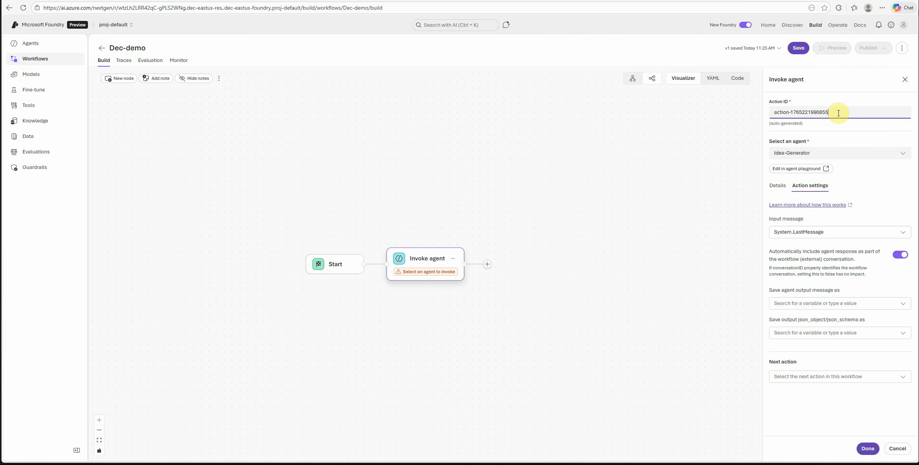
left_click_drag(839, 113, 772, 108)
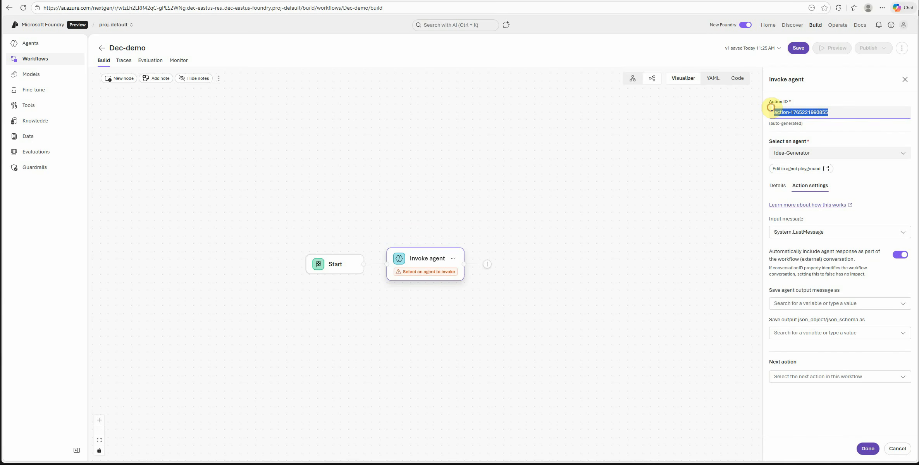
type("a")
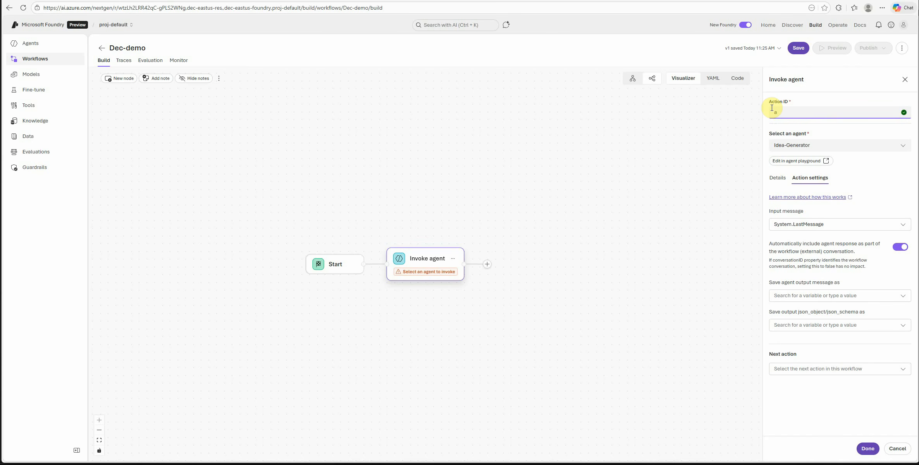
key("BackSpace")
key("BackSpace")
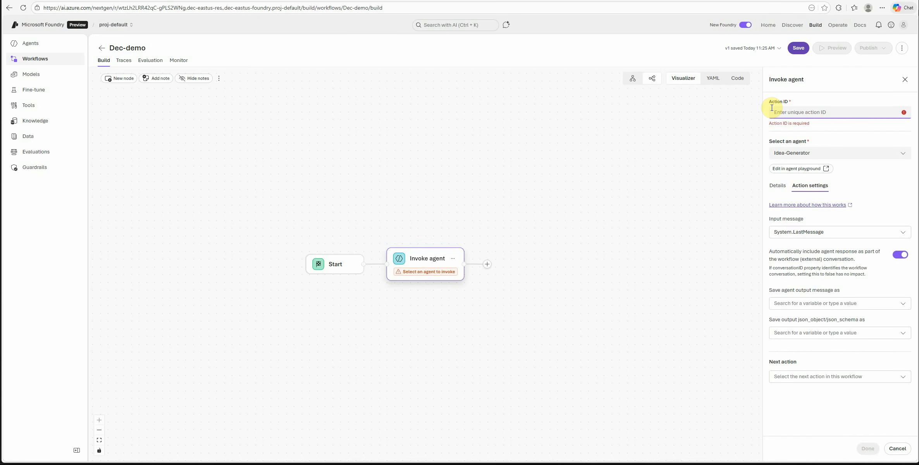
type("generator")
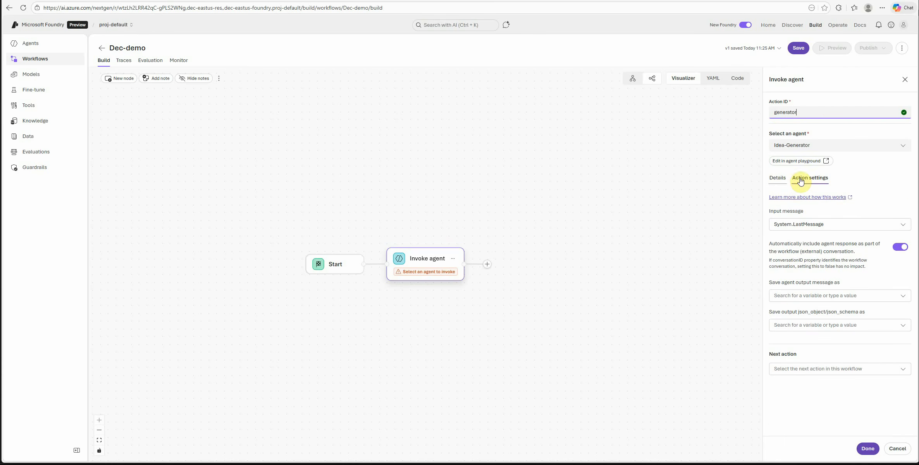
- Examine the Idea-Generator node's agent details and its action settings for saving outputs and choosing the next action
left_click(777, 180)
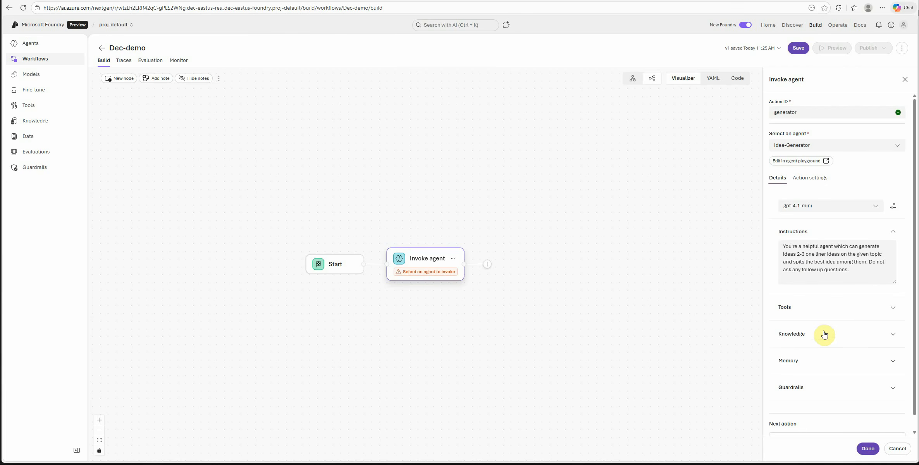
left_click(843, 317)
left_click(841, 316)
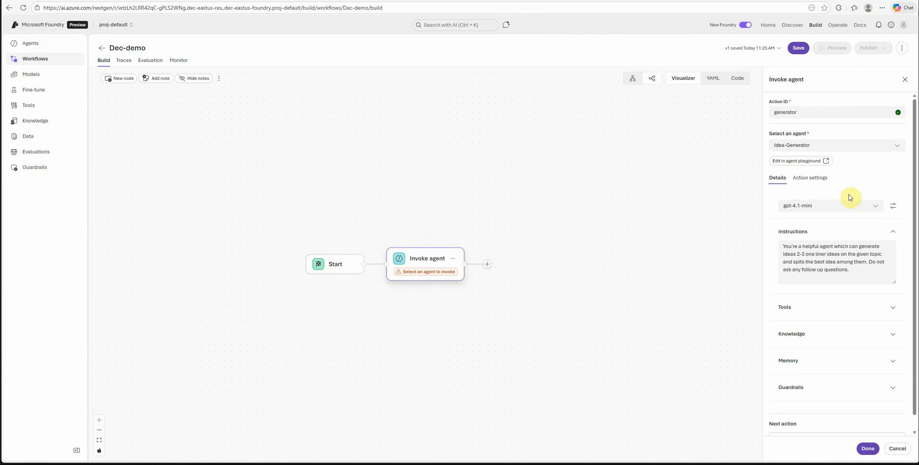
left_click(816, 180)
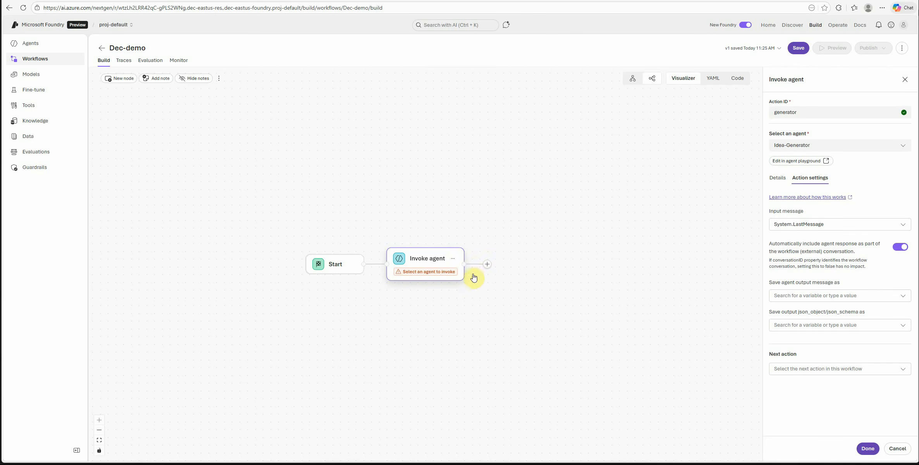
left_click(907, 298)
left_click(813, 340)
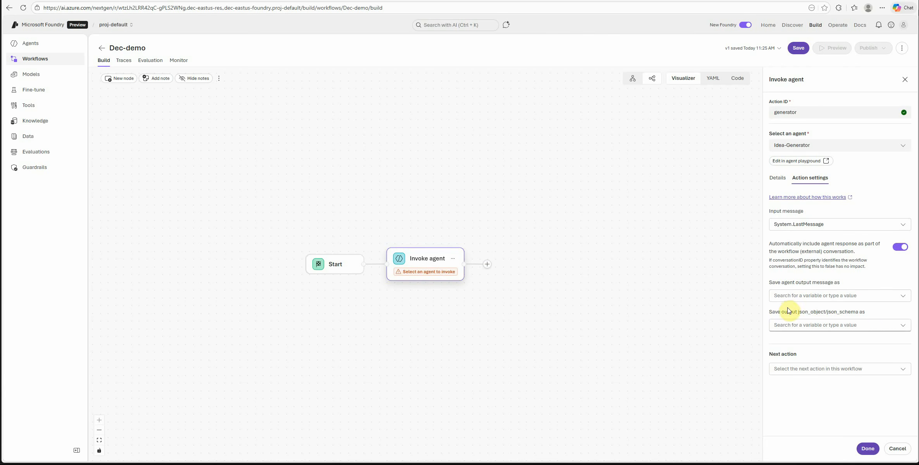
left_click(885, 329)
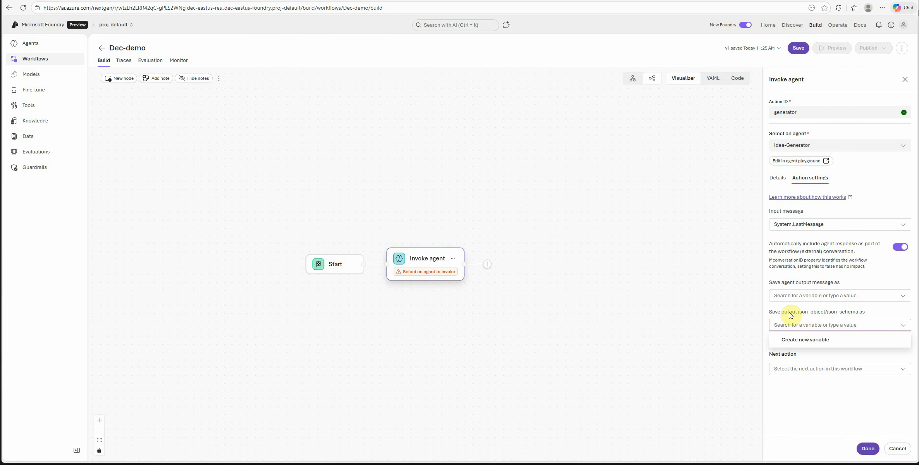
left_click(700, 367)
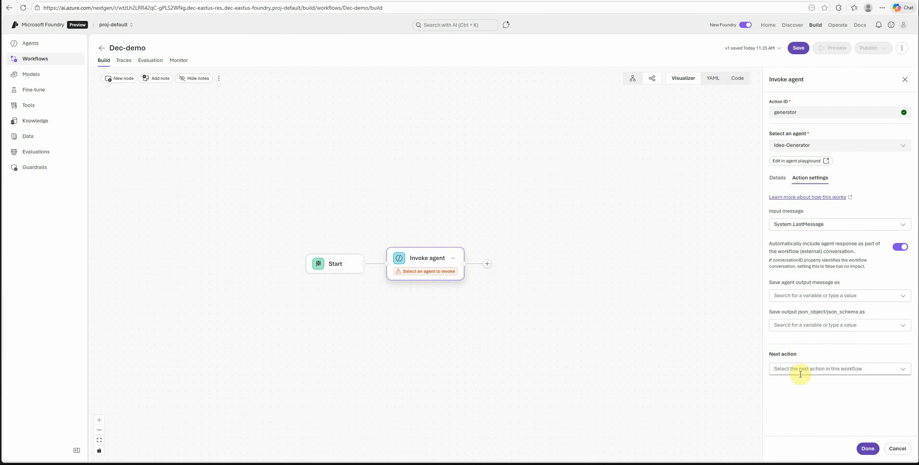
left_click(899, 370)
left_click(660, 341)
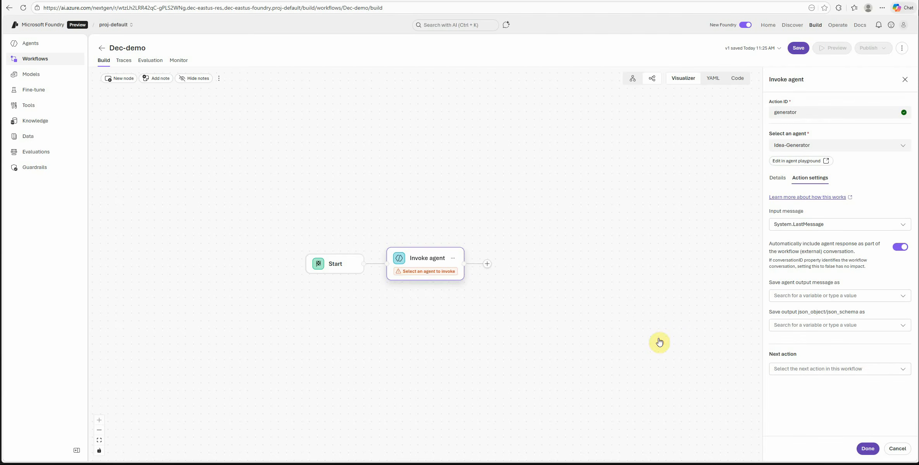
- Apply the Idea-Generator node's settings and save the Dec-demo workflow
left_click(869, 449)
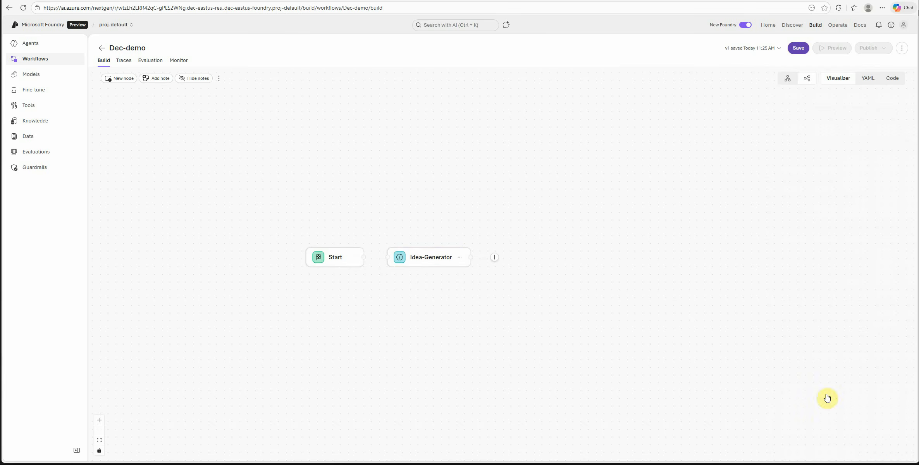
left_click(799, 48)
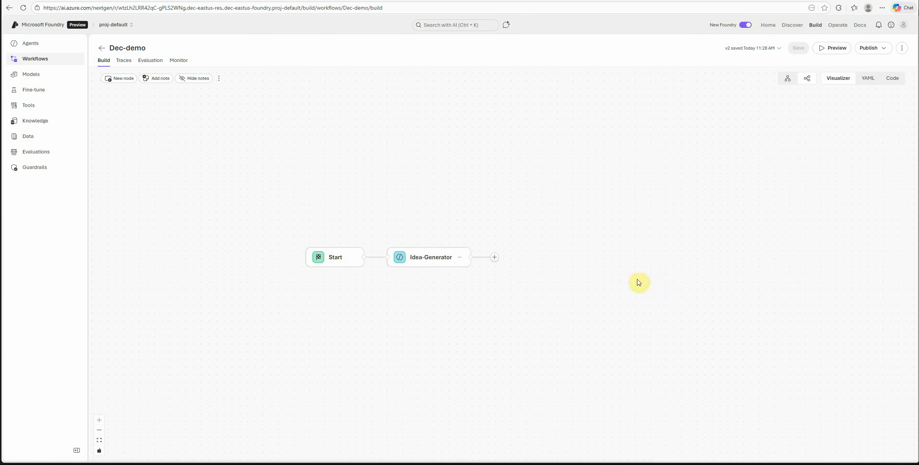
- Preview the saved workflow with the message "I want to draft a LinkedIn post on 'Analyzing GBs of data'" and review the Idea-Generator reply
left_click(832, 47)
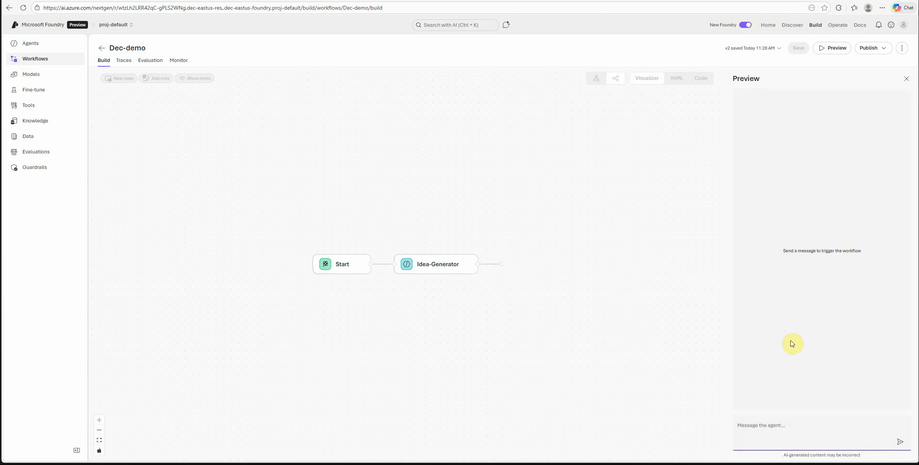
type("I want to draft a LinkedIn post on 'Analyzing GBs of data'")
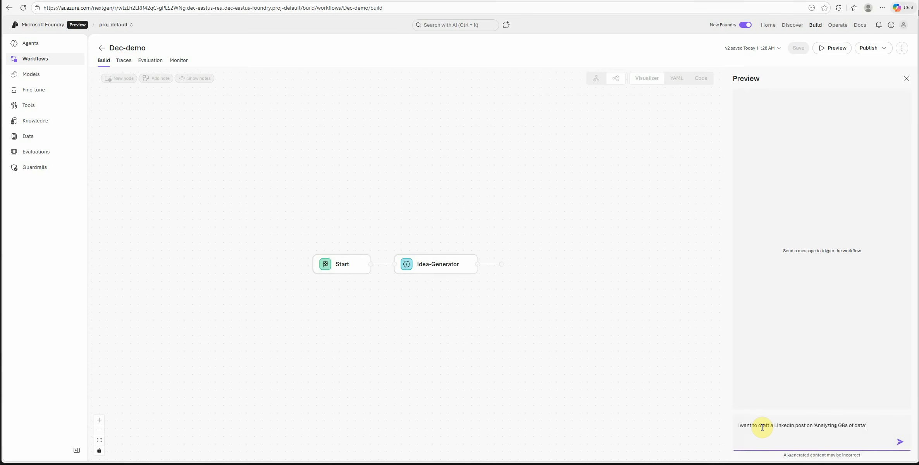
key("Return")
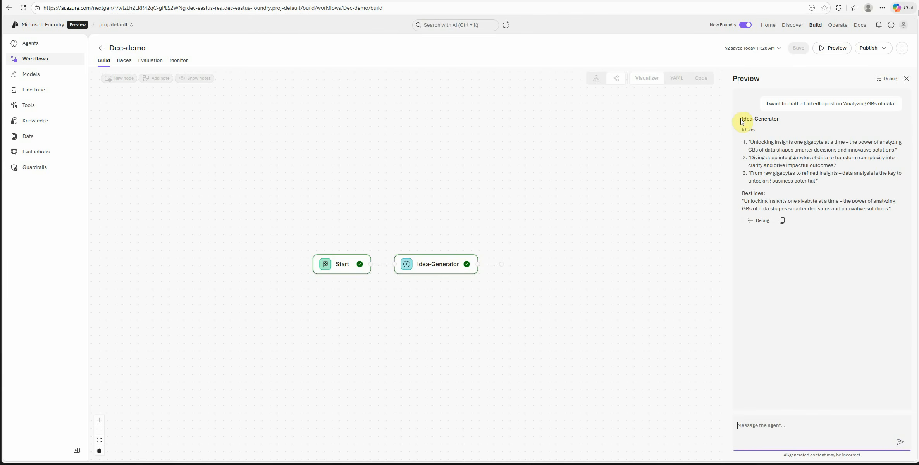
left_click_drag(741, 118, 774, 119)
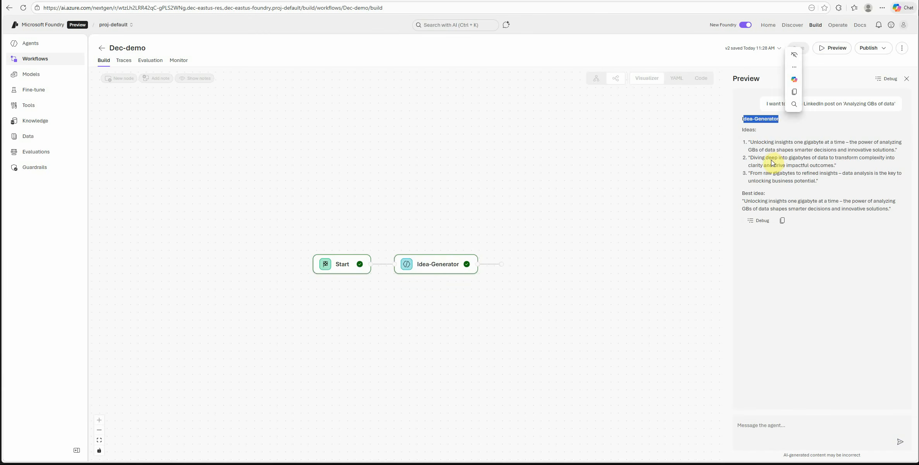
left_click_drag(822, 180, 745, 137)
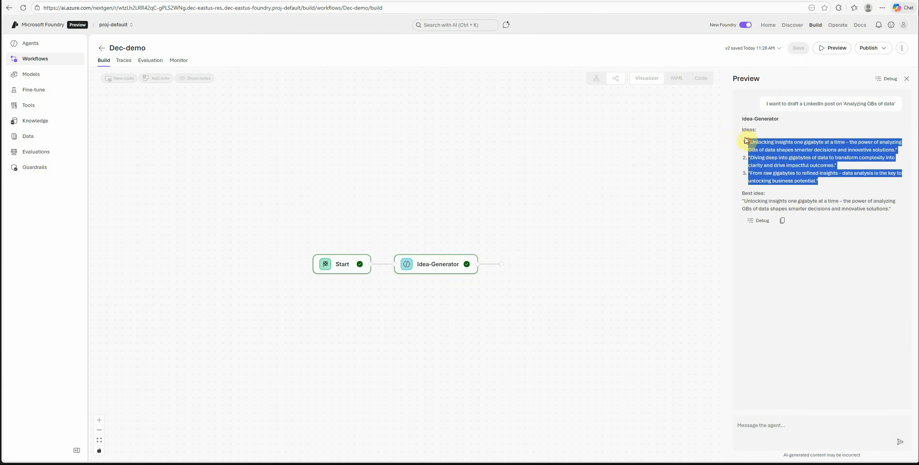
left_click(808, 168)
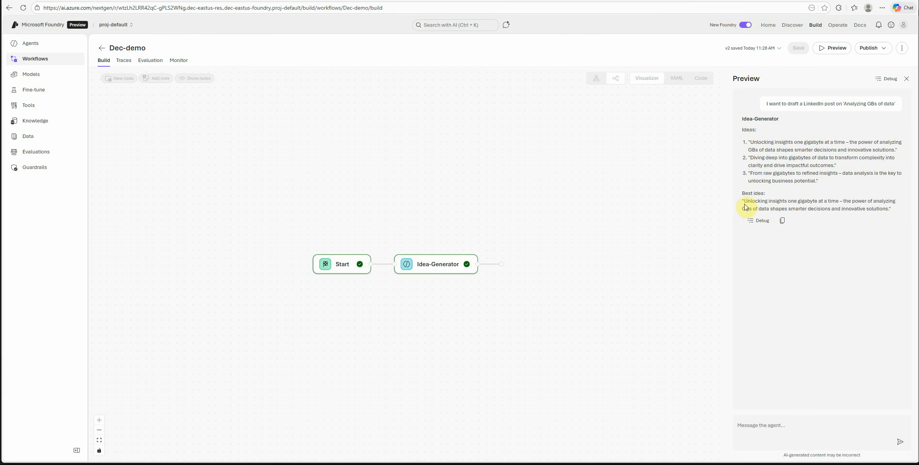
left_click_drag(745, 205, 889, 209)
left_click(817, 203)
left_click_drag(505, 295, 507, 294)
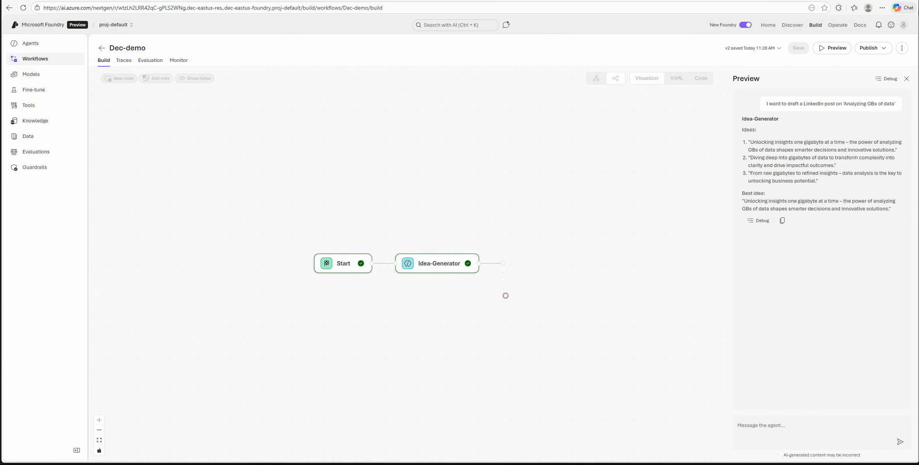
left_click(907, 78)
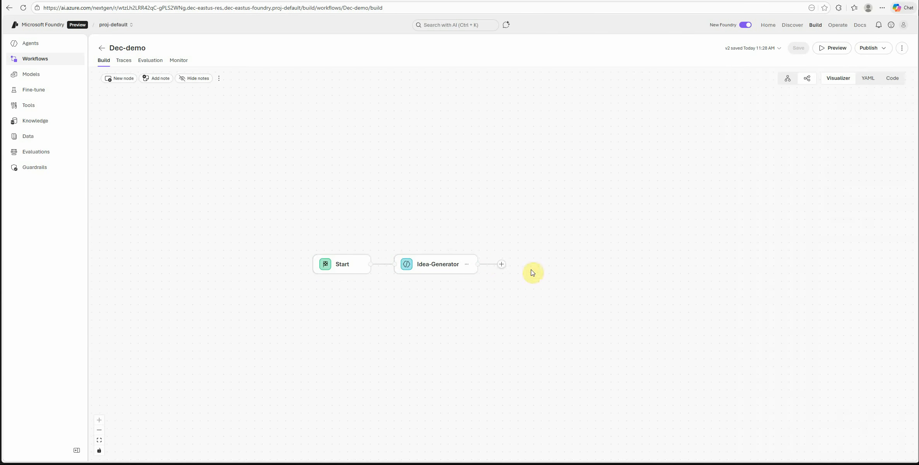
- Add an Invoke agent action after Idea-Generator using the Post-Writer agent with action ID Post-writer, and save the workflow
left_click(501, 265)
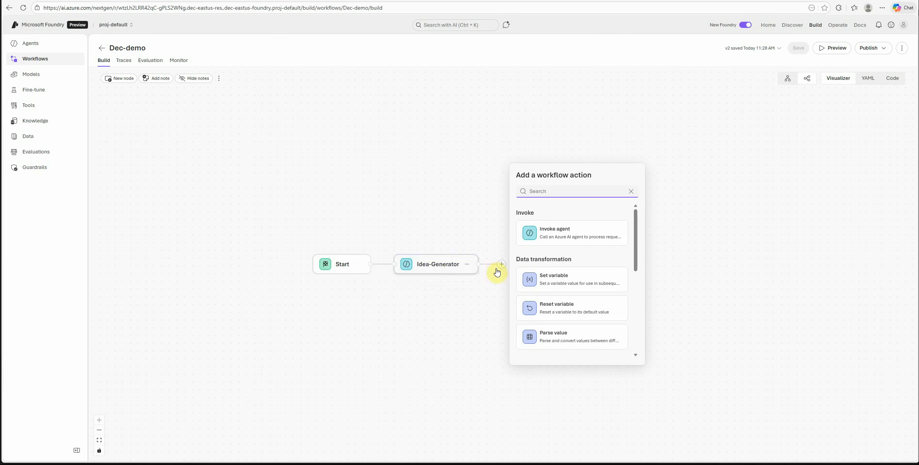
left_click(580, 234)
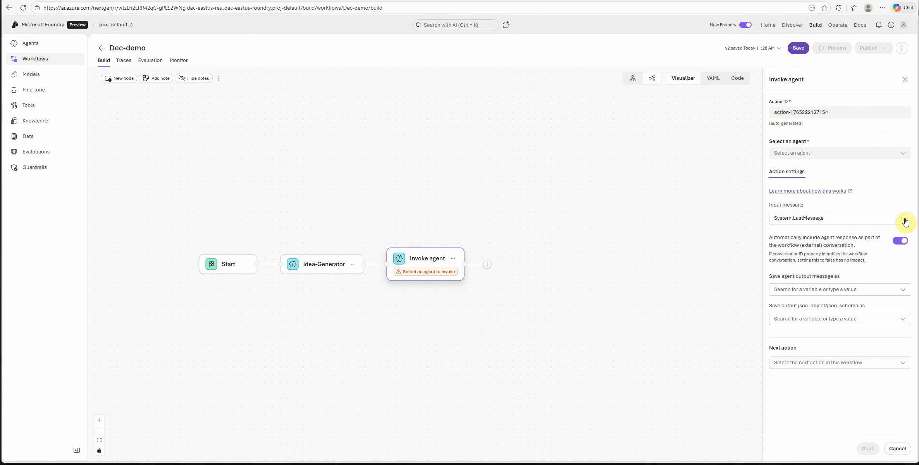
left_click(899, 152)
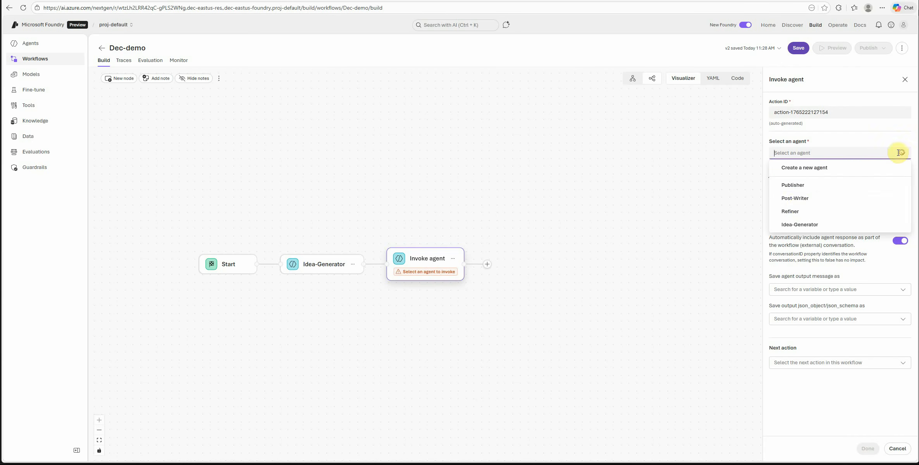
left_click(803, 198)
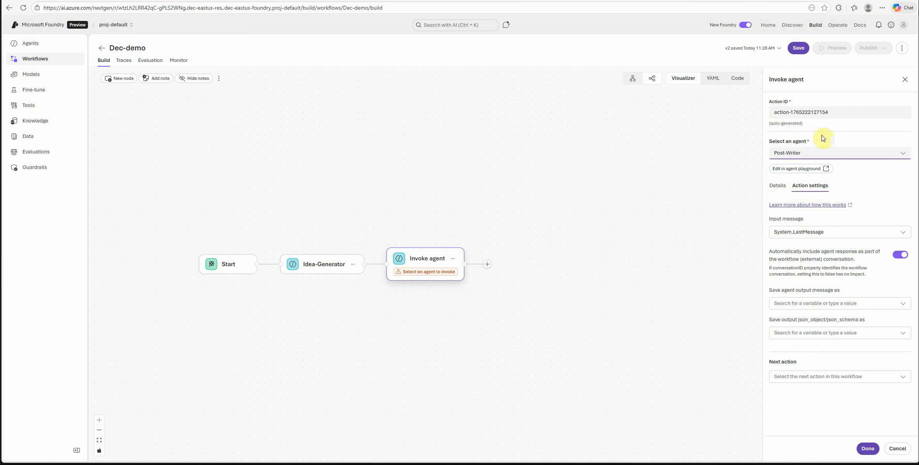
triple_click(833, 112)
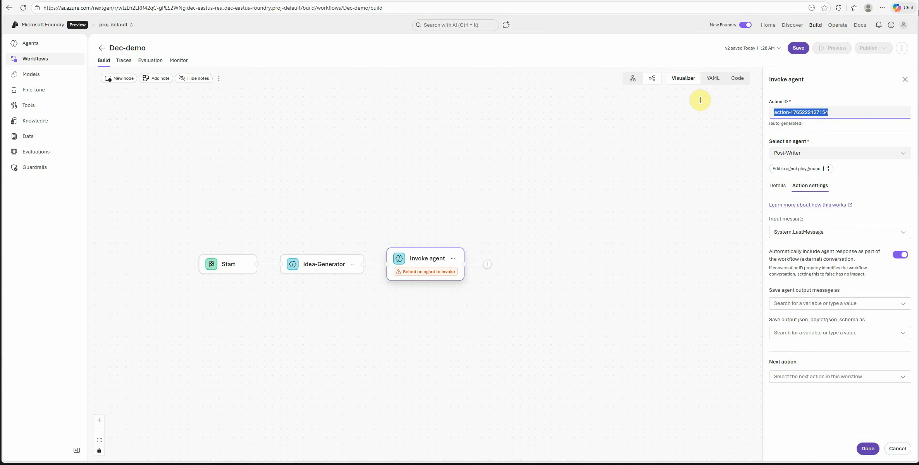
type("Post-writer")
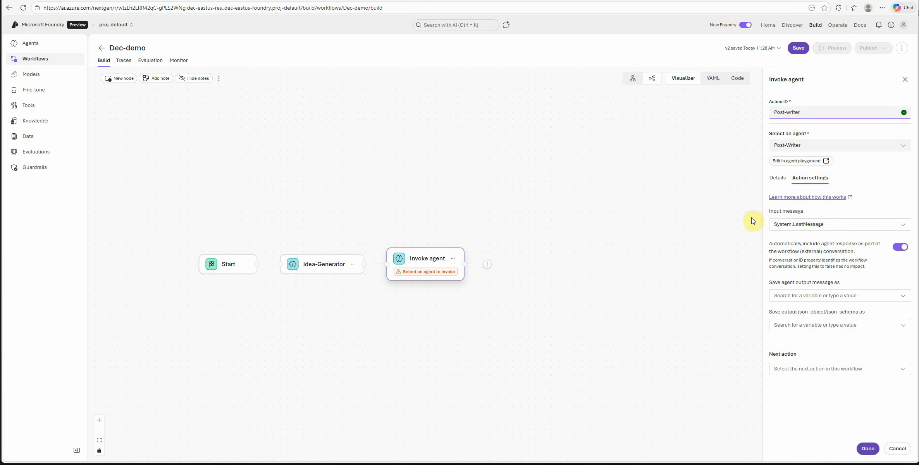
left_click(867, 449)
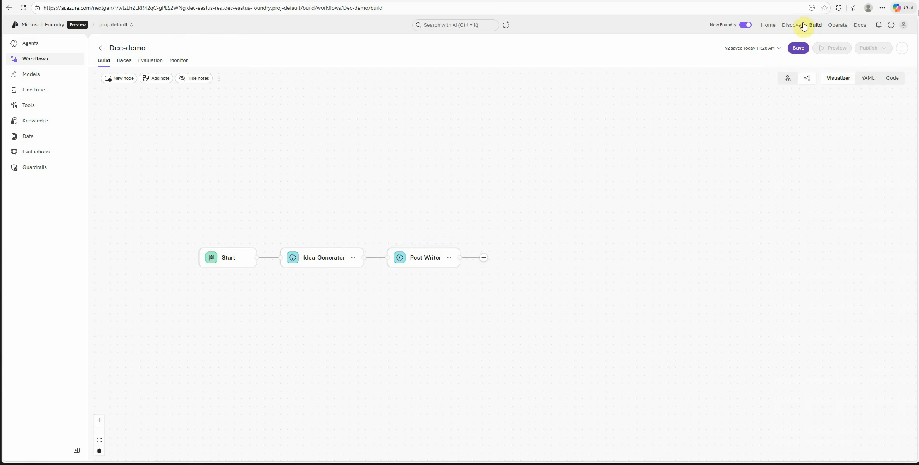
left_click(799, 48)
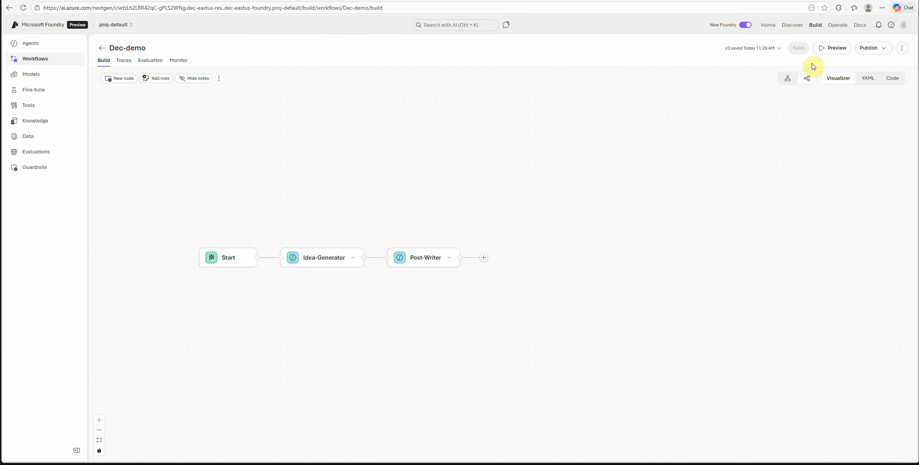
- Run a preview of the two-agent workflow with the message "I want to draft a LinkedIn post on 'Analyzing GBs of data'"
left_click(836, 48)
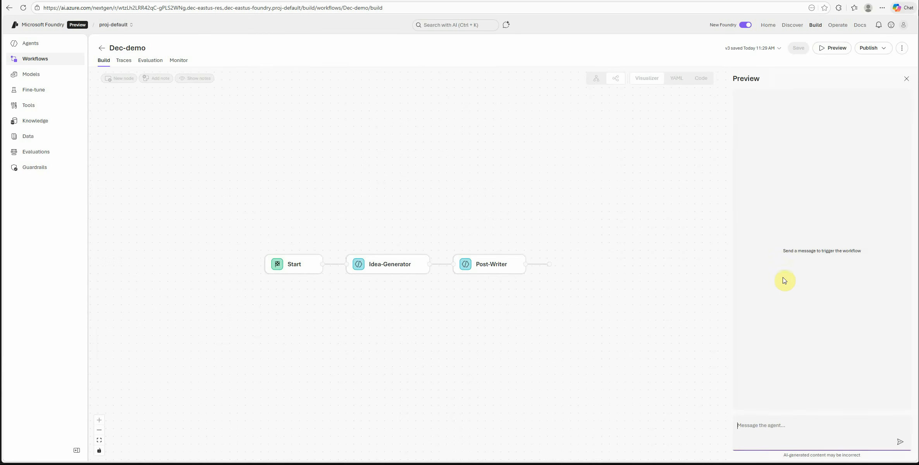
left_click(768, 425)
type("I want to draft a LinkedIn post on 'Analyzing GBs of data'")
key("Return")
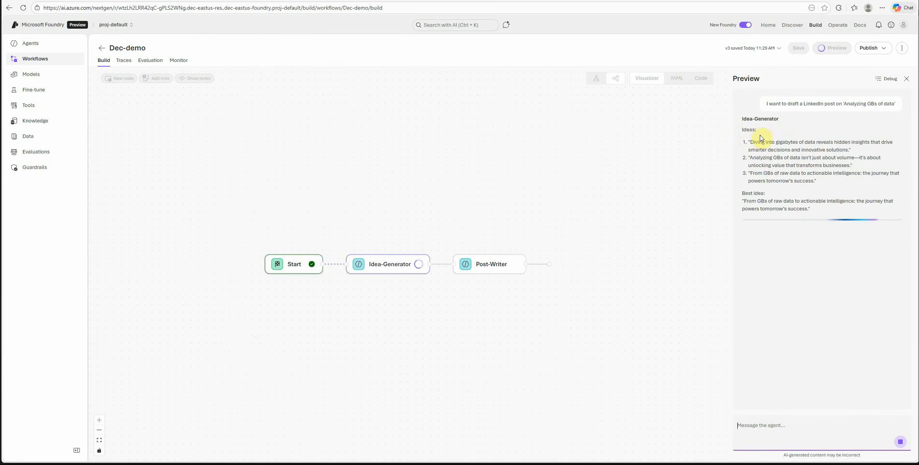
left_click_drag(783, 119, 738, 118)
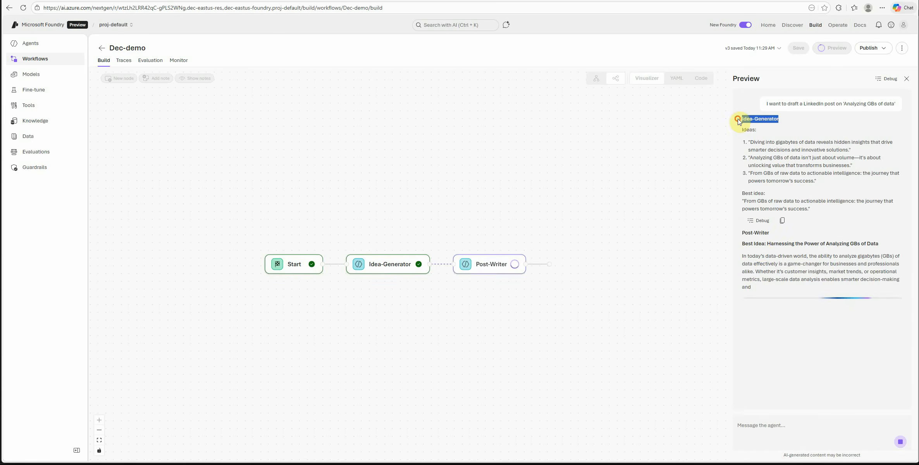
- Review the Idea-Generator and Post-Writer replies in the preview, and close the preview
left_click_drag(771, 233, 745, 232)
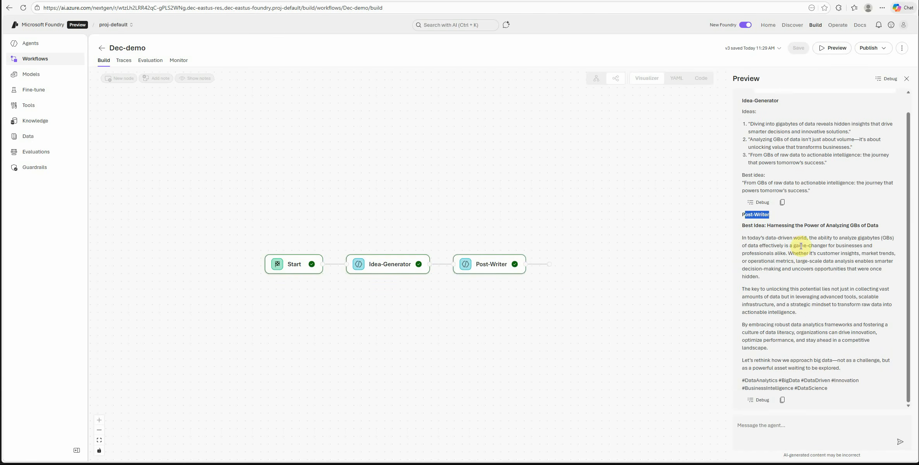
left_click_drag(781, 225, 855, 362)
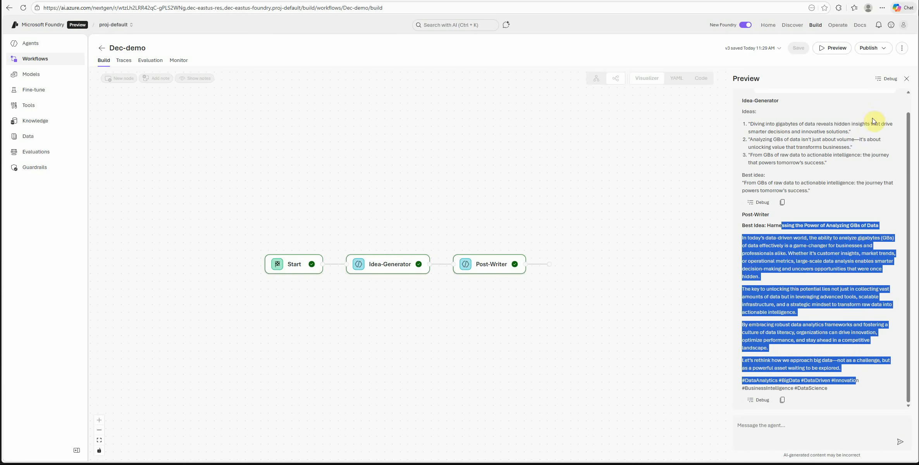
left_click(787, 247)
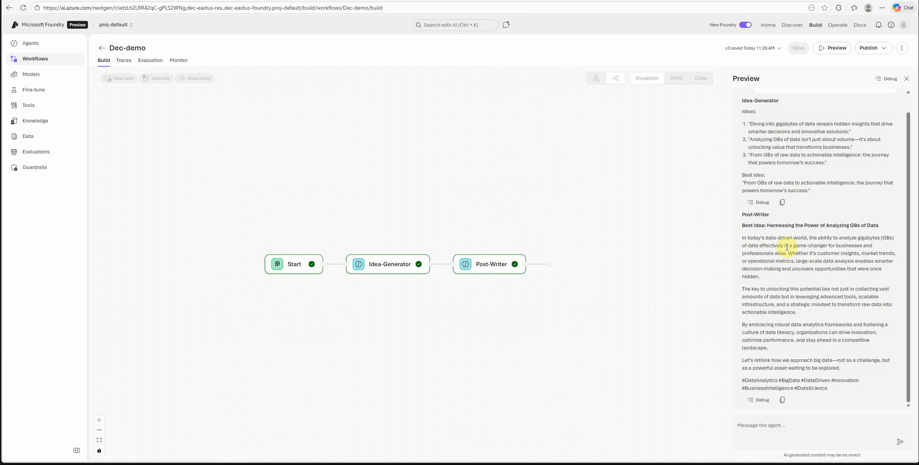
left_click(907, 78)
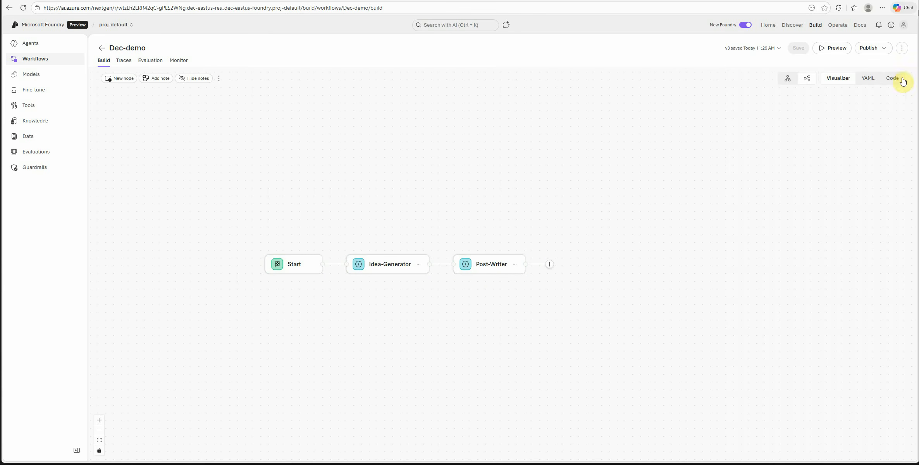
- Add an Invoke agent action after Post-Writer using the Refiner agent with action ID Refiner
left_click(550, 264)
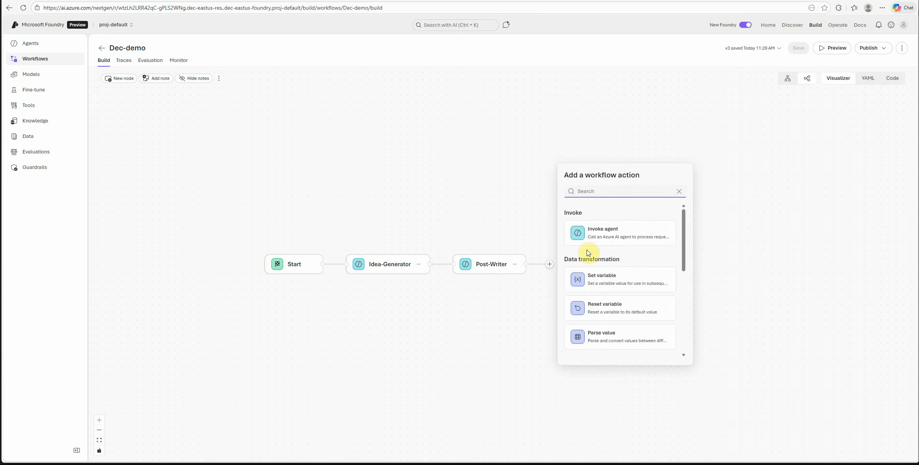
left_click(620, 232)
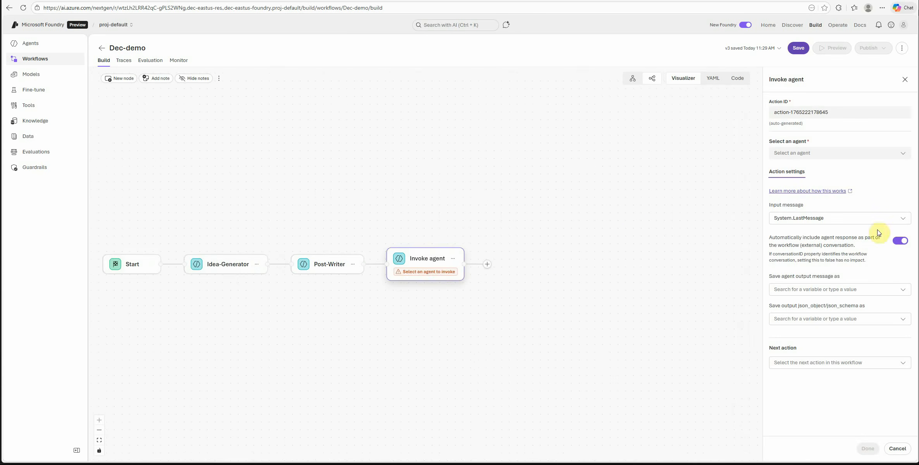
left_click(904, 154)
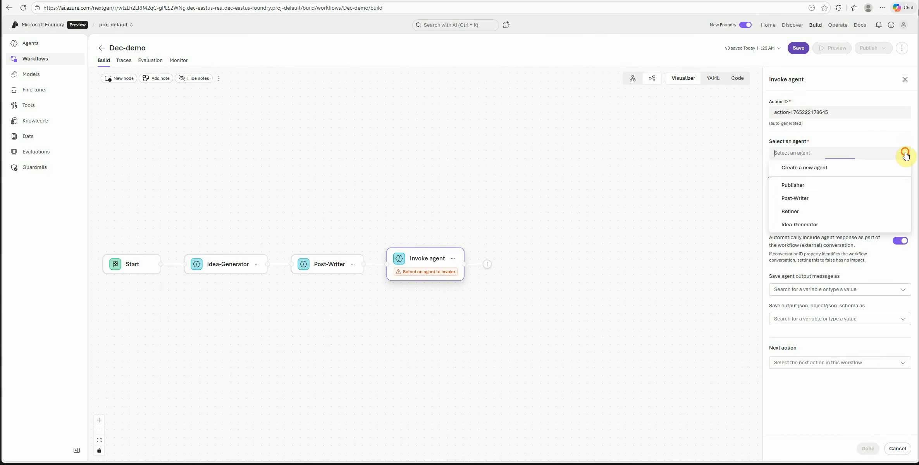
left_click(791, 211)
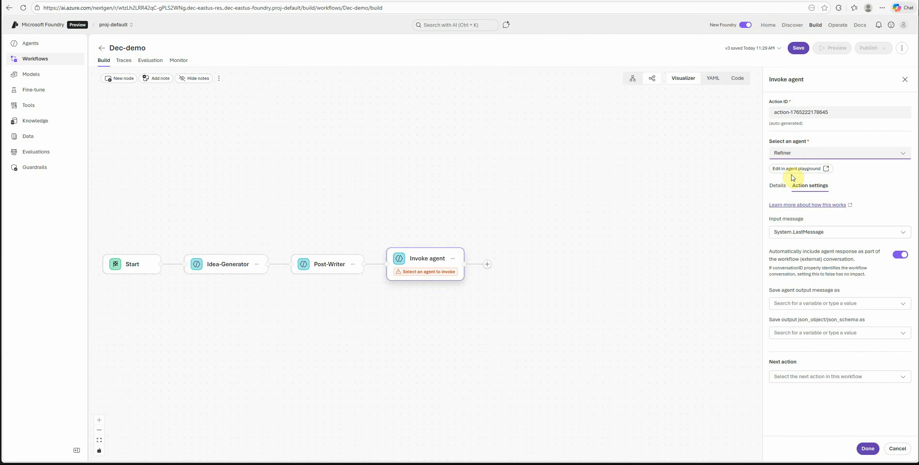
left_click_drag(842, 112, 685, 100)
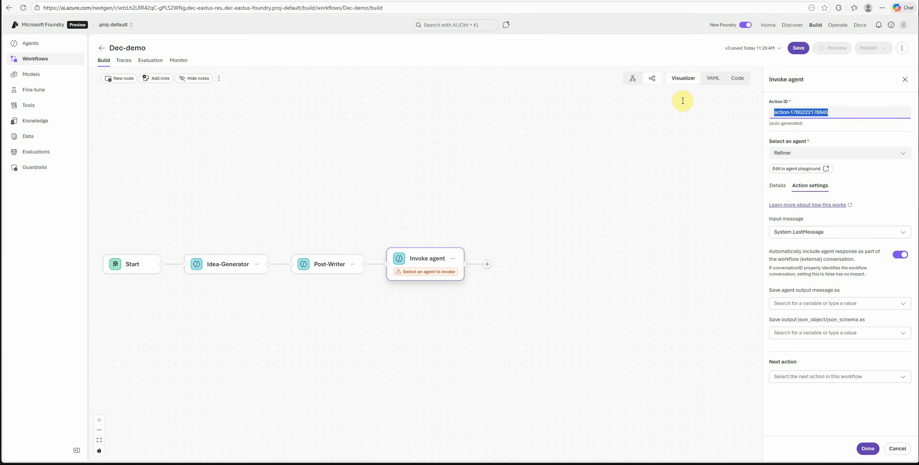
type("Refi")
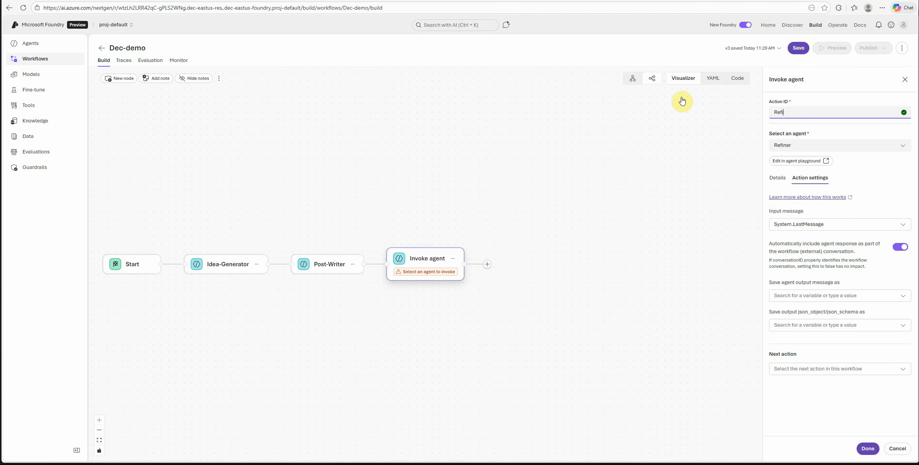
type("ner")
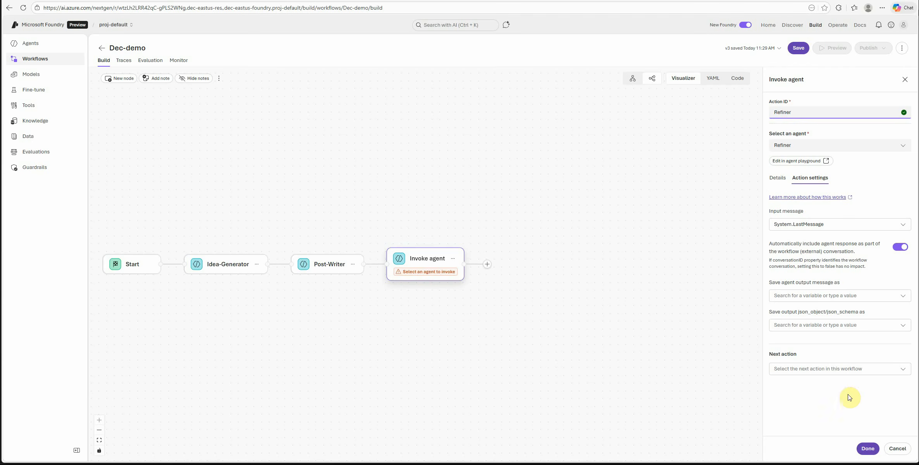
left_click(868, 450)
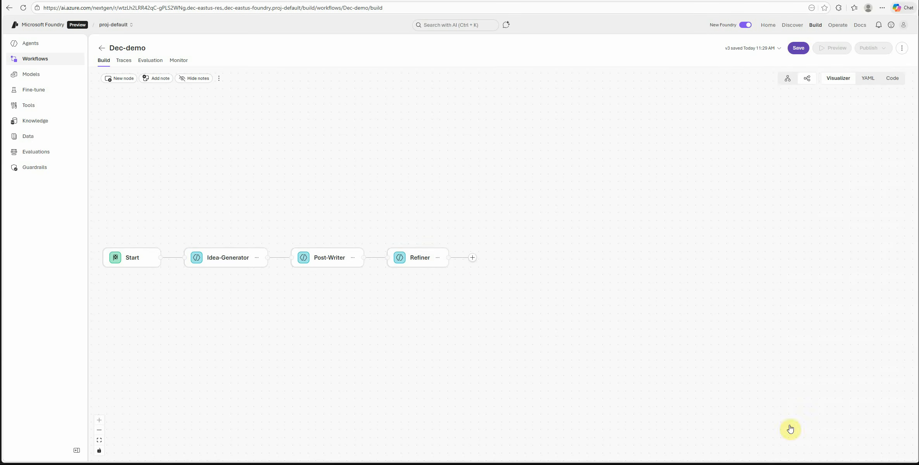
- Add an Invoke agent action after Refiner using the Publisher agent with action ID Publisher, and save the workflow
left_click(473, 259)
left_click(532, 227)
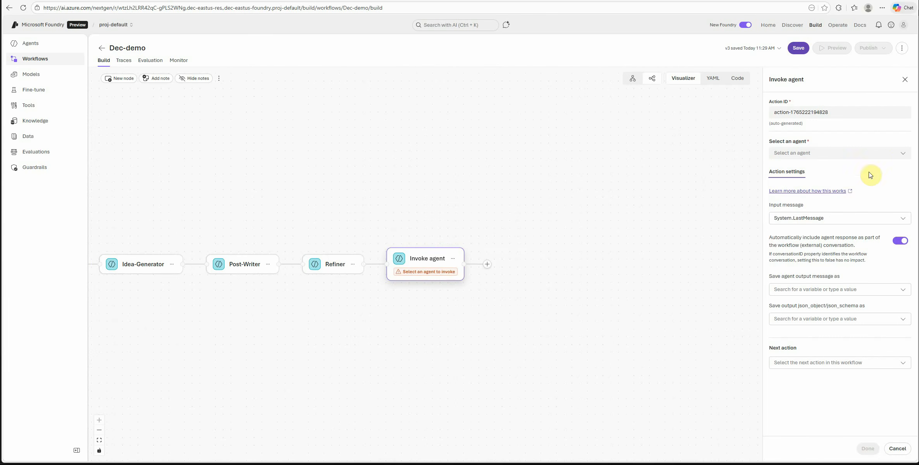
left_click(892, 153)
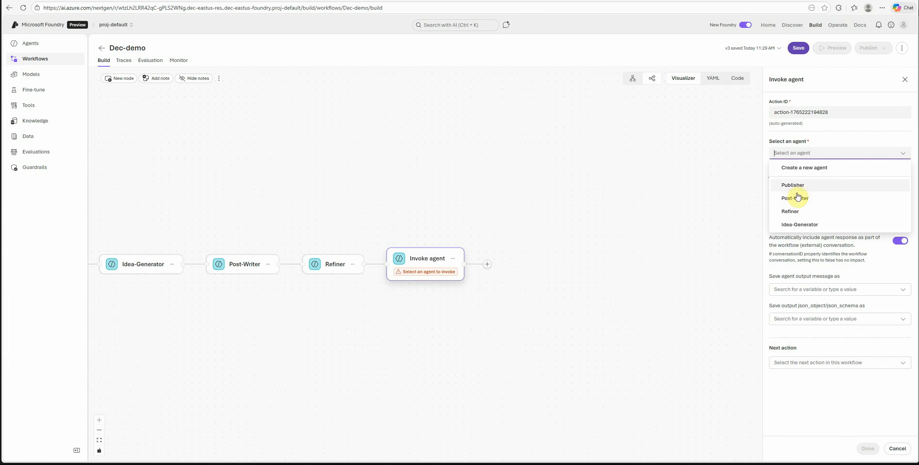
left_click(804, 186)
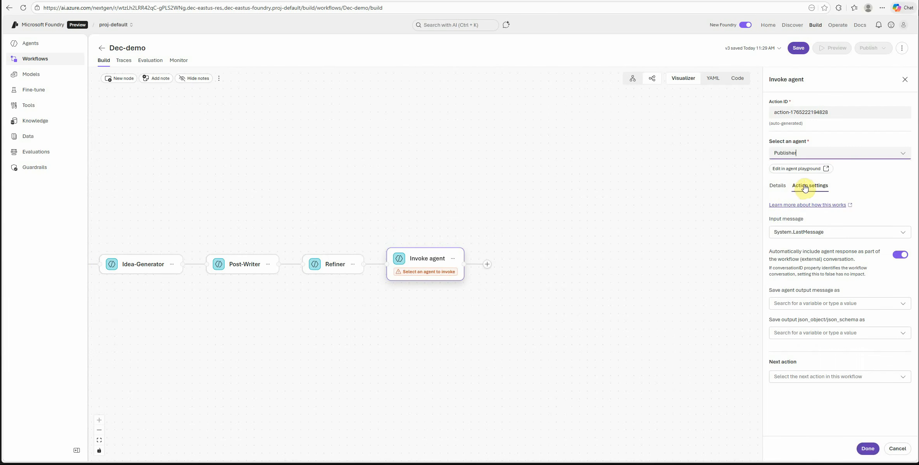
triple_click(839, 112)
type("Publisher")
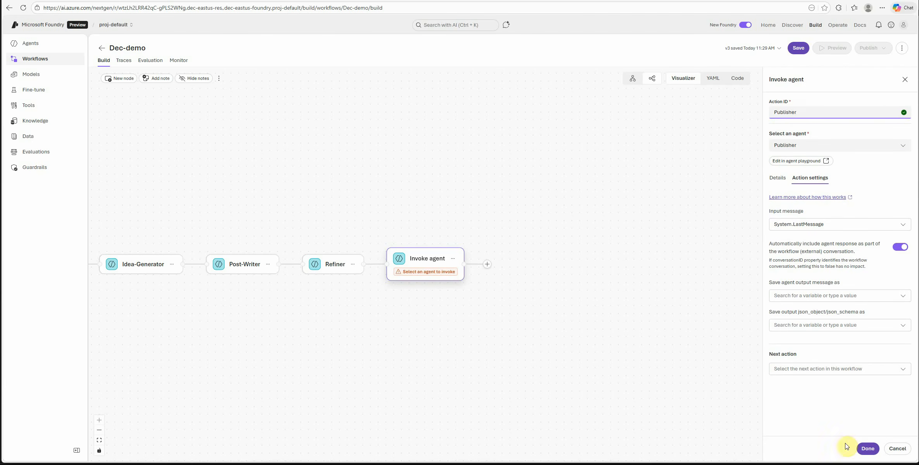
left_click(867, 449)
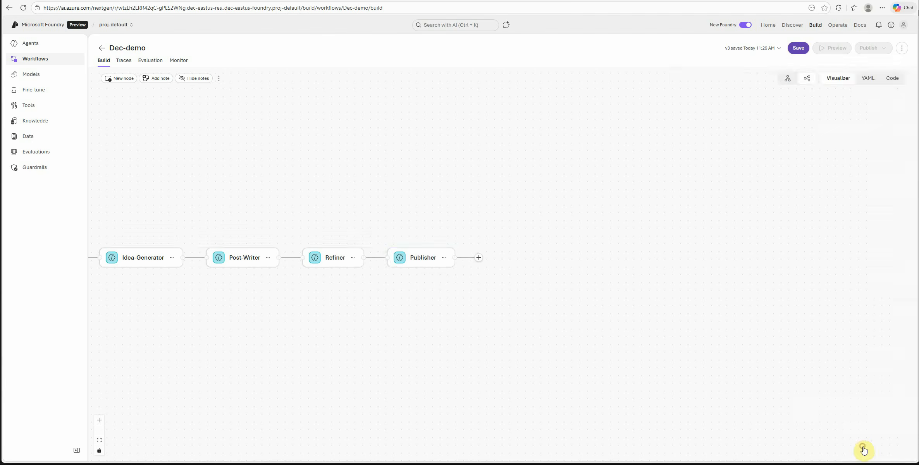
left_click(799, 48)
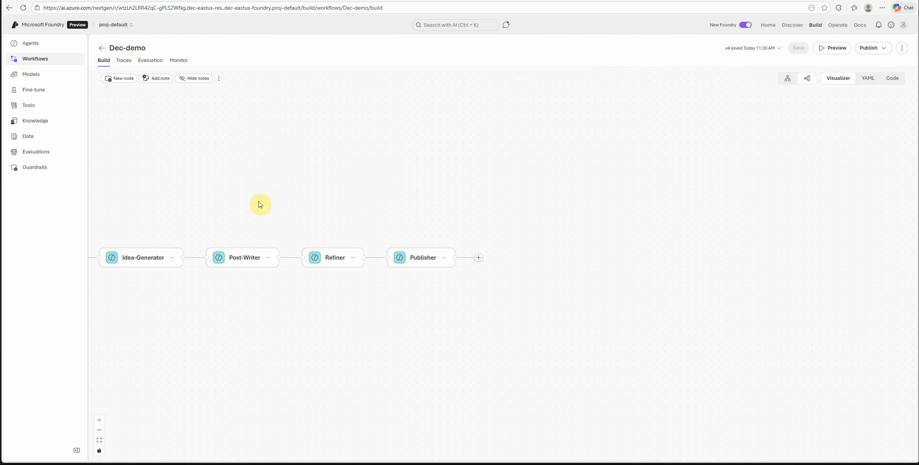
- View version v3 of the workflow for comparison and return to version v4
left_click(780, 49)
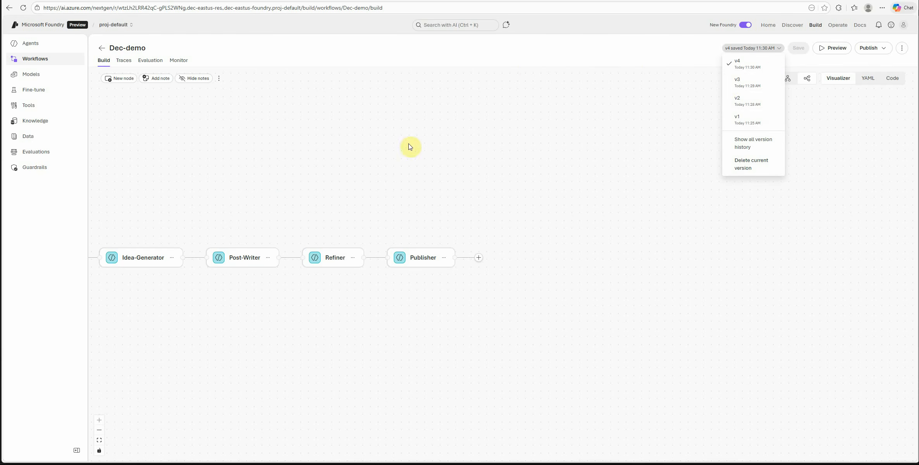
left_click(741, 81)
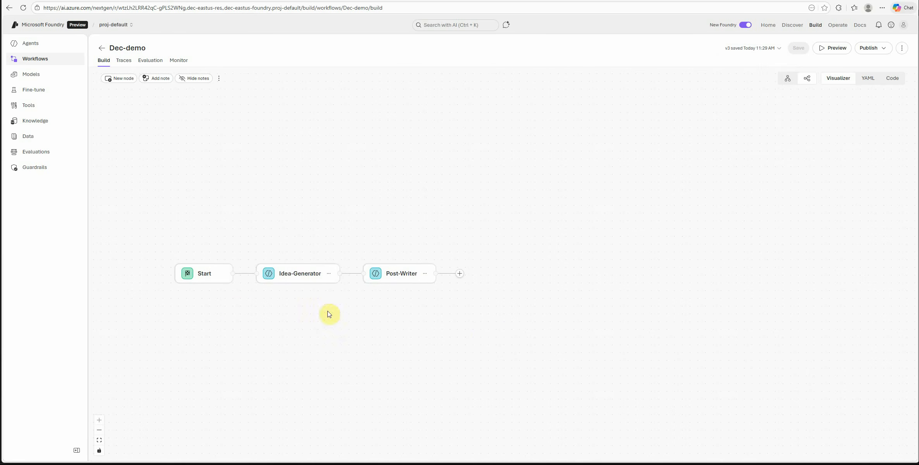
left_click(774, 49)
left_click(751, 64)
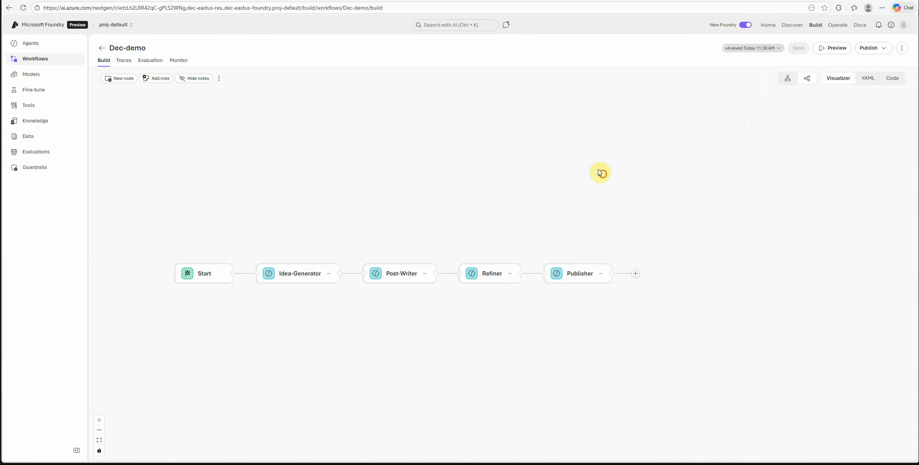
- Run a preview of the four-agent workflow with the message "I want to draft a LinkedIn post on 'Analyzing GBs of data'"
left_click(830, 53)
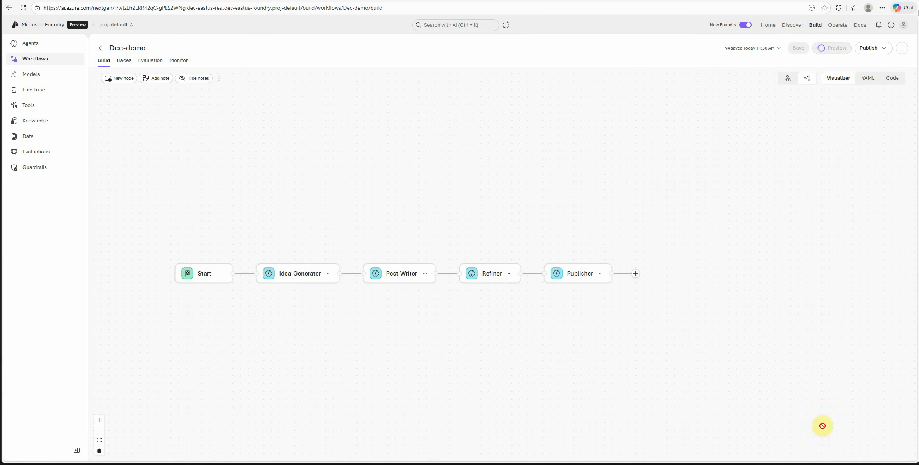
left_click(800, 425)
type("I want to draft a LinkedIn post on 'Analyzing GBs of data'")
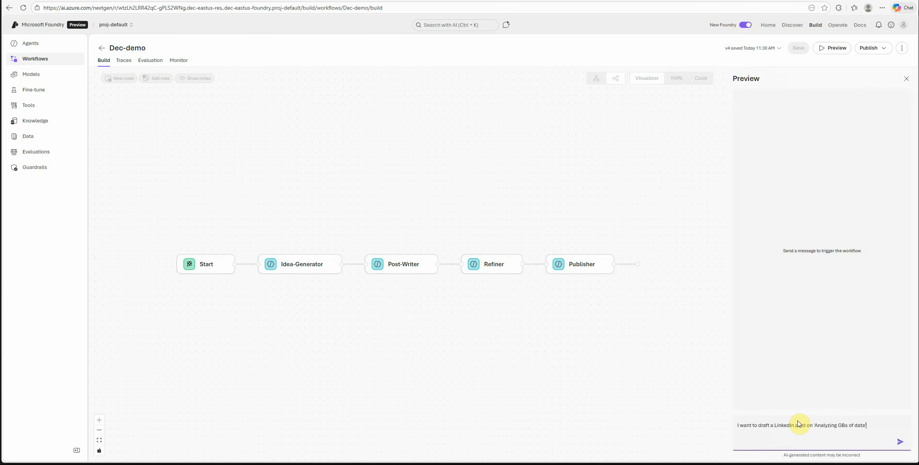
key("Return")
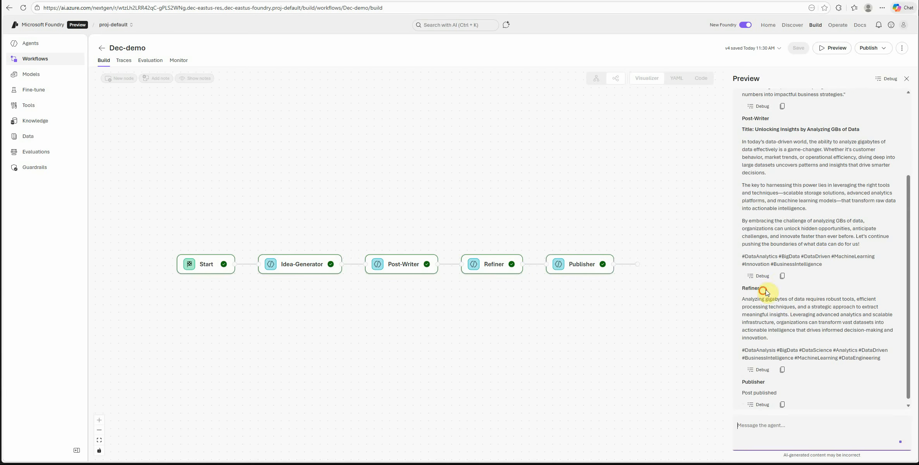
- Review the Refiner and Publisher replies from the four-agent run, and close the preview
left_click_drag(765, 289, 742, 287)
left_click(814, 322)
scroll(799, 333, "down", 1)
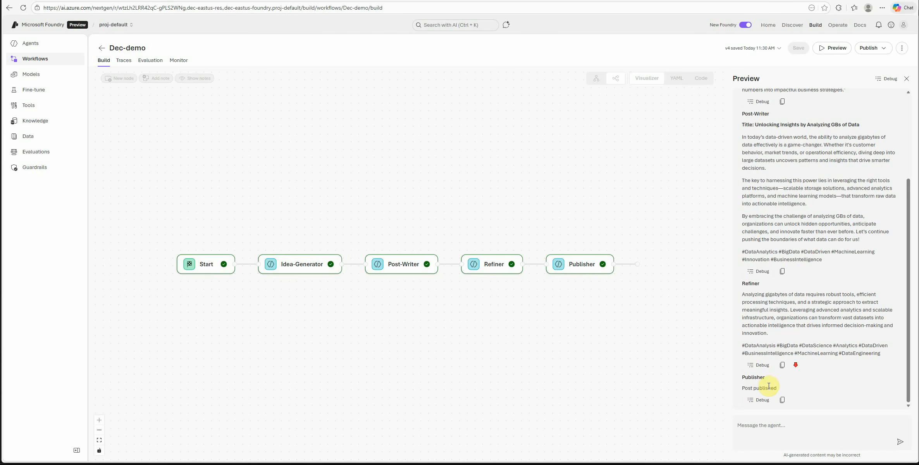
left_click_drag(784, 388, 745, 388)
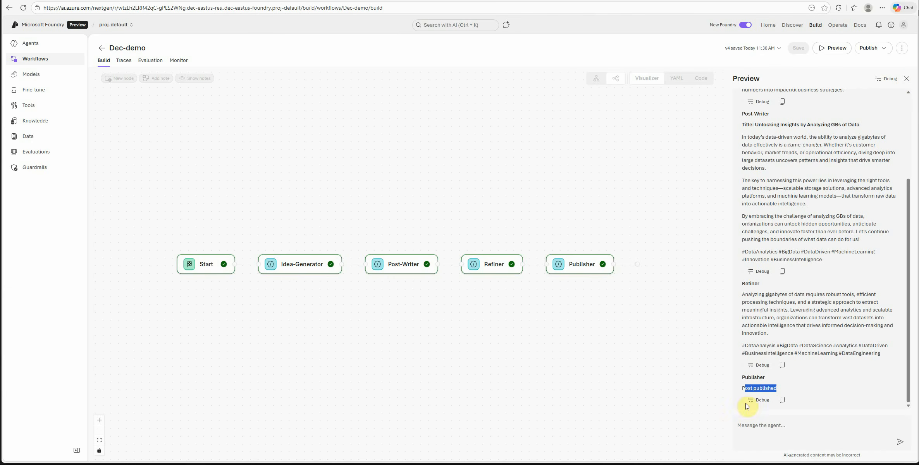
left_click_drag(746, 388, 774, 386)
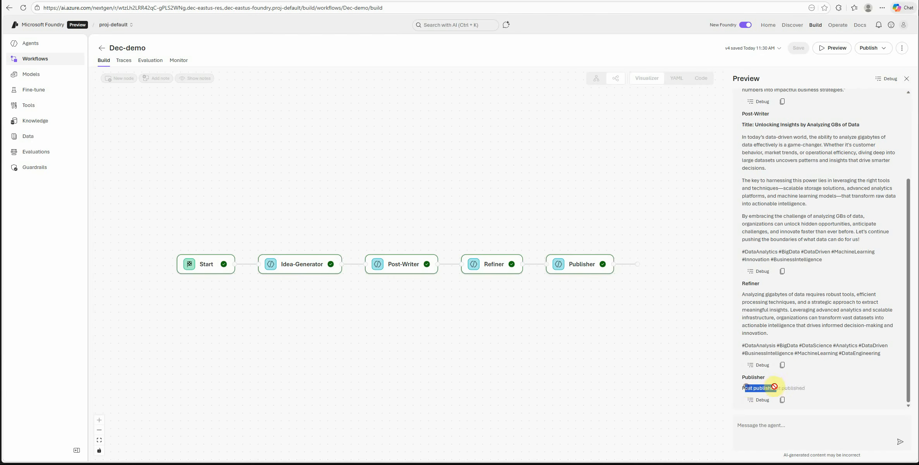
left_click(909, 81)
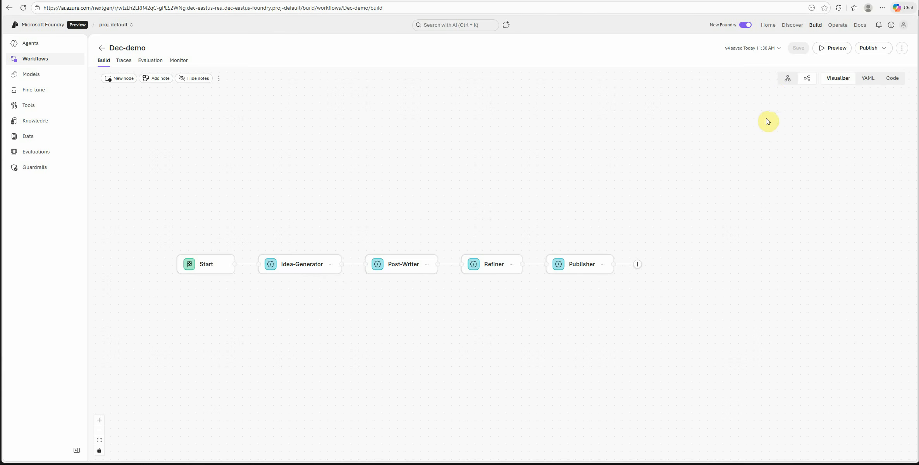
- Switch the workflow to the vertical layout and add an Ask a question action between Refiner and Publisher
left_click(788, 77)
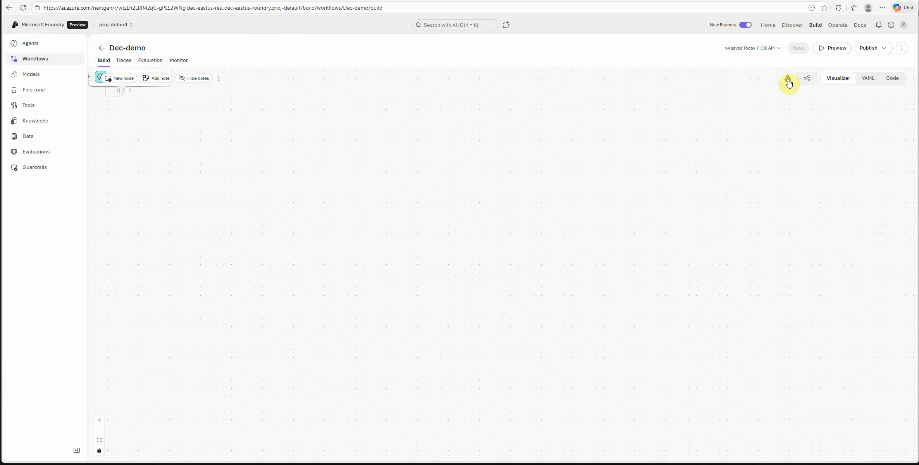
left_click_drag(566, 227, 541, 164)
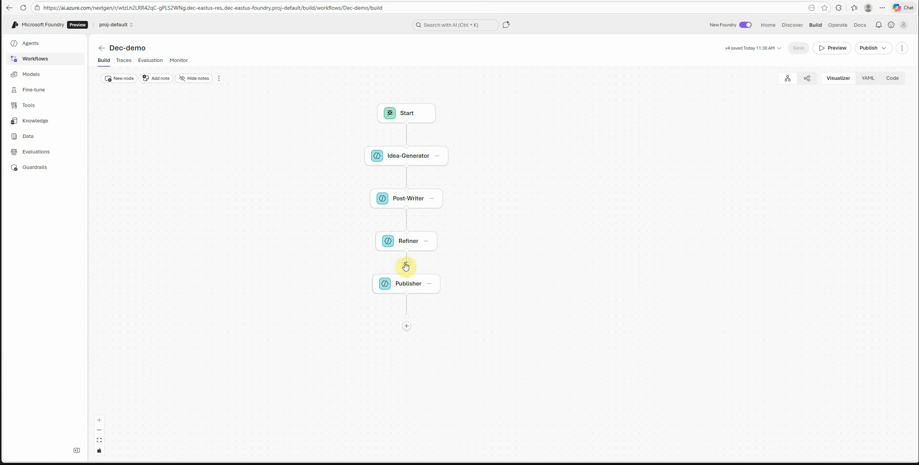
left_click(407, 264)
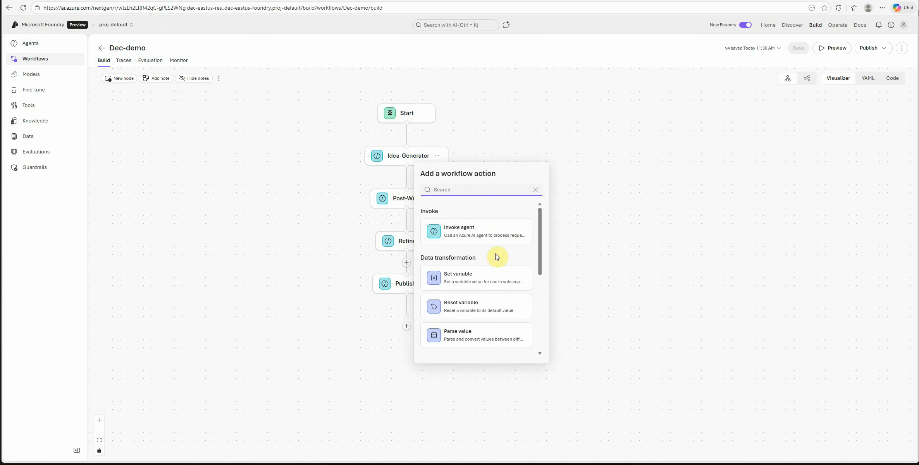
scroll(484, 230, "down", 5)
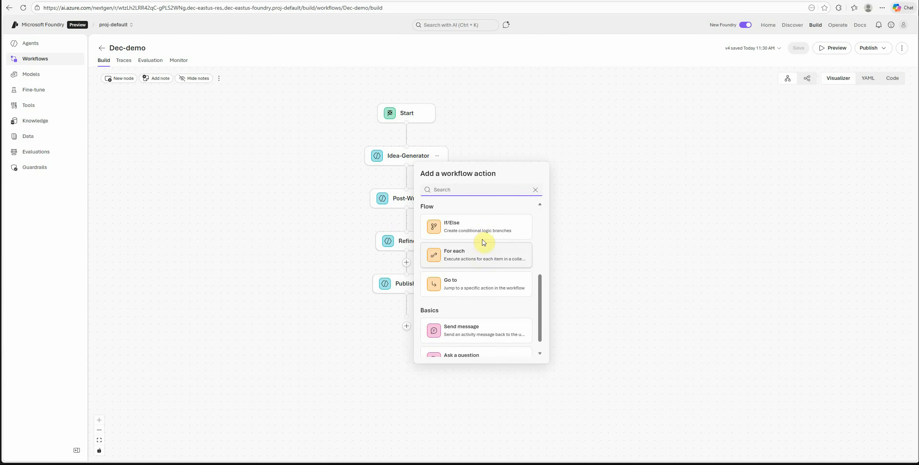
scroll(509, 288, "down", 1)
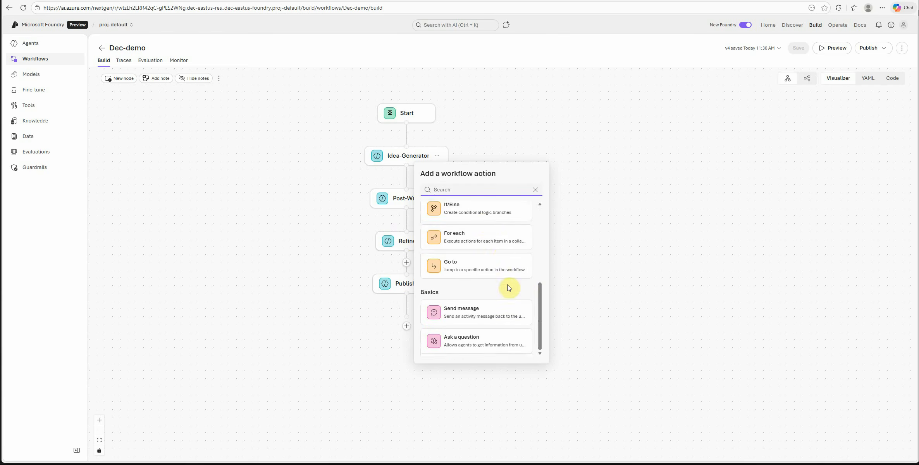
left_click(481, 338)
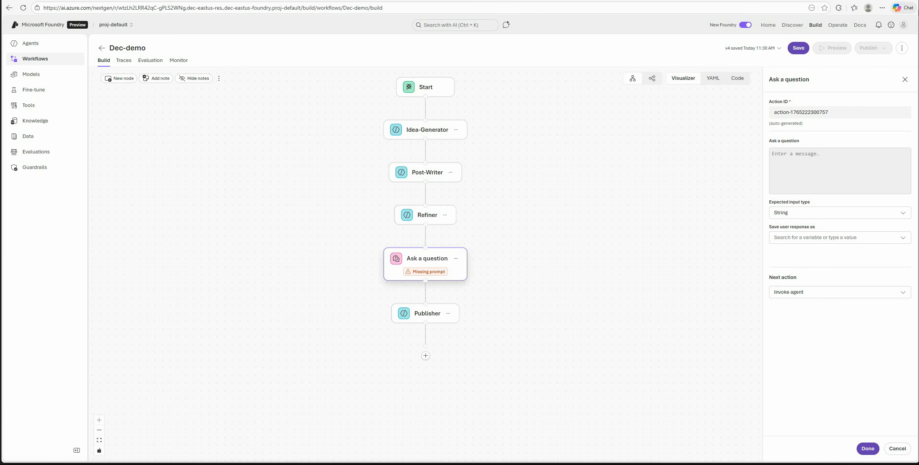
- Set the question's action ID to action-question and its message to "Do you approve below post(Type "yes")? {Last(Local.RefinedOutput).Text}"
left_click(804, 154)
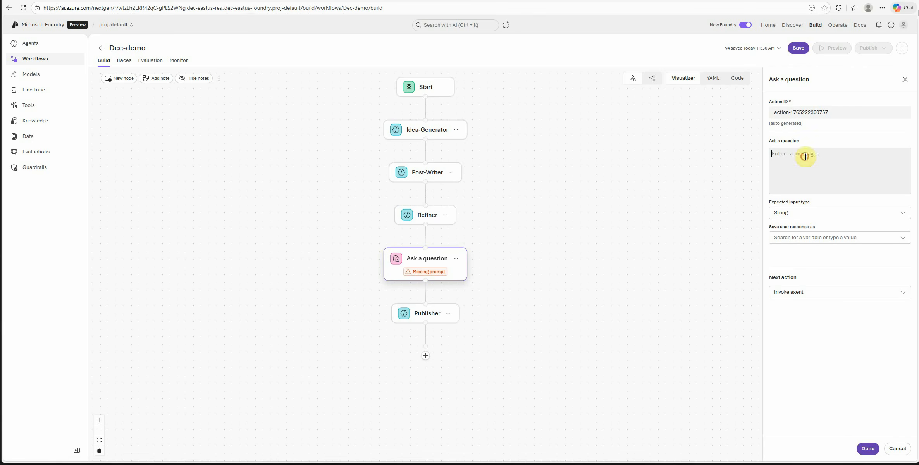
left_click(850, 114)
left_click_drag(849, 113, 770, 115)
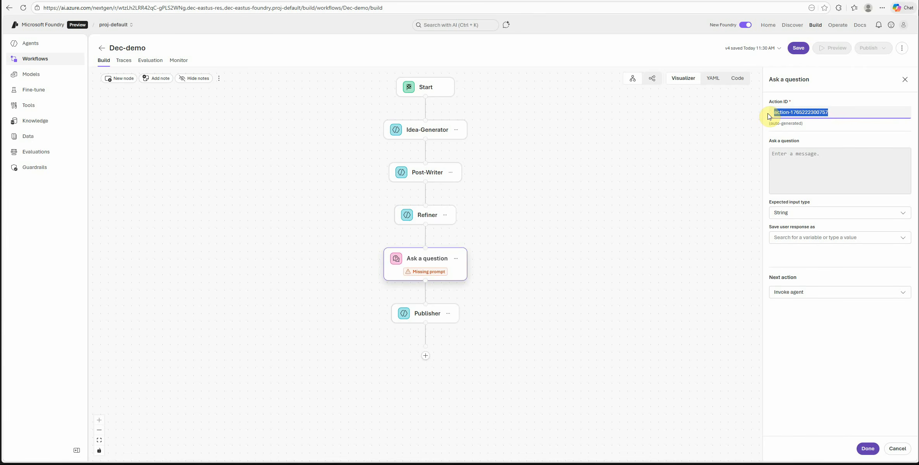
type("action-")
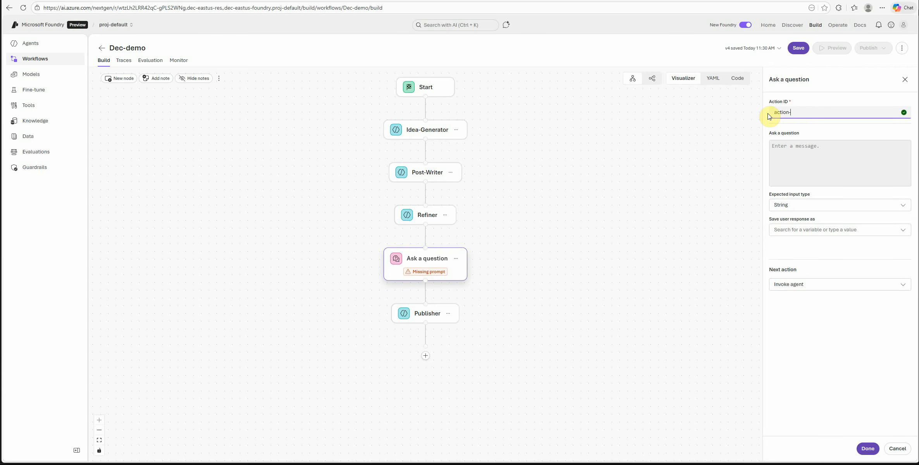
type("question")
left_click(801, 149)
type("Do you approve below post(Type \"yes\")? {Last(Local.RefinedOutput).Text}")
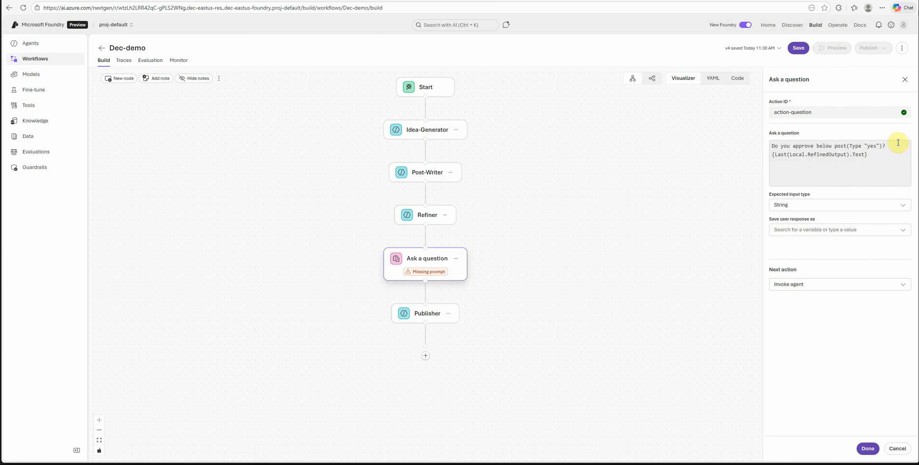
- Check the approval question's wording and its Local.RefinedOutput reference, and apply the action's settings
left_click_drag(870, 154, 770, 155)
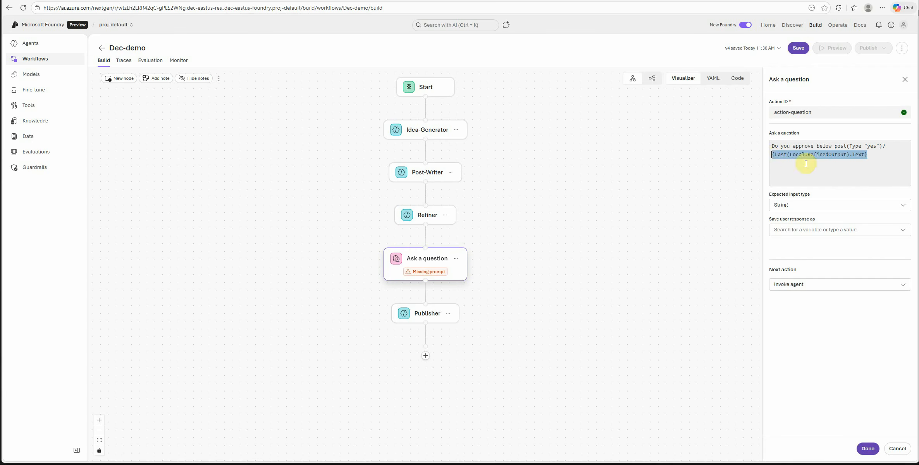
left_click(834, 167)
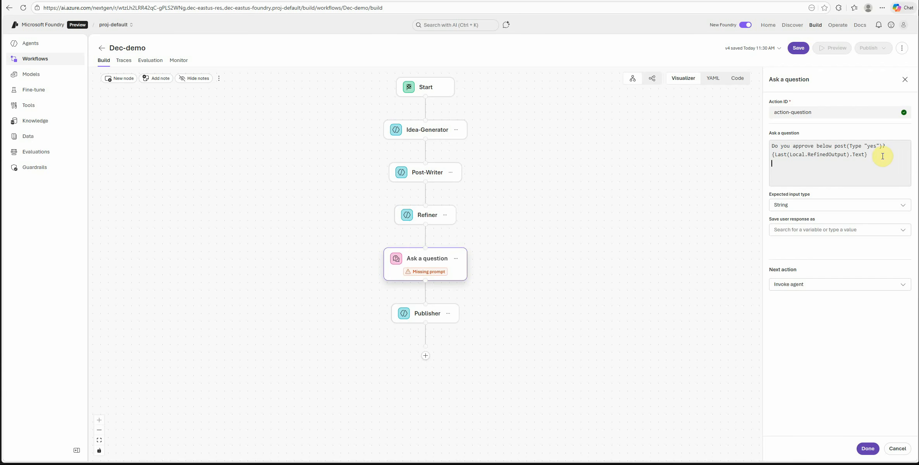
left_click_drag(888, 147, 765, 148)
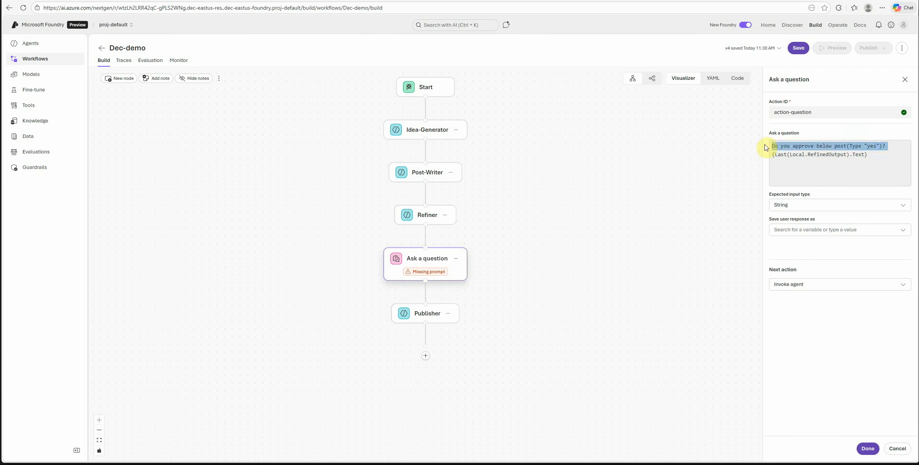
left_click_drag(888, 157, 771, 157)
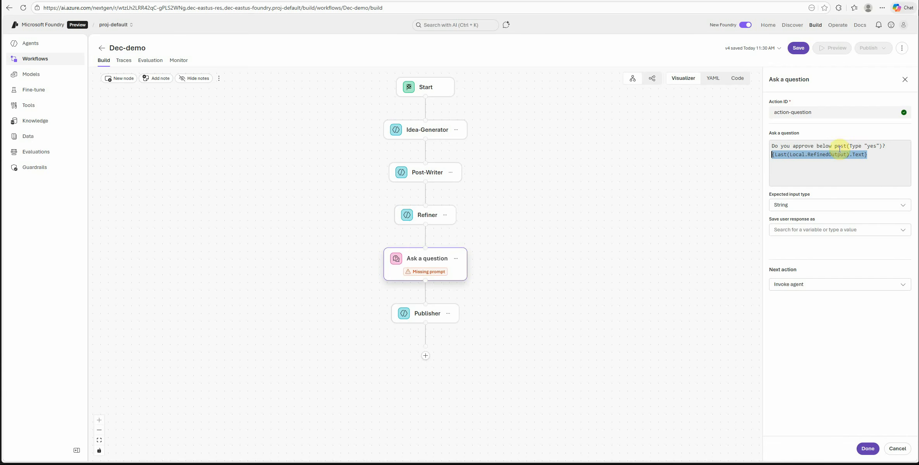
left_click(869, 157)
left_click_drag(870, 157, 764, 155)
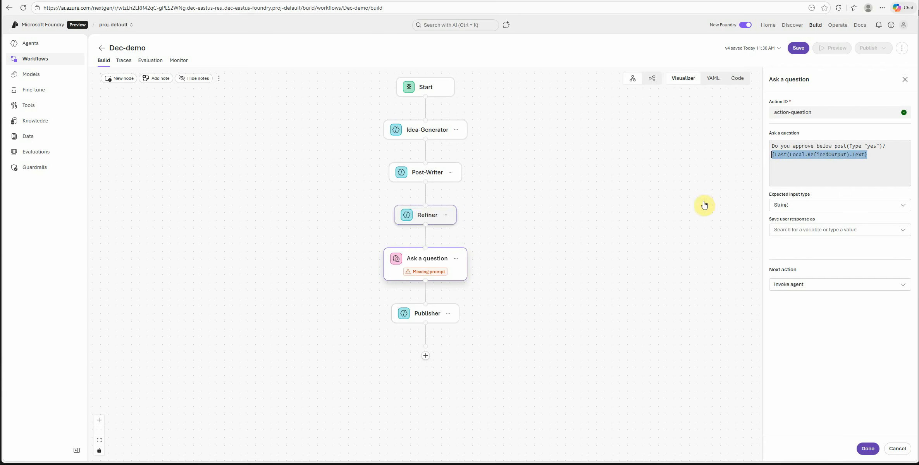
double_click(820, 156)
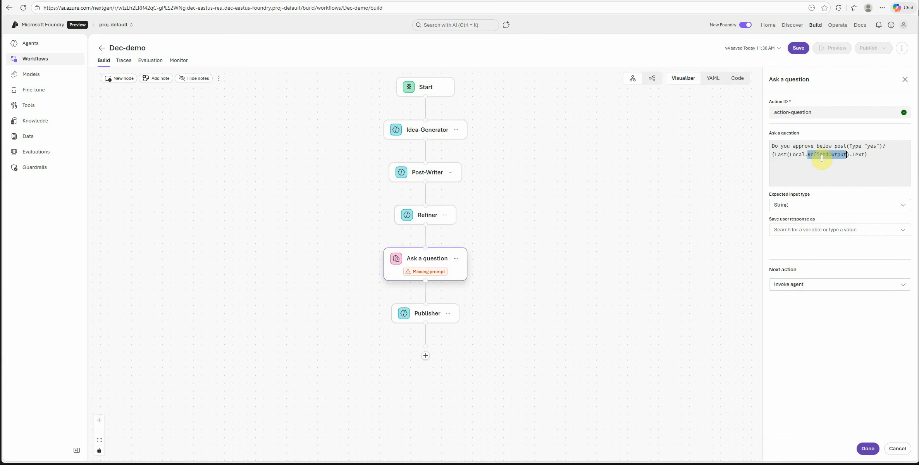
left_click(868, 450)
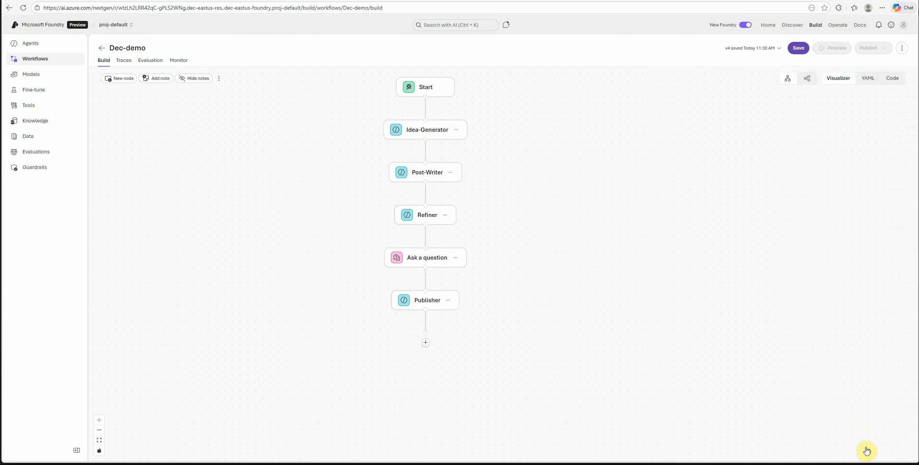
- Save the Refiner action's agent output message as a new variable named Local.RefinedOutput and apply the settings
left_click(433, 219)
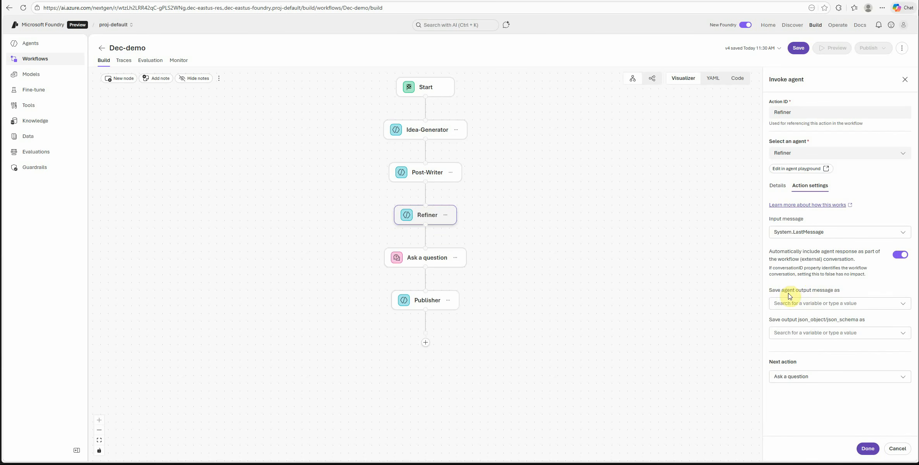
left_click(904, 306)
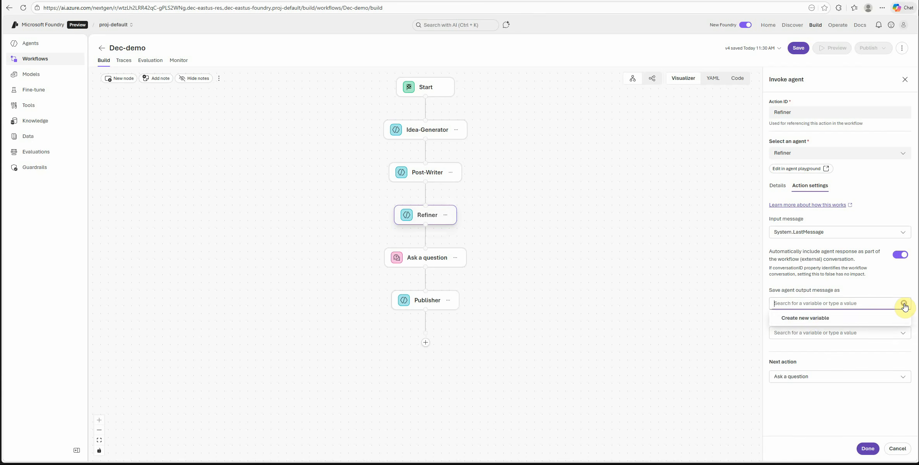
left_click(823, 318)
double_click(805, 303)
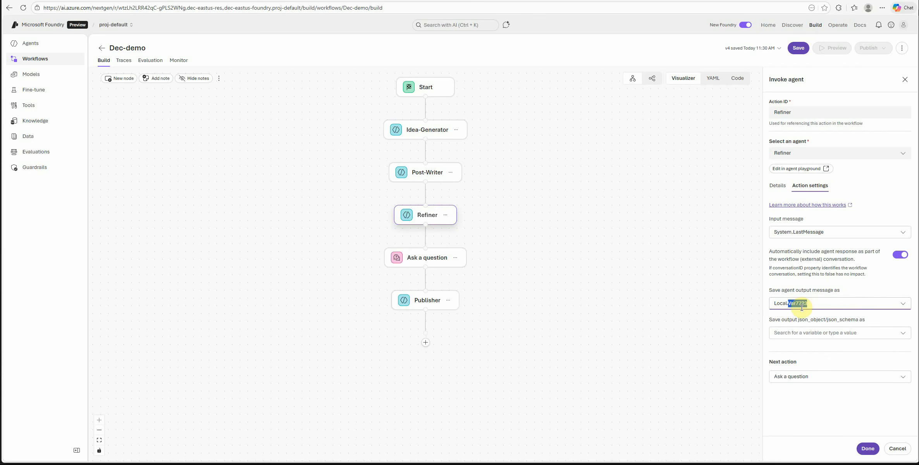
type("RefinedOutput")
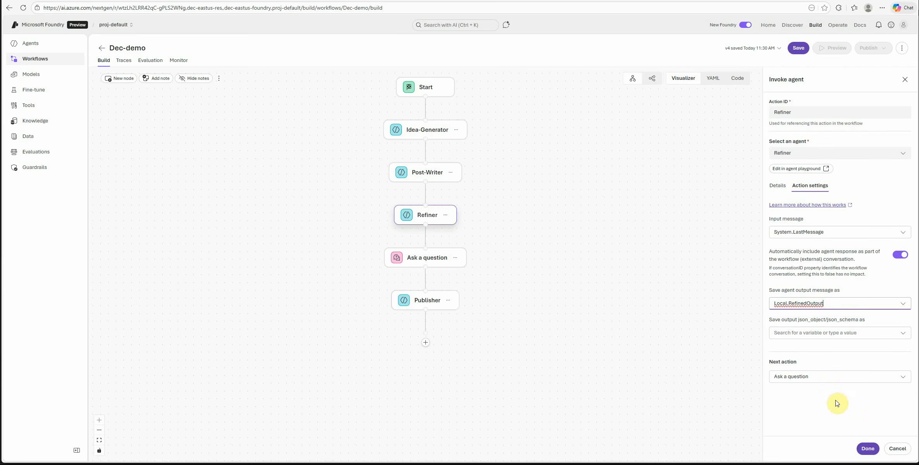
double_click(838, 418)
left_click(868, 449)
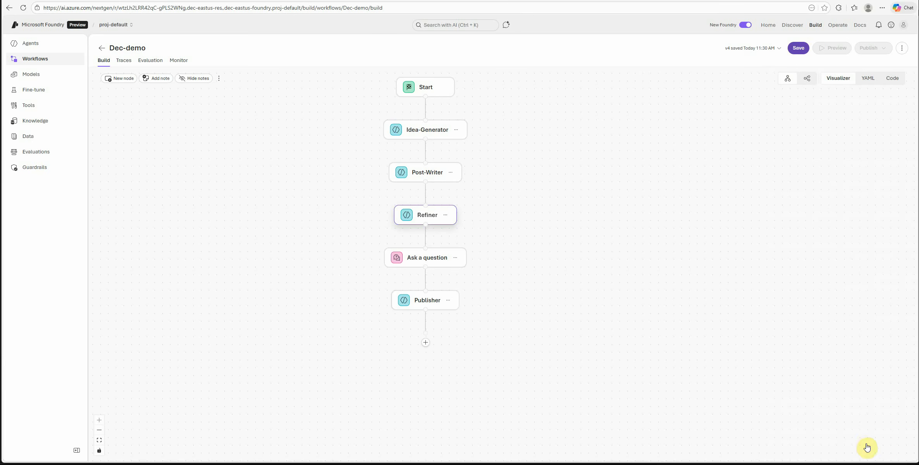
- Compare Refiner's output variable with the reference in the Ask a question message, and save the workflow
left_click(429, 214)
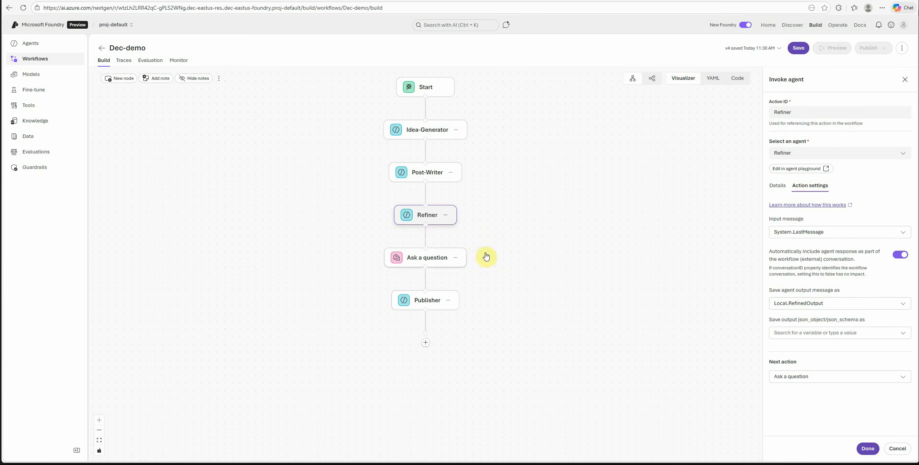
left_click(436, 259)
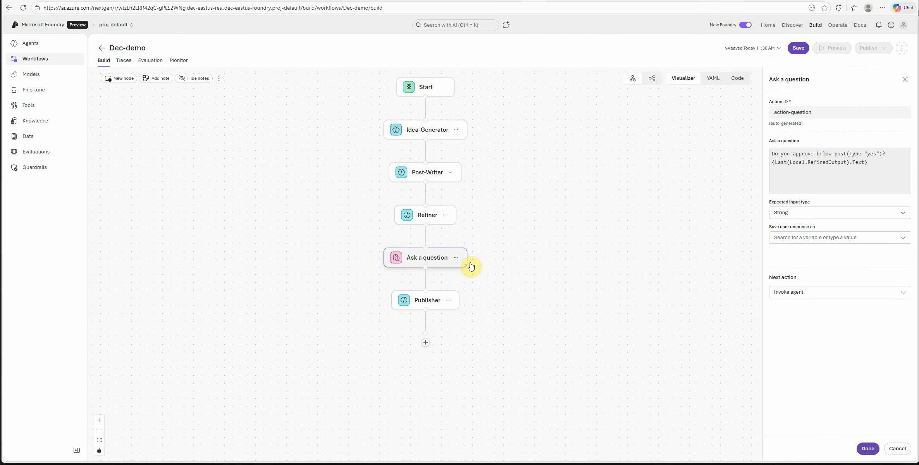
double_click(833, 163)
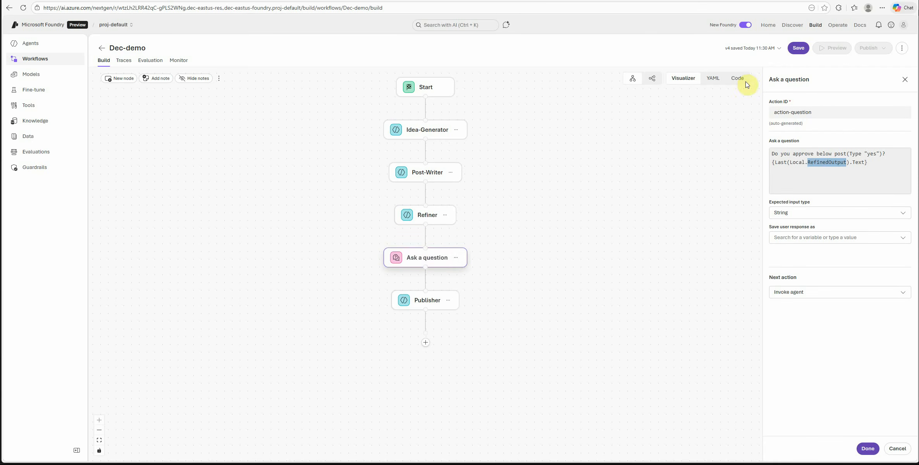
left_click(868, 449)
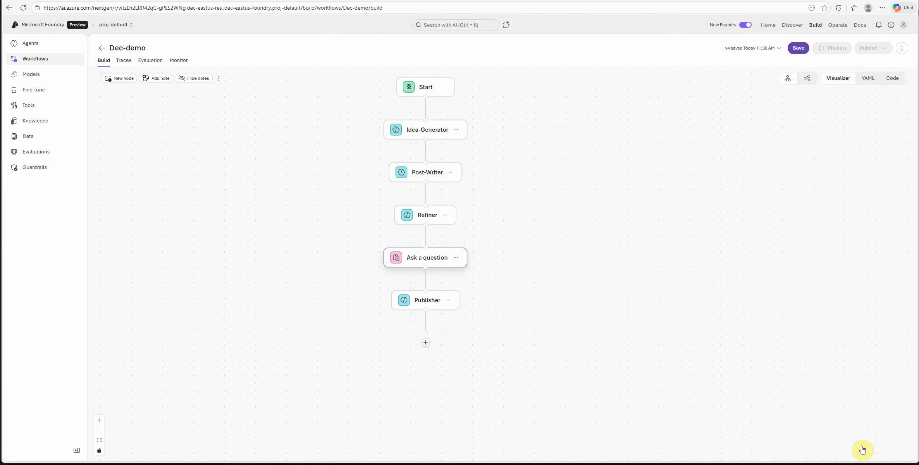
left_click(799, 49)
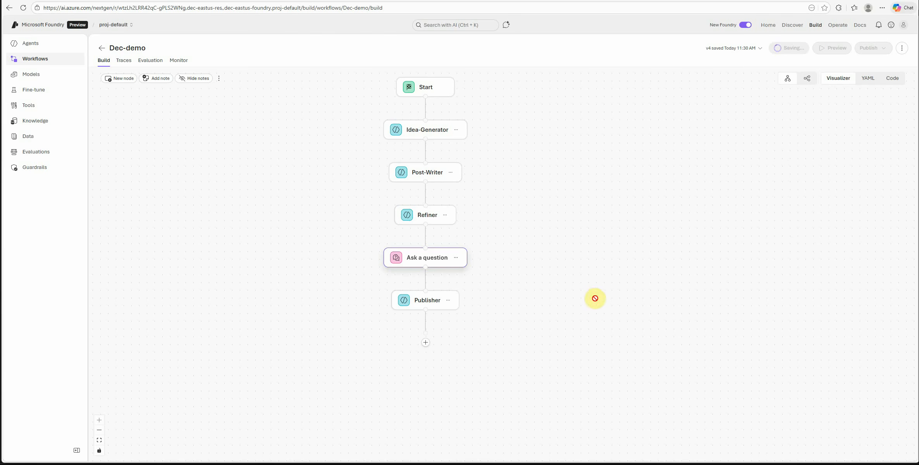
left_click(439, 262)
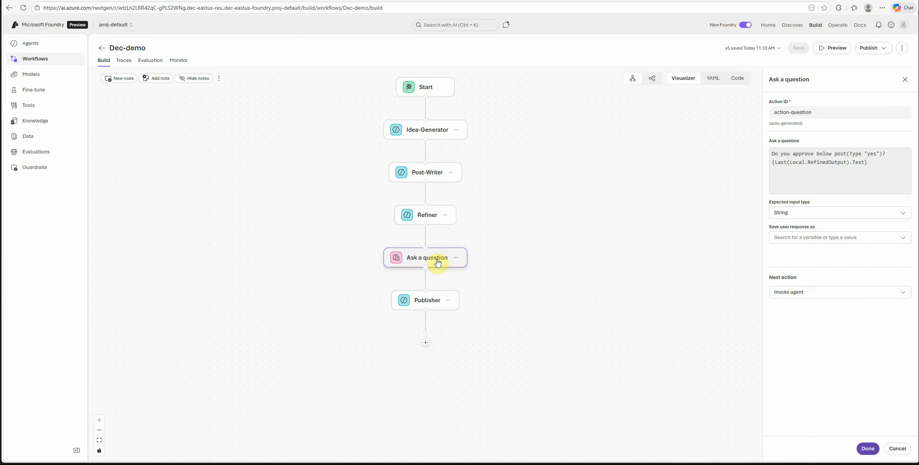
left_click(868, 448)
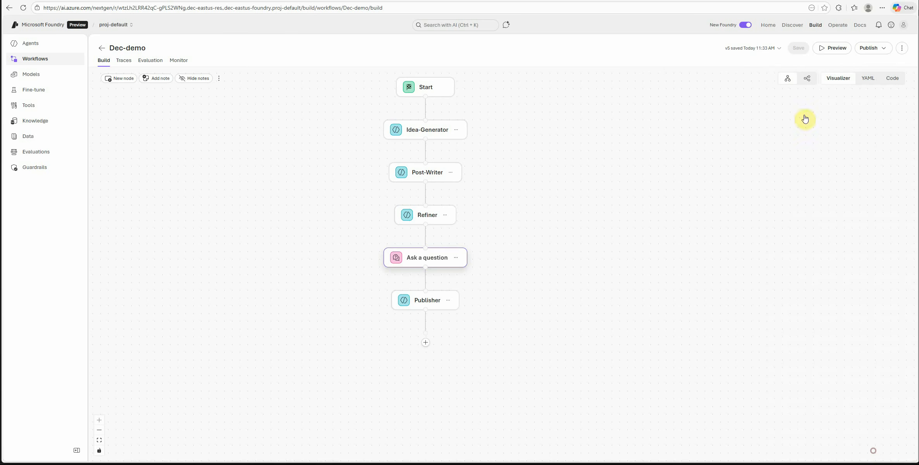
- Run a preview of the workflow including the approval question with "I want to draft a LinkedIn post on 'Analyzing GBs of data'", and close it
left_click(838, 53)
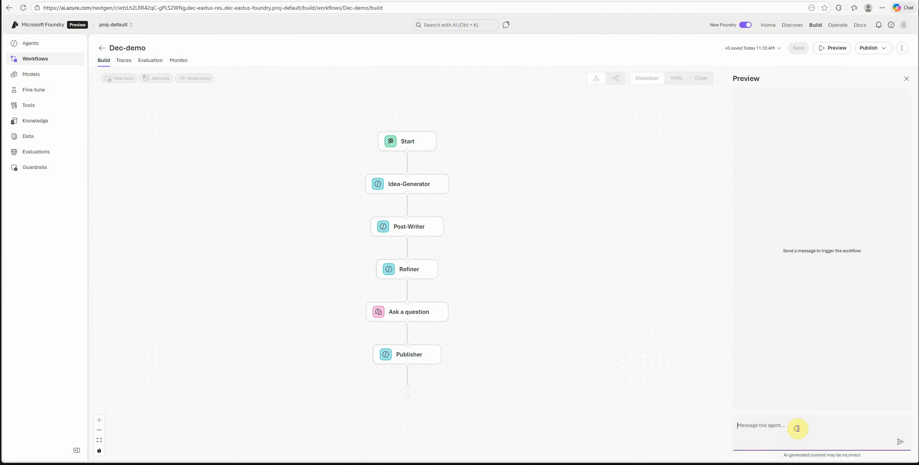
left_click(797, 429)
key("alt+Tab")
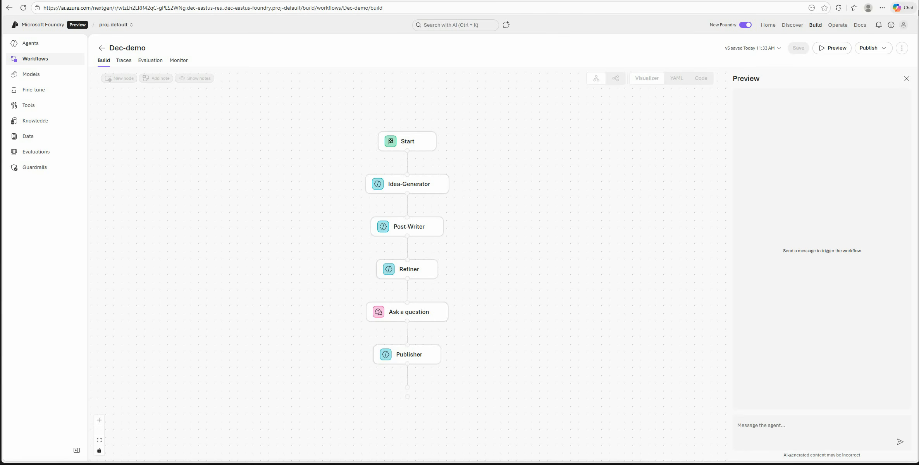
left_click(794, 426)
type("I want to draft a LinkedIn post on 'Analyzing GBs of data'")
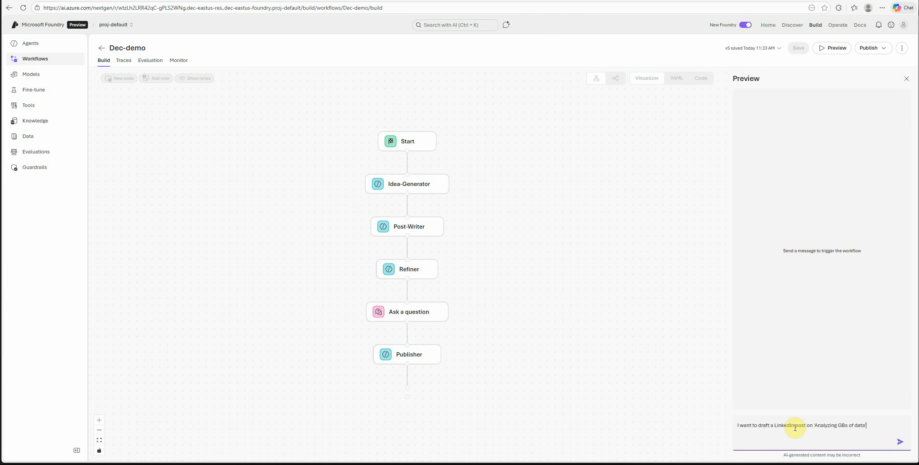
key("Return")
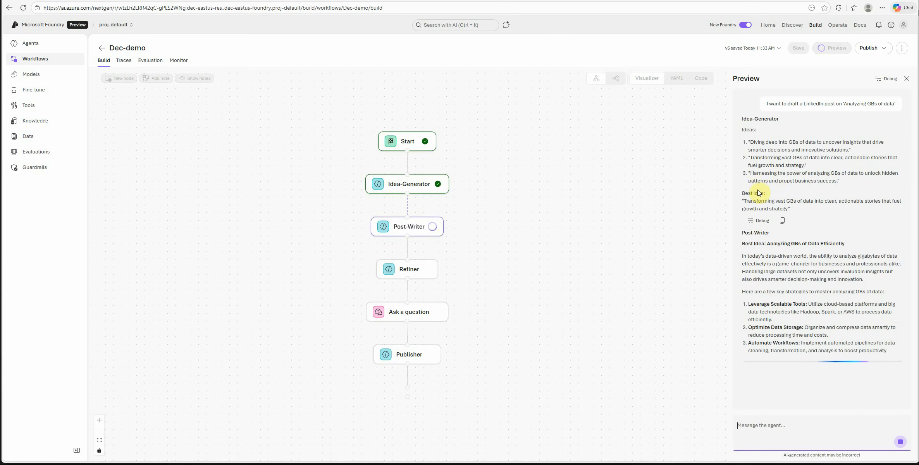
left_click_drag(755, 236, 756, 167)
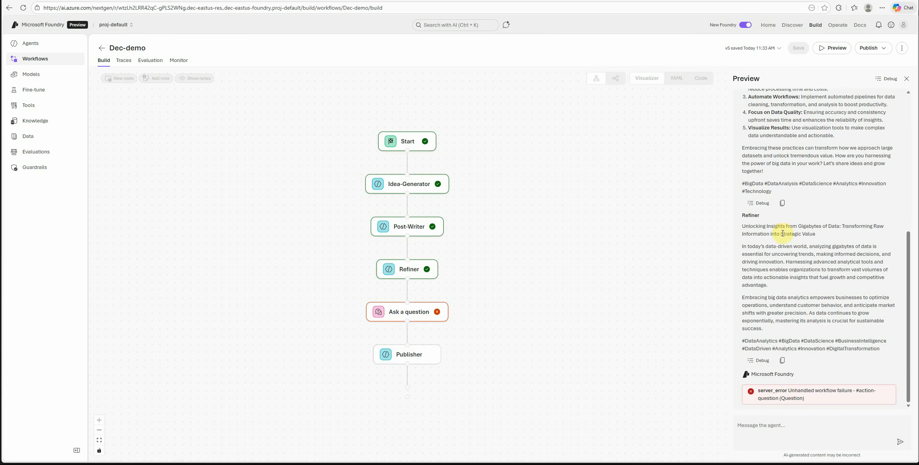
left_click(907, 79)
- Save the user response of the Ask a question action as a new variable named Local.UserResponse and apply the settings
left_click(425, 315)
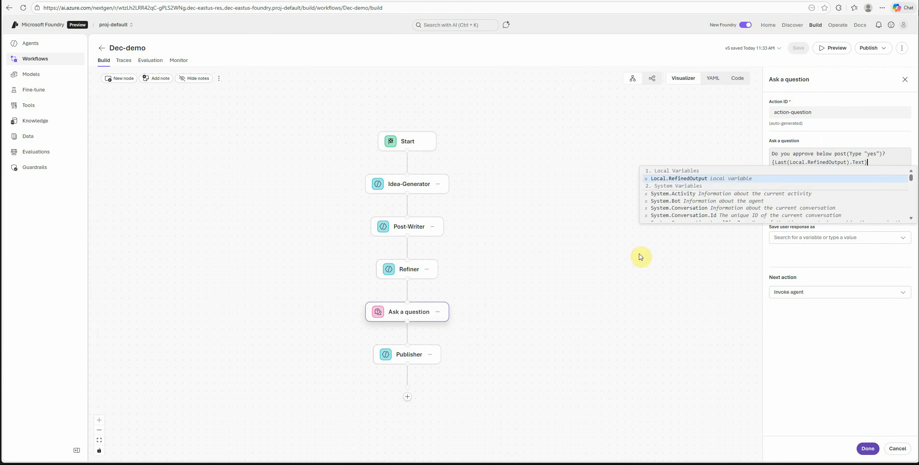
left_click(810, 381)
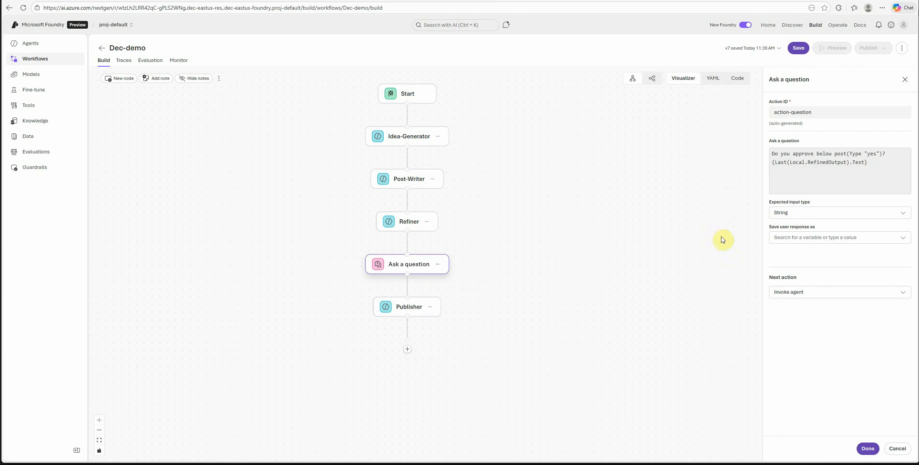
left_click(902, 240)
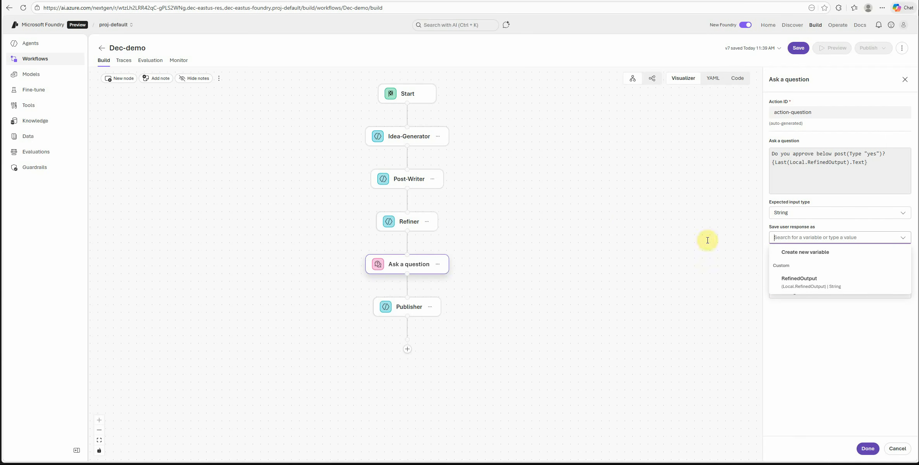
left_click(809, 254)
left_click_drag(792, 238, 822, 235)
key("BackSpace")
key("BackSpace")
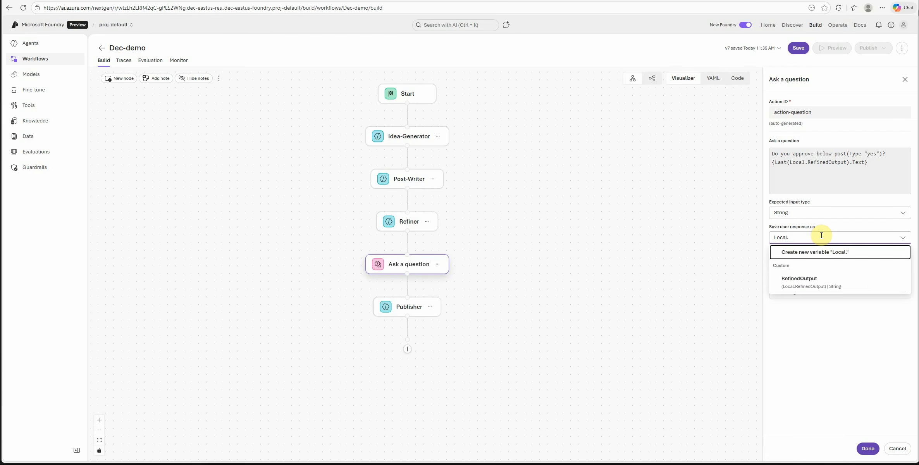
type("Us")
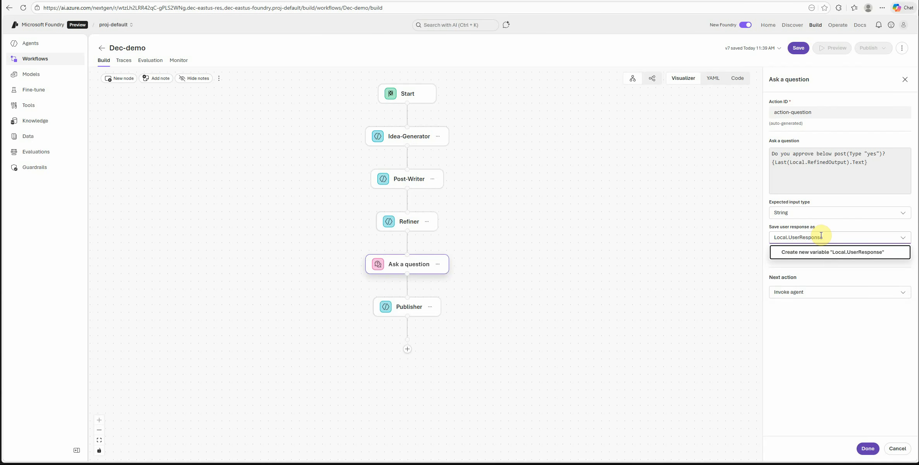
type("erResponse")
left_click(819, 239)
left_click(819, 240)
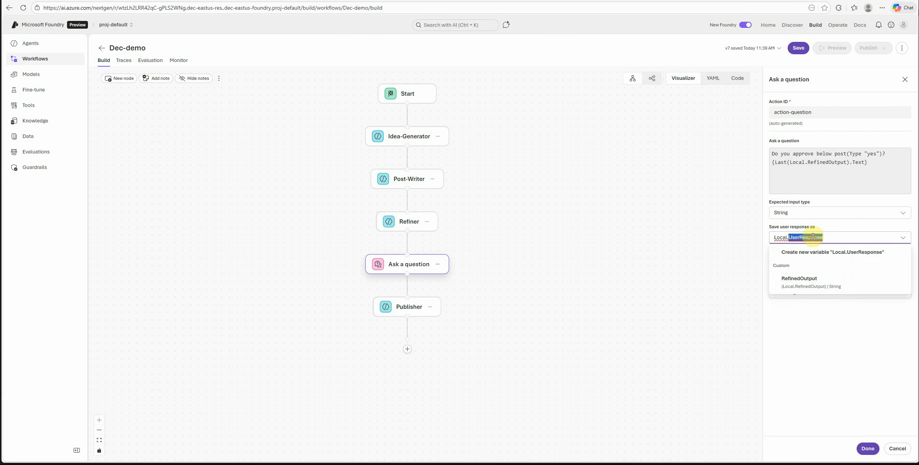
left_click(689, 343)
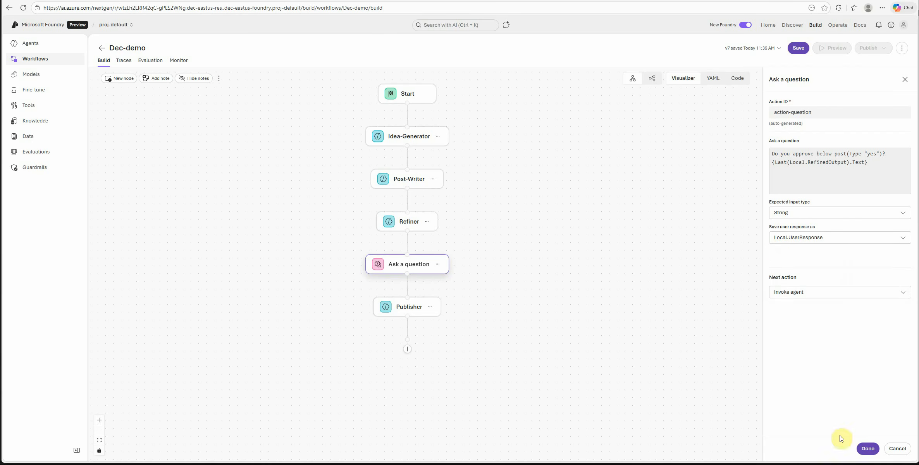
left_click(868, 449)
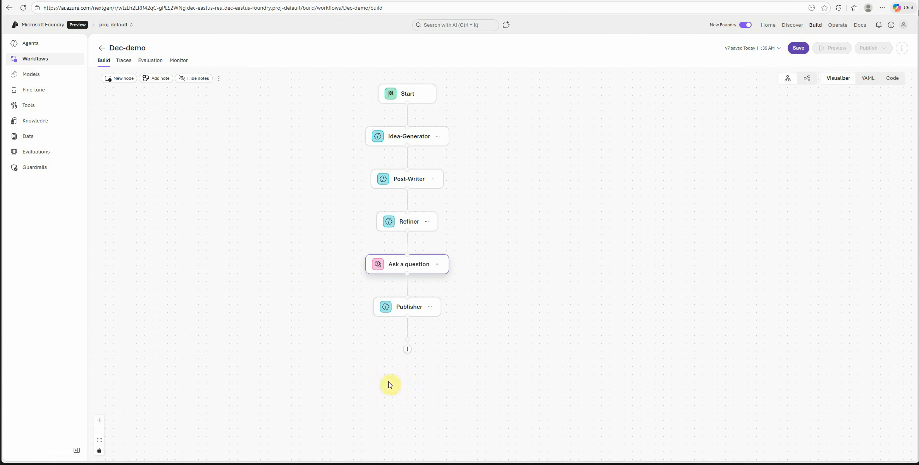
- Save the workflow and start a preview run with the message "I want to draft a LinkedIn post on 'Analyzing GBs of data'"
left_click(800, 48)
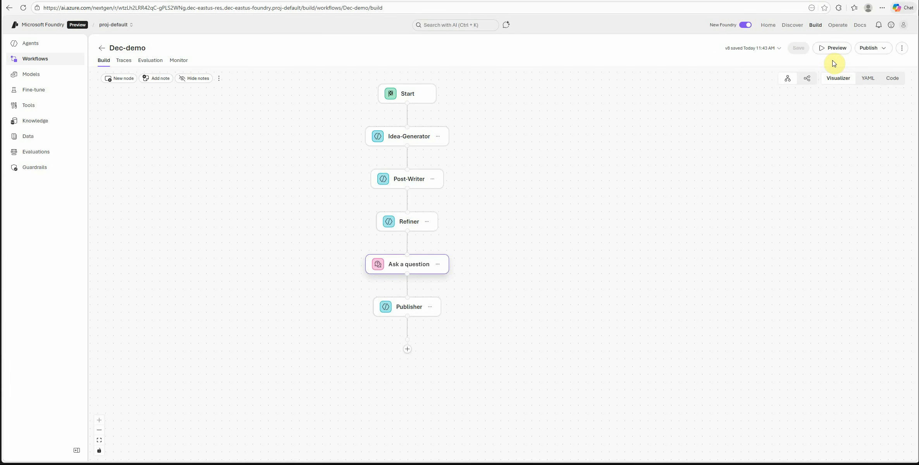
left_click(835, 49)
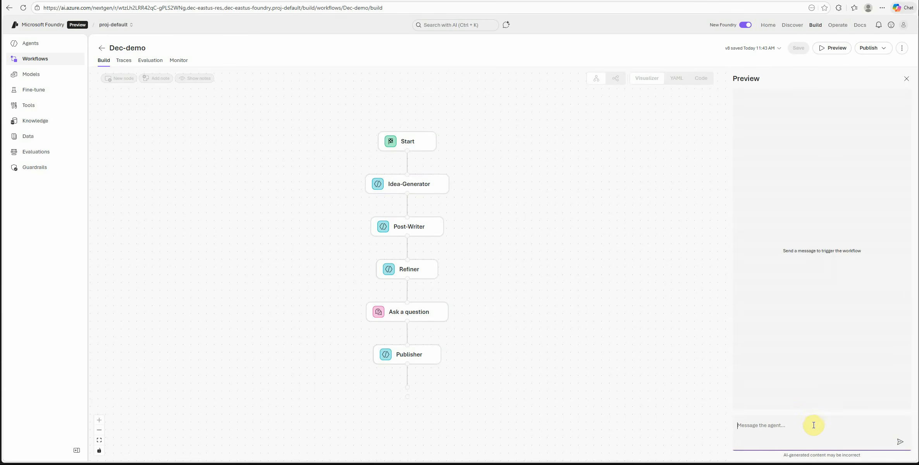
left_click(813, 425)
type("I want to draft a LinkedIn post on 'Analyzing GBs of data'")
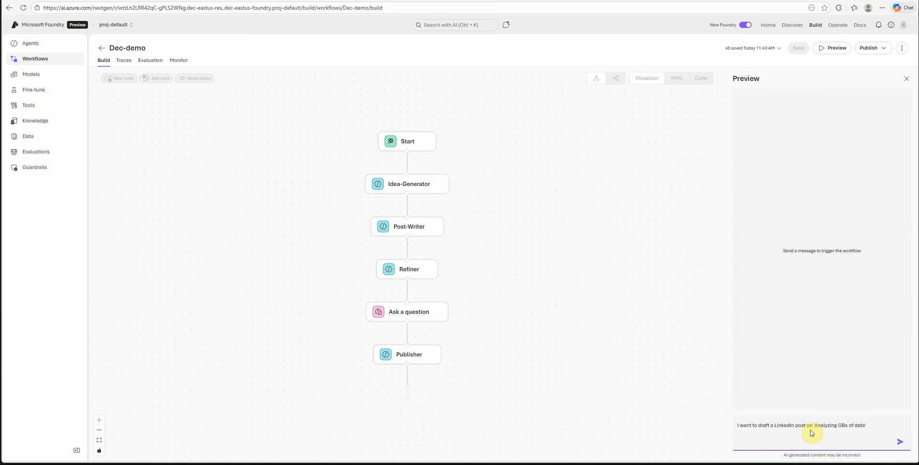
key("Return")
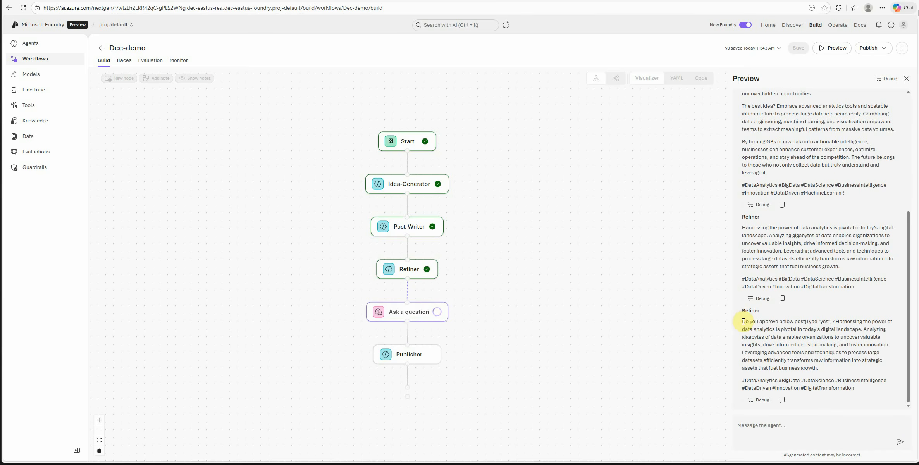
- Examine the approval question in the preview and compare the post it quotes with Refiner's output
left_click_drag(742, 322, 769, 321)
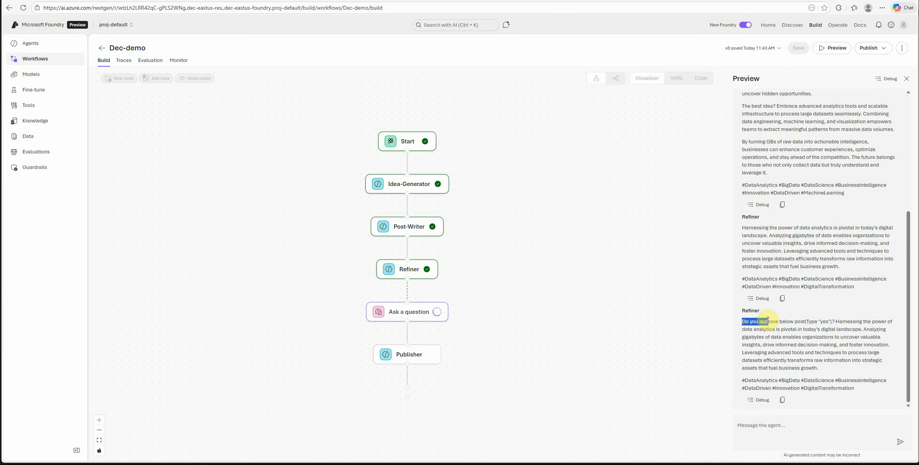
left_click_drag(769, 320, 833, 319)
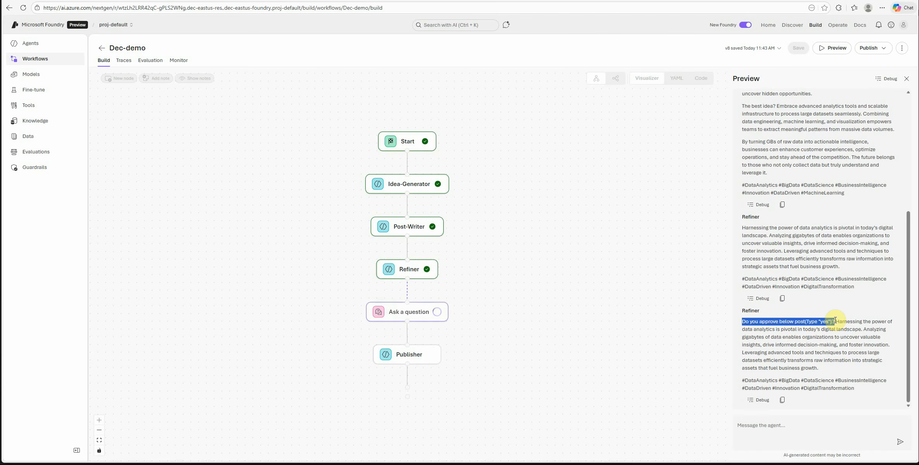
left_click(839, 326)
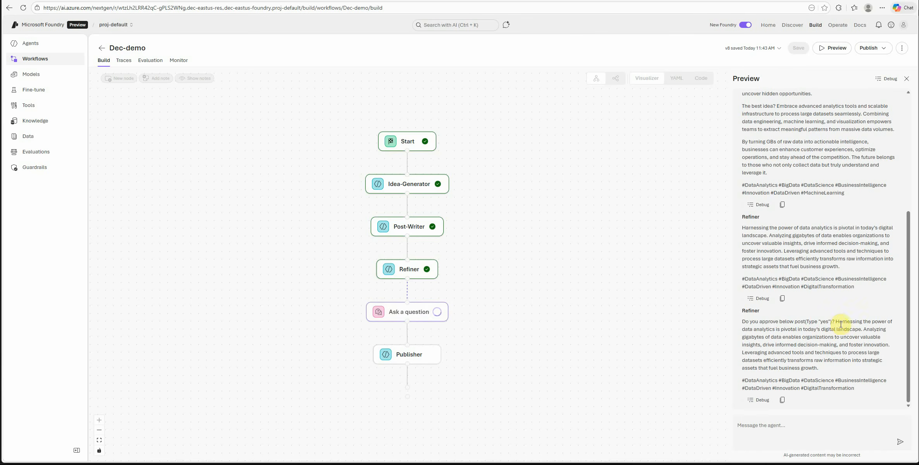
left_click_drag(837, 321, 819, 369)
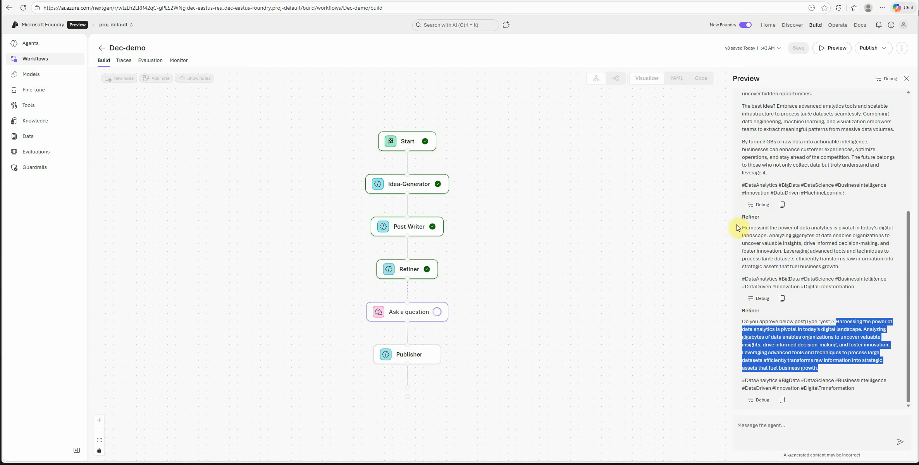
left_click_drag(744, 226, 858, 285)
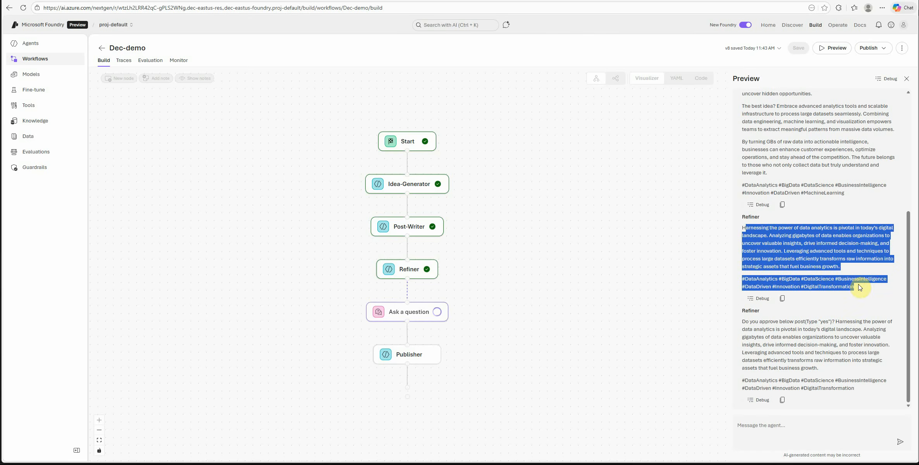
left_click(837, 343)
left_click_drag(837, 322, 854, 378)
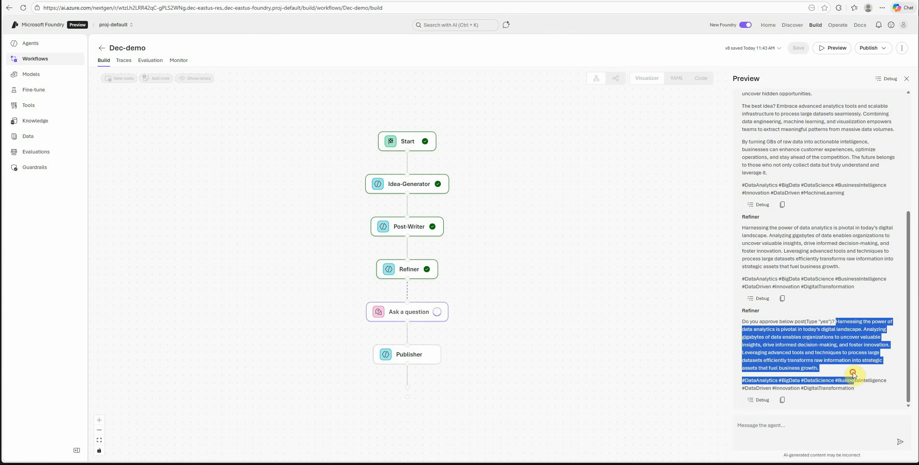
left_click(829, 355)
- Answer the approval question with "yes", check the workflow run through Publisher, and close the preview
left_click(766, 425)
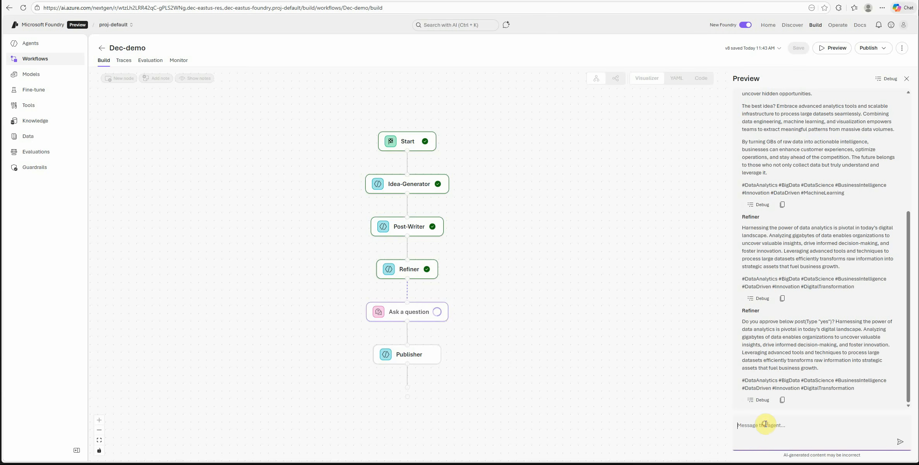
key("Return")
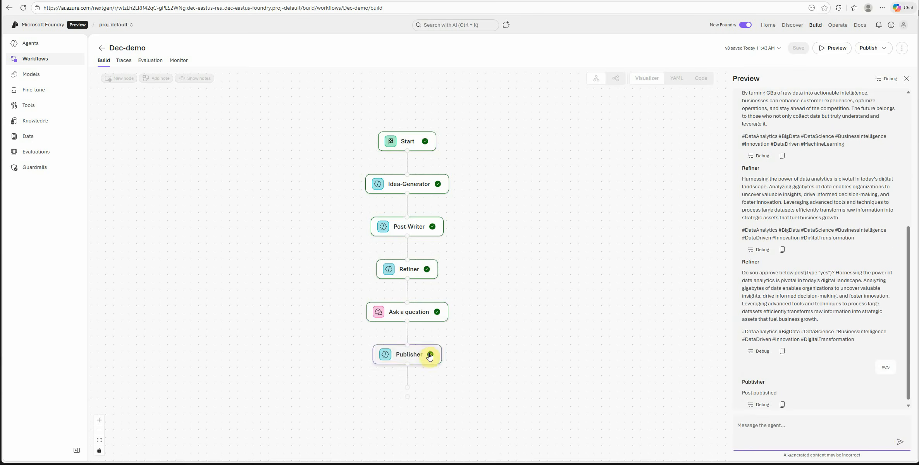
scroll(422, 357, "down", 3)
scroll(423, 357, "up", 3)
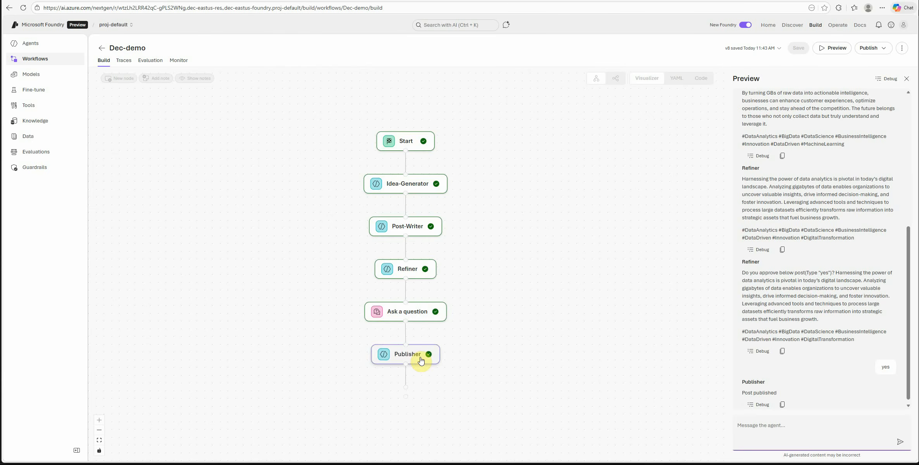
left_click(906, 78)
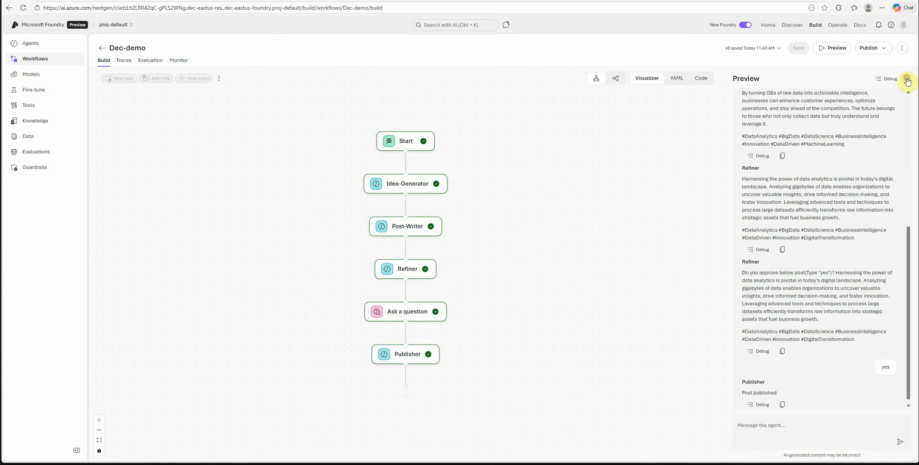
- Review the Ask a question action's settings, including its saved user response variable, and close them
left_click_drag(525, 285, 493, 213)
left_click(415, 226)
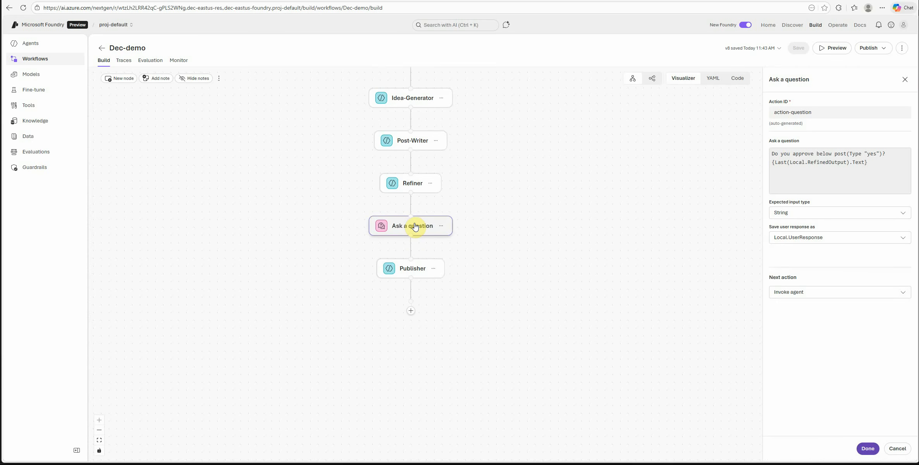
left_click(906, 80)
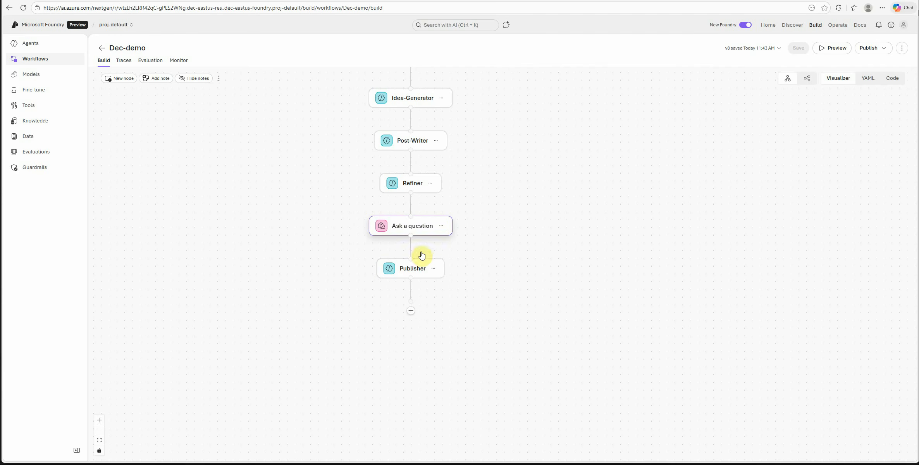
- Insert an If/Else condition between the Ask a question action and Publisher
left_click(411, 247)
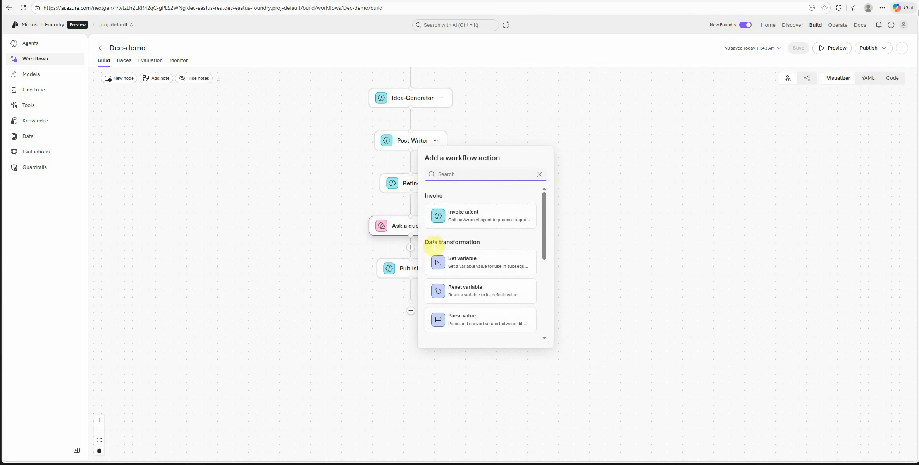
scroll(475, 266, "down", 5)
scroll(473, 281, "up", 2)
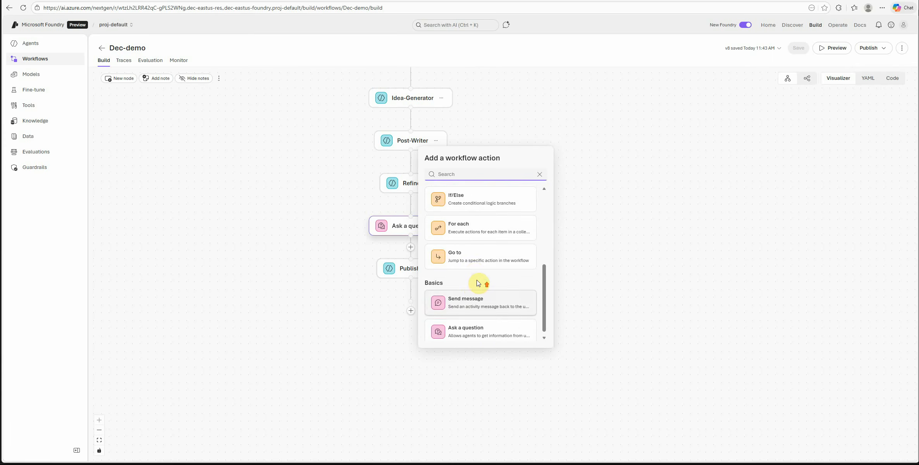
left_click(482, 269)
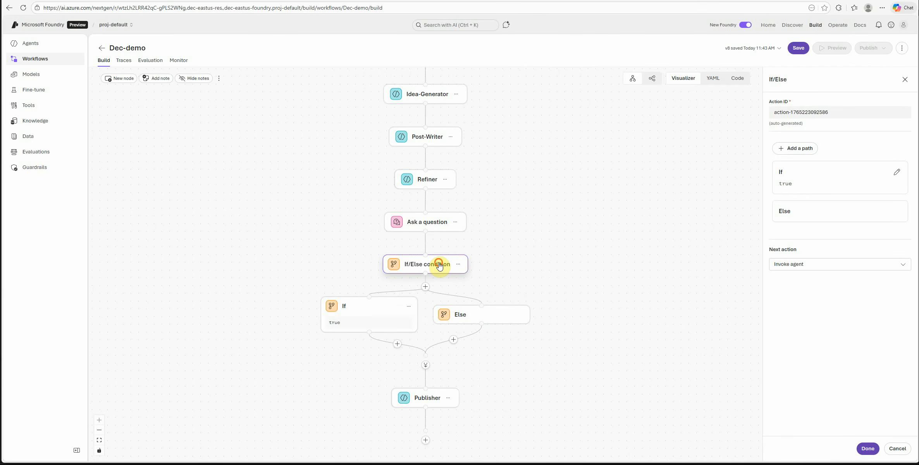
- Set the If branch's Condition 1 to Local.UserResponse = "yes"
left_click(383, 310)
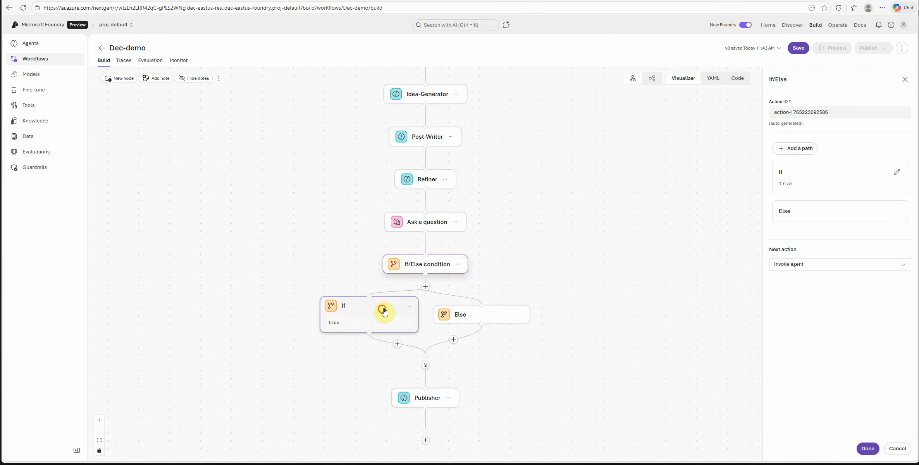
left_click(435, 267)
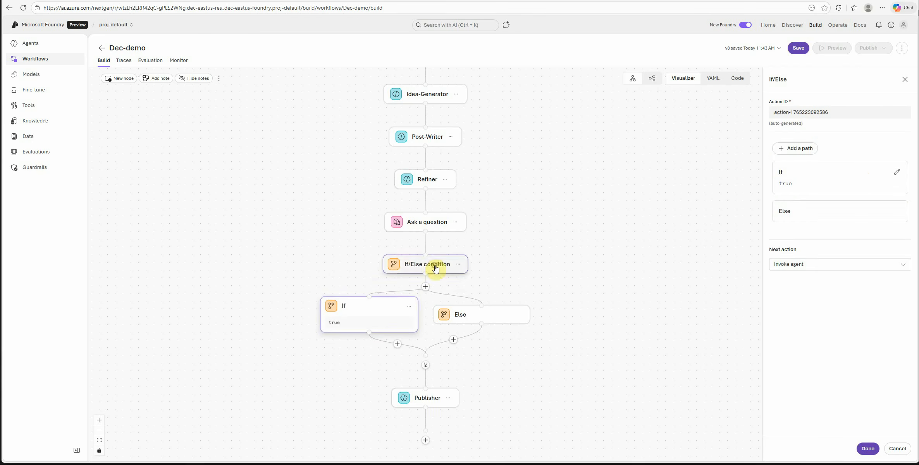
left_click(898, 173)
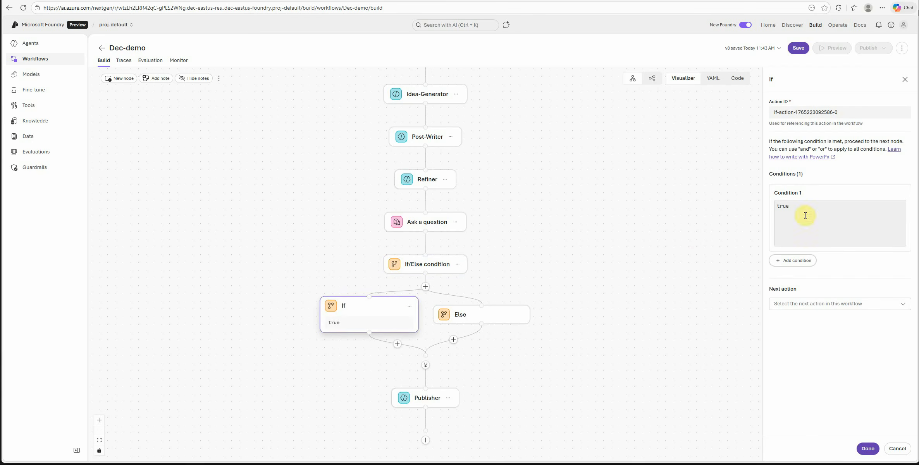
left_click_drag(801, 206, 749, 204)
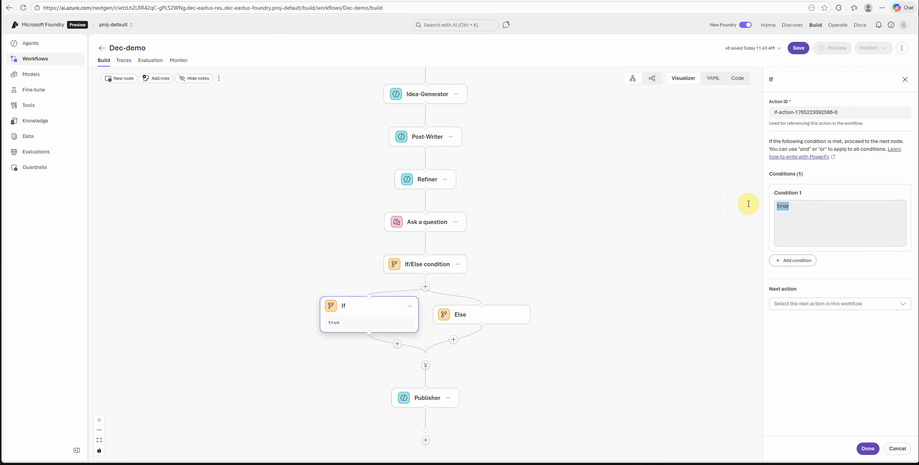
type("Local.")
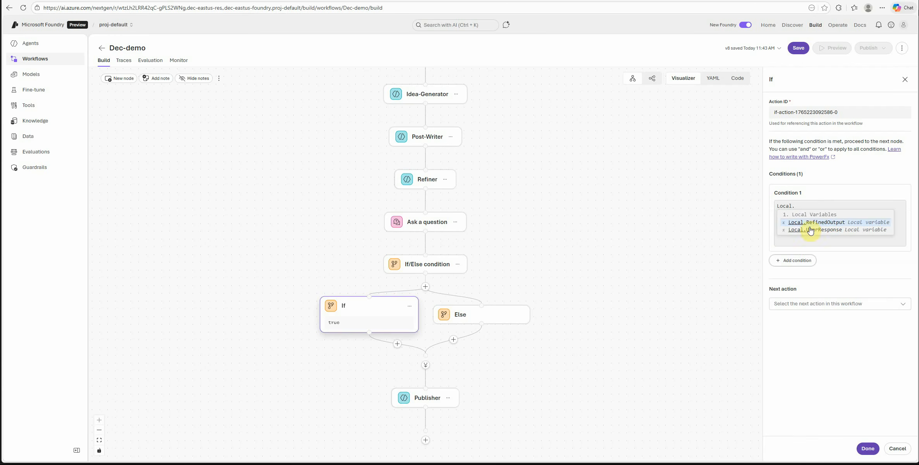
left_click(827, 231)
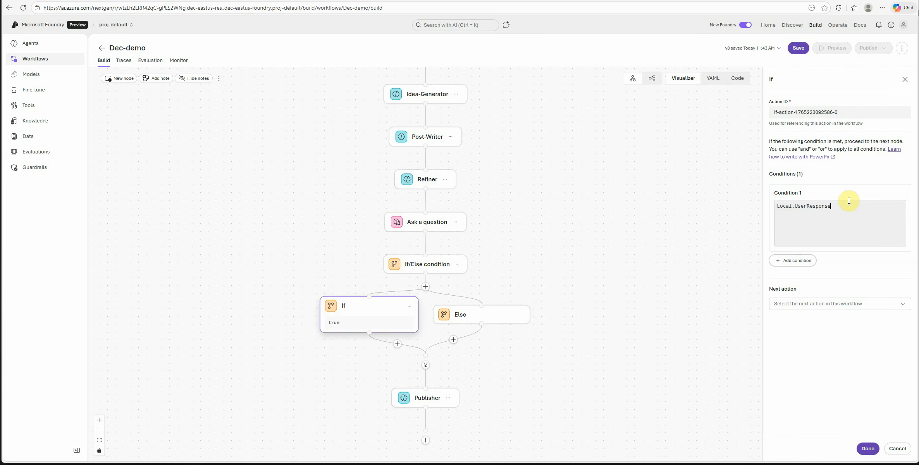
type("= \"yes")
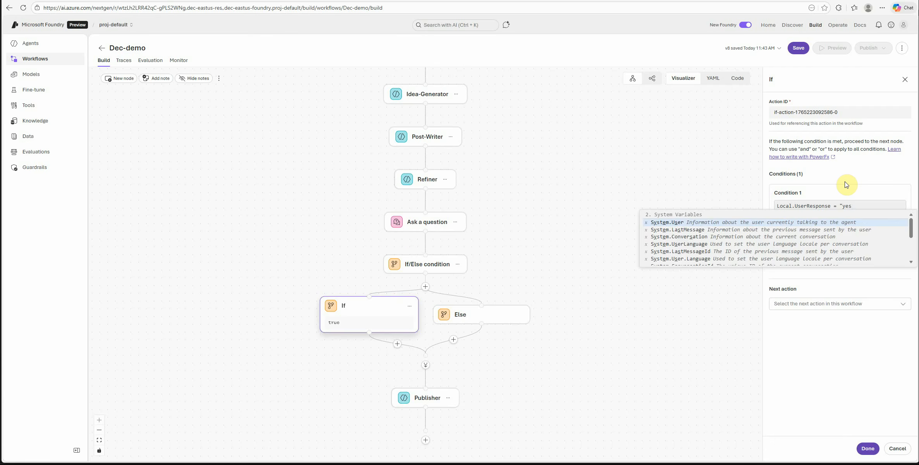
type("\"")
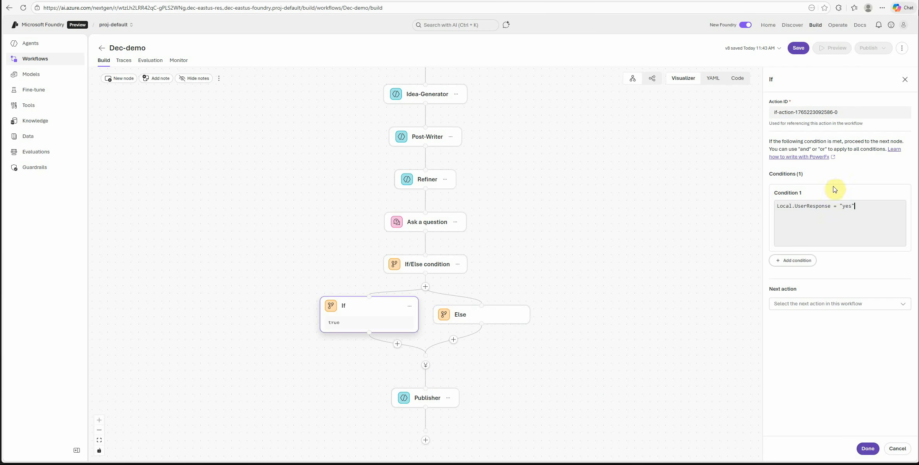
- Apply the If branch's condition and save the workflow
left_click(867, 450)
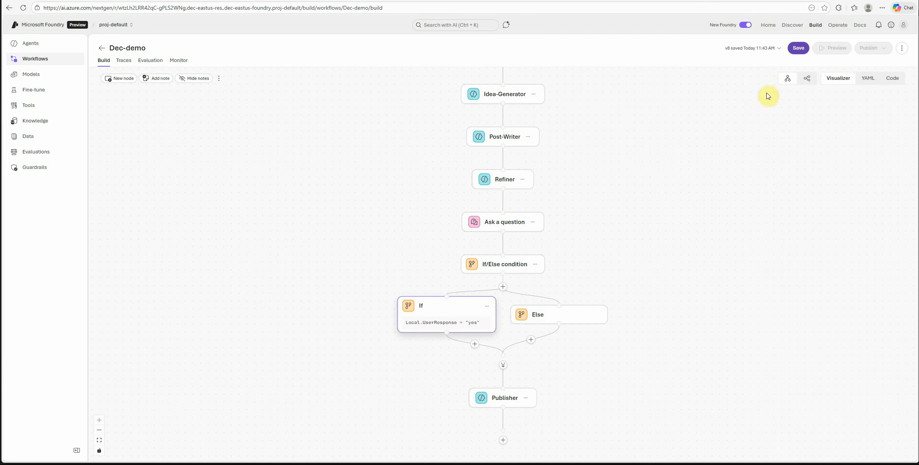
left_click(798, 48)
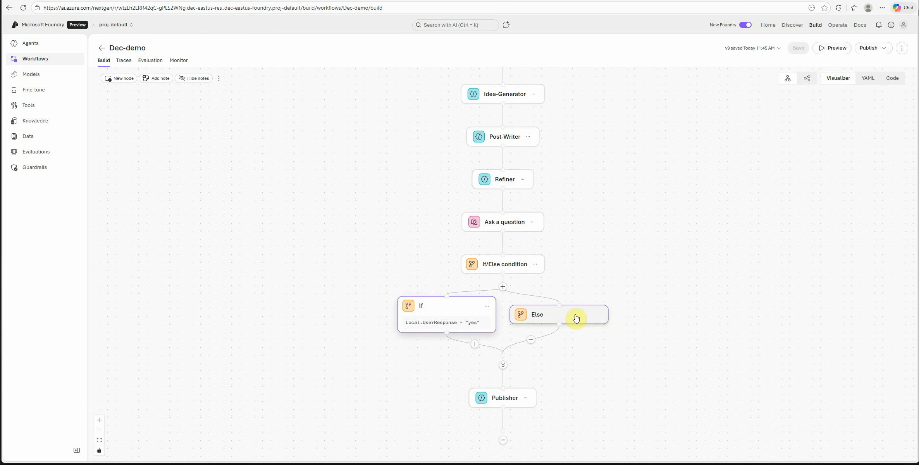
left_click_drag(661, 345, 578, 277)
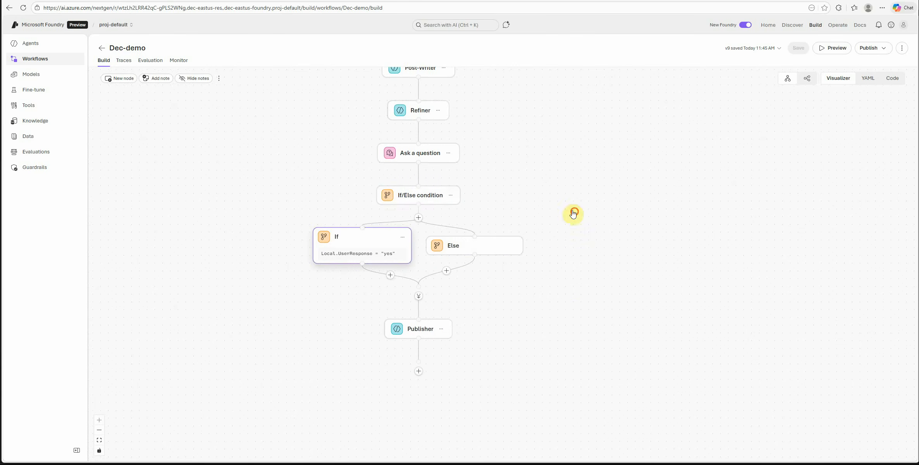
left_click_drag(575, 213, 593, 292)
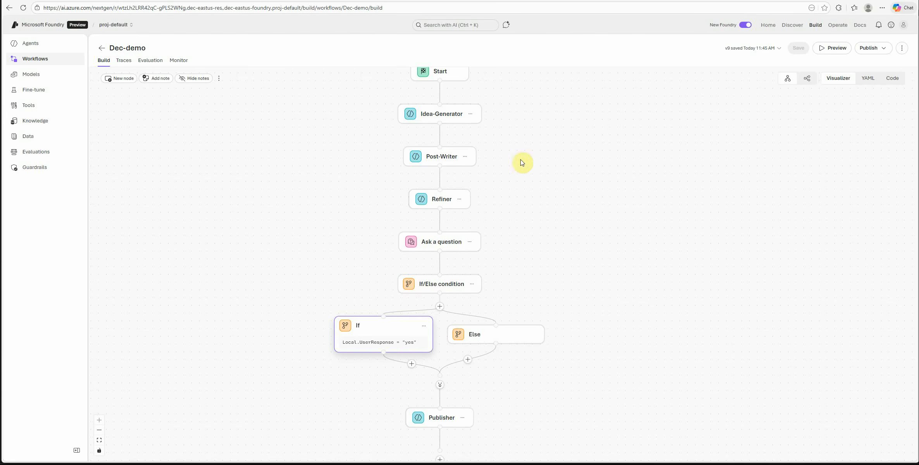
left_click_drag(551, 197, 534, 209)
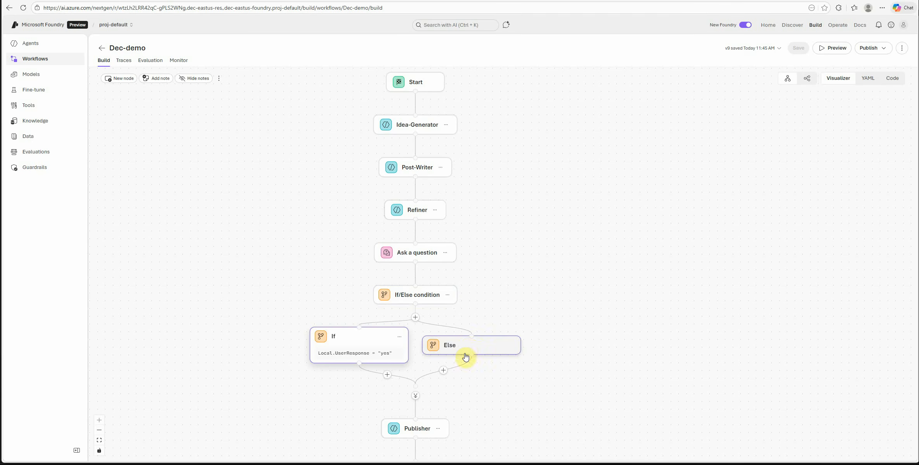
left_click(444, 372)
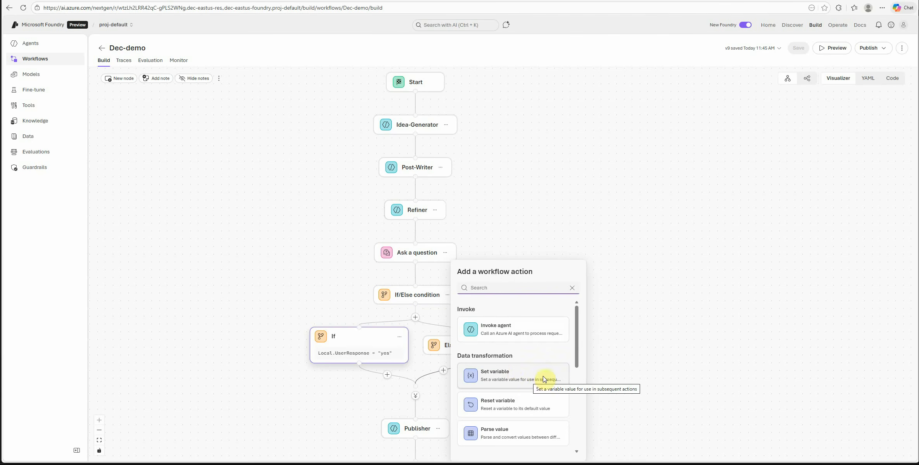
left_click(644, 353)
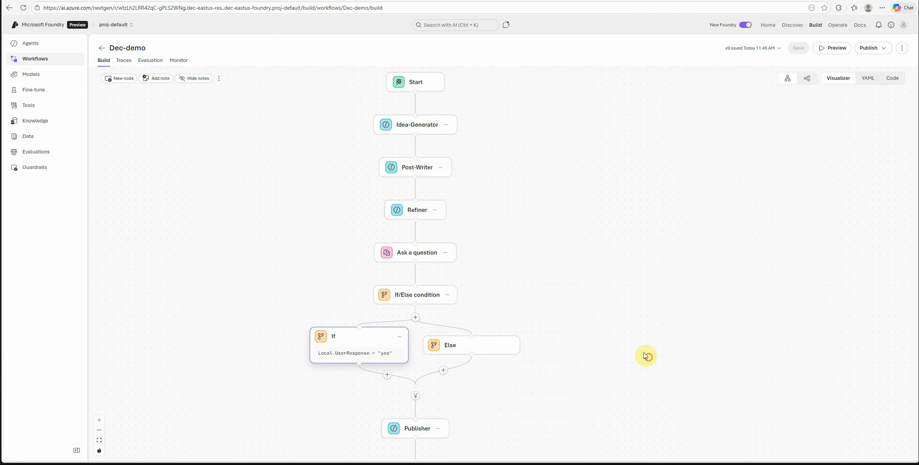
- Insert a Set variable action between Start and Idea-Generator
left_click(418, 125)
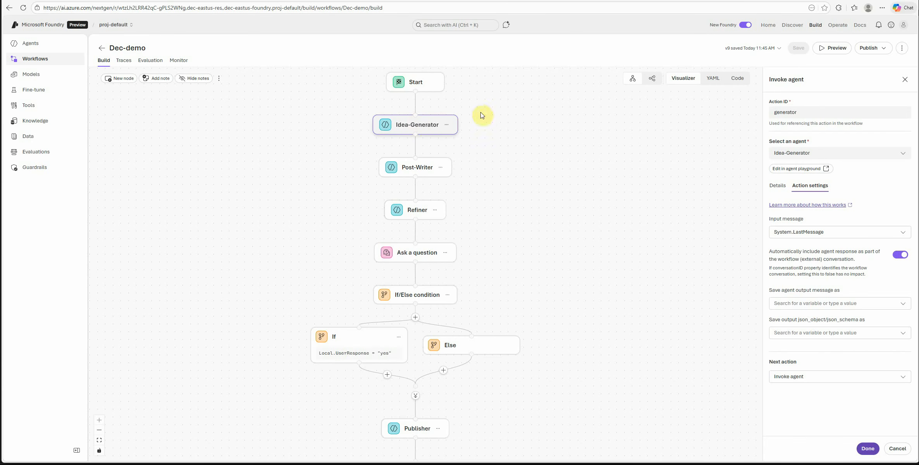
left_click(415, 103)
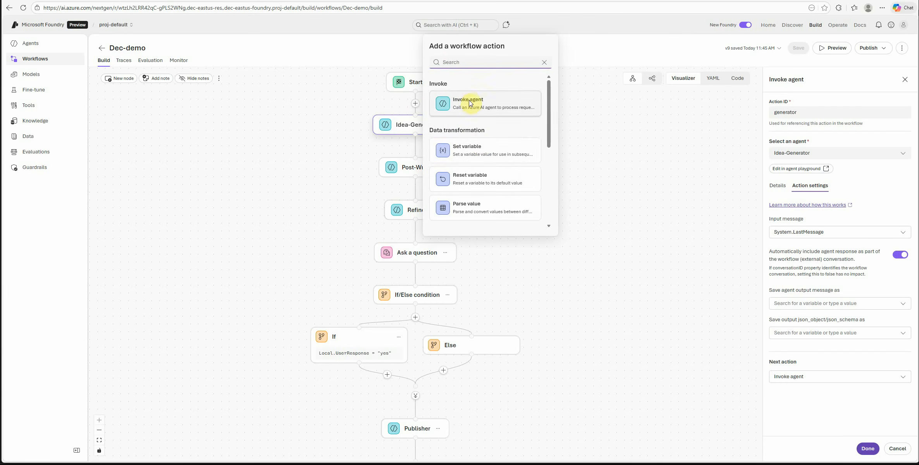
scroll(487, 151, "down", 5)
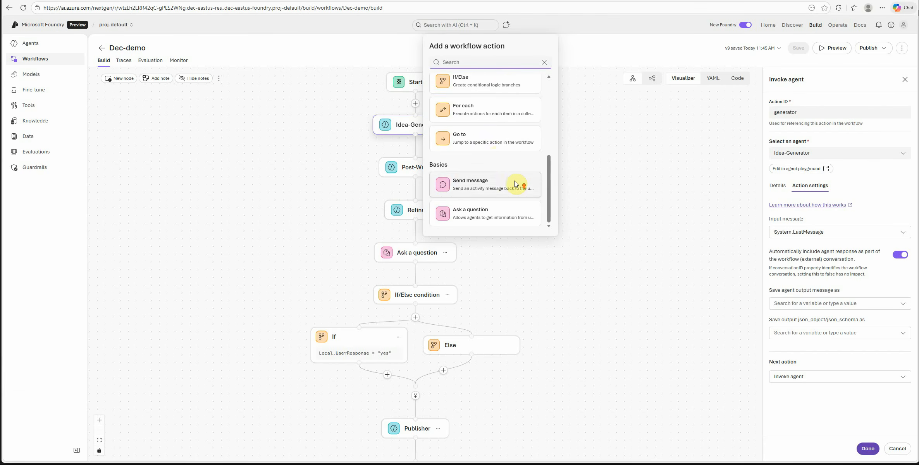
scroll(512, 176, "up", 5)
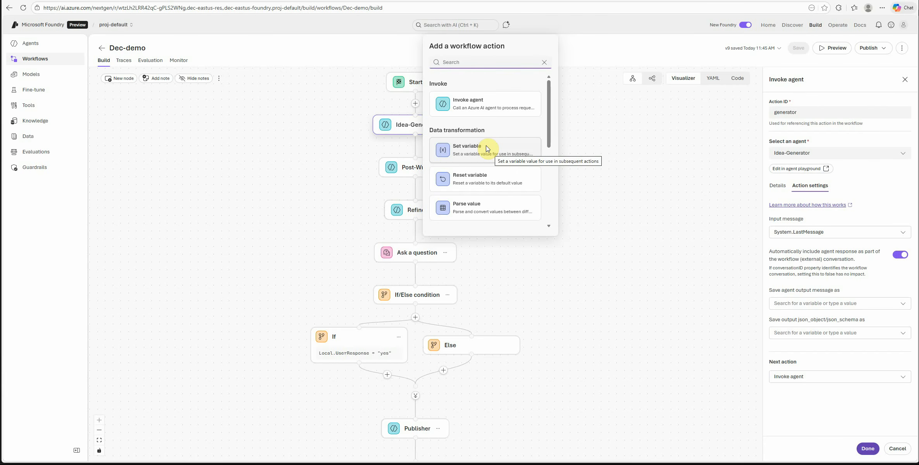
left_click(486, 146)
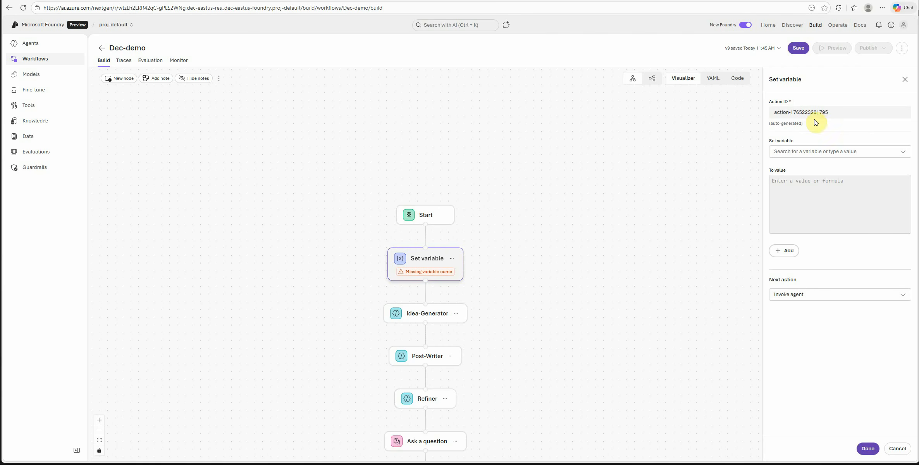
- Create a new variable Local.topic in the Set variable action after Start, leave its value empty, and apply the settings
left_click(817, 150)
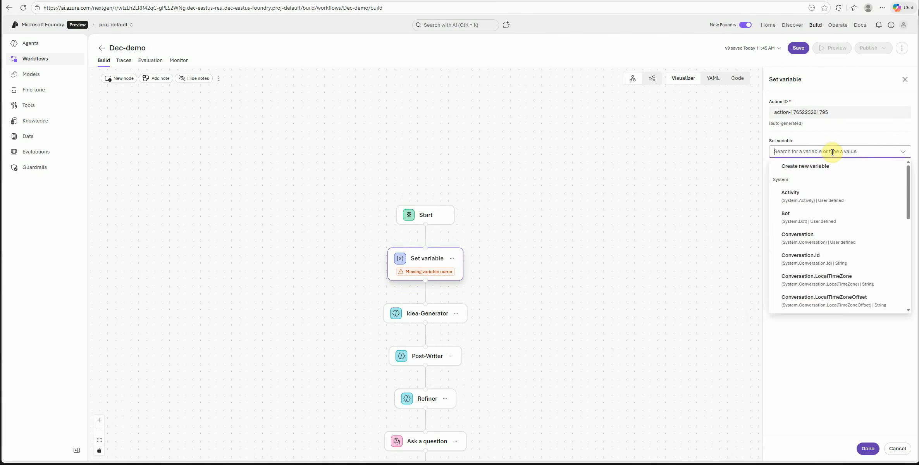
left_click(816, 165)
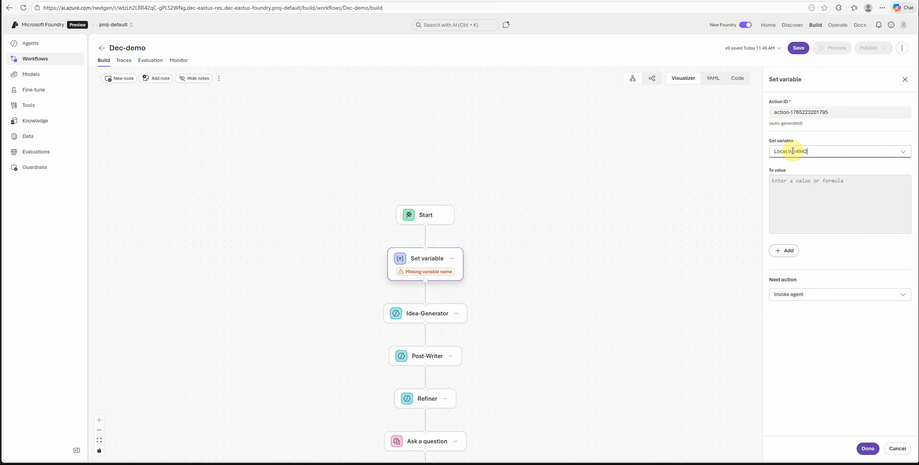
left_click_drag(789, 151, 817, 150)
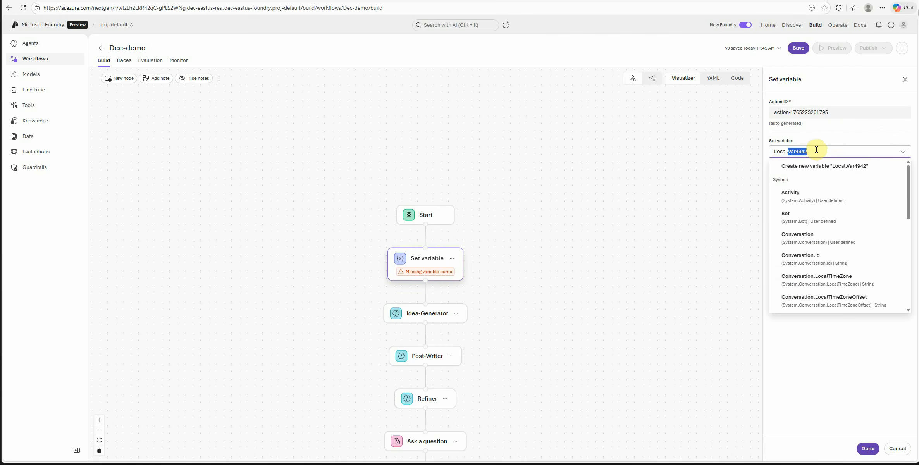
type("topic")
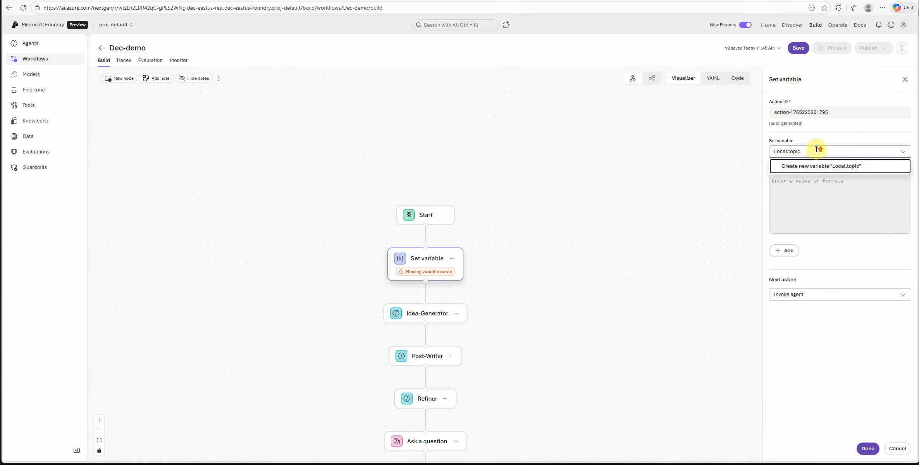
left_click(778, 167)
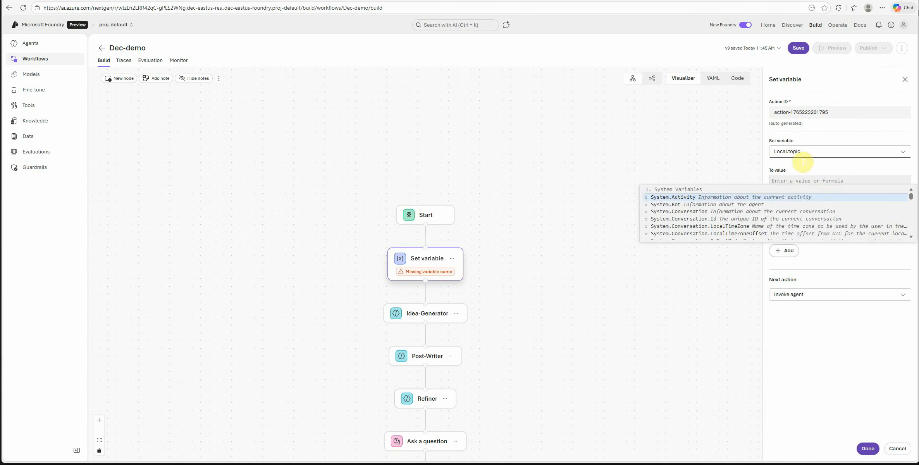
left_click(572, 163)
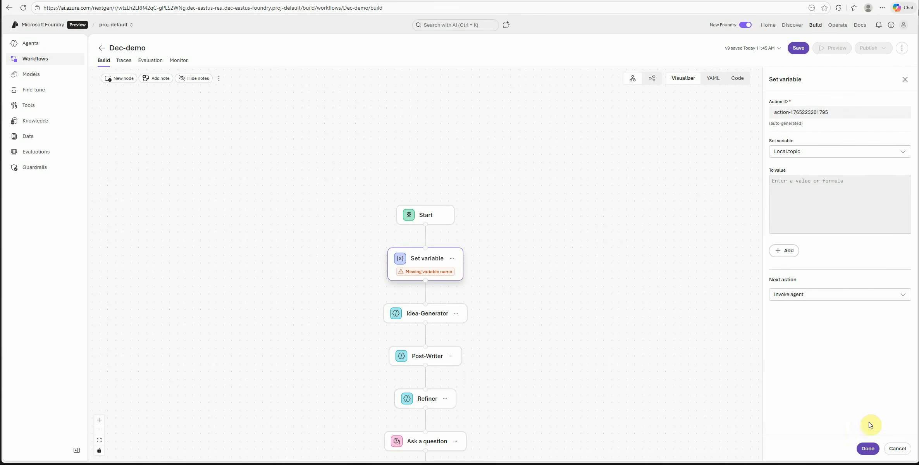
left_click(869, 449)
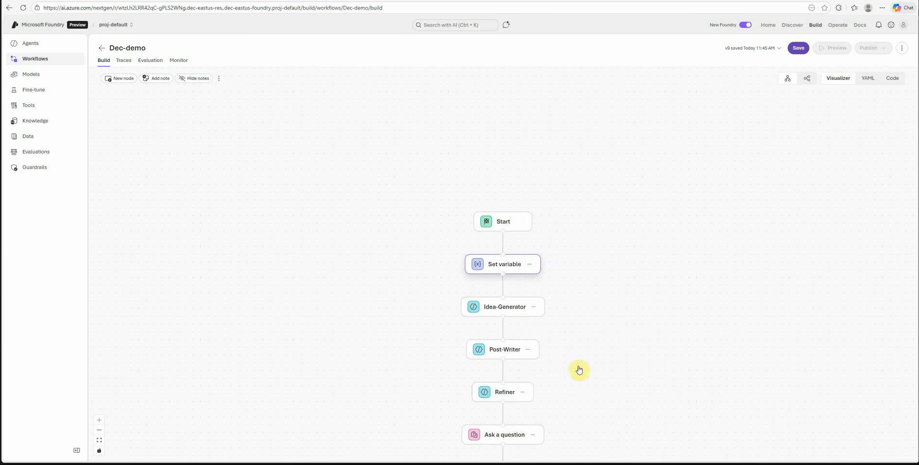
- Add a Set variable action to the Else branch of the If/Else condition
scroll(599, 342, "down", 3)
scroll(599, 323, "up", 2)
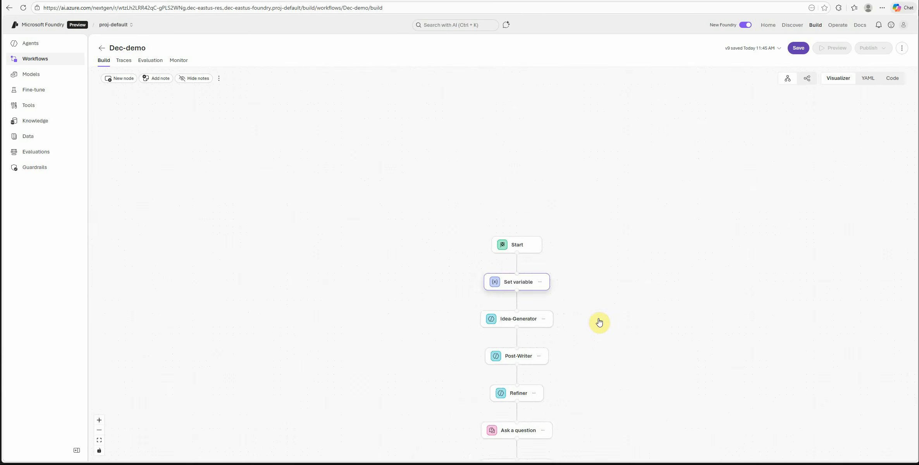
scroll(599, 322, "up", 1)
left_click_drag(605, 322, 398, 141)
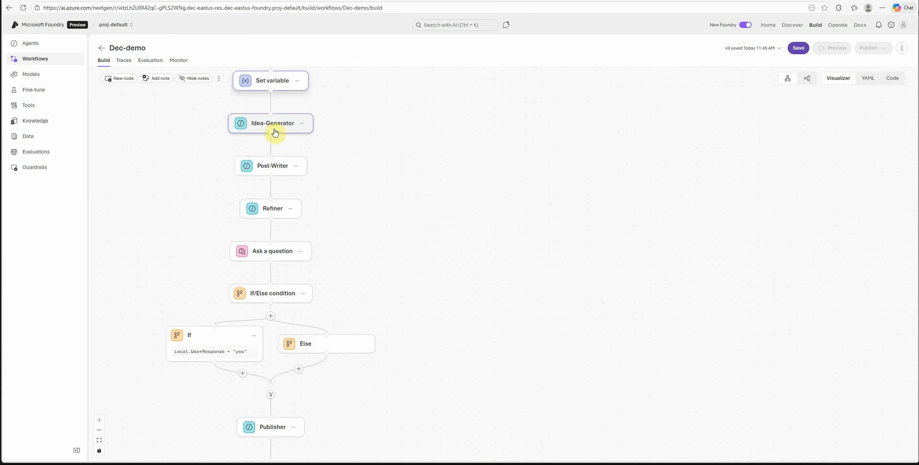
left_click_drag(388, 171, 466, 238)
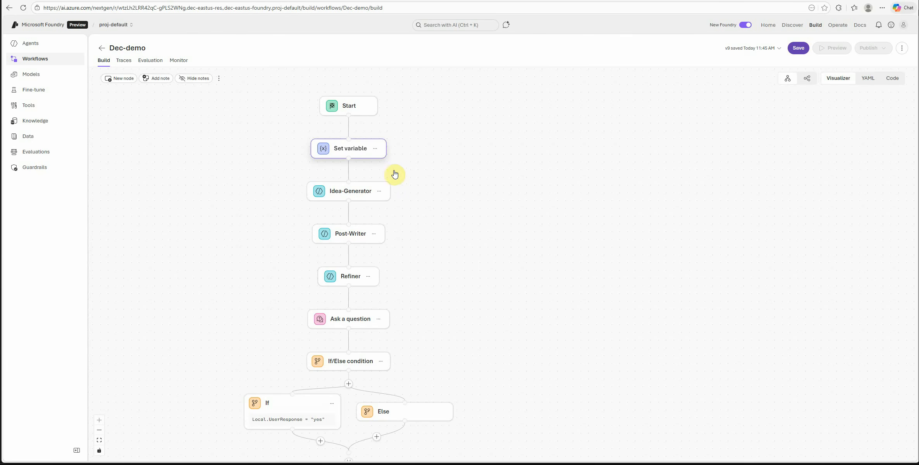
left_click(360, 149)
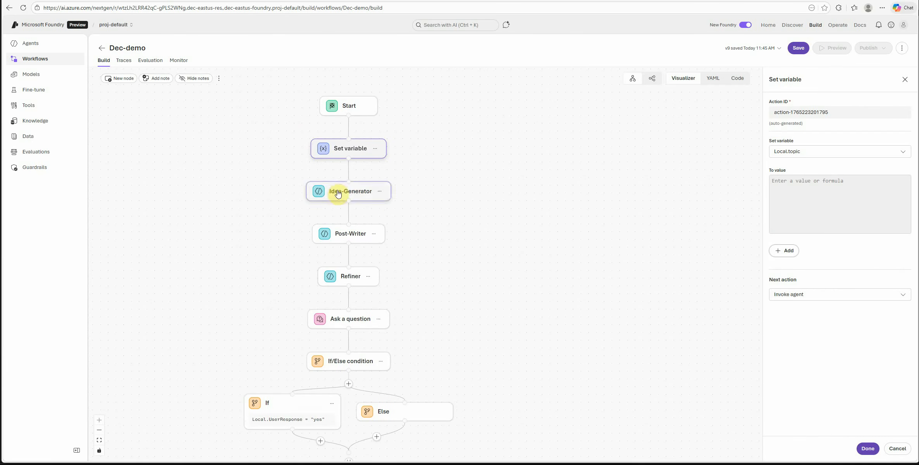
left_click_drag(469, 376, 464, 290)
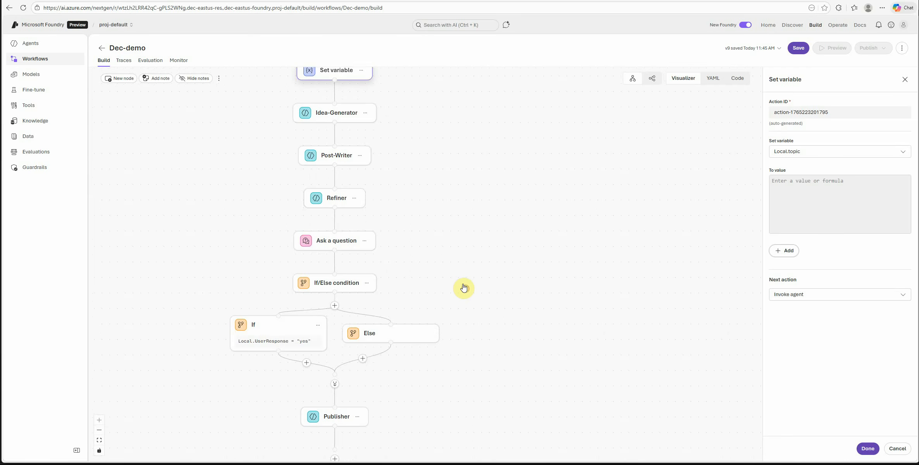
left_click(362, 359)
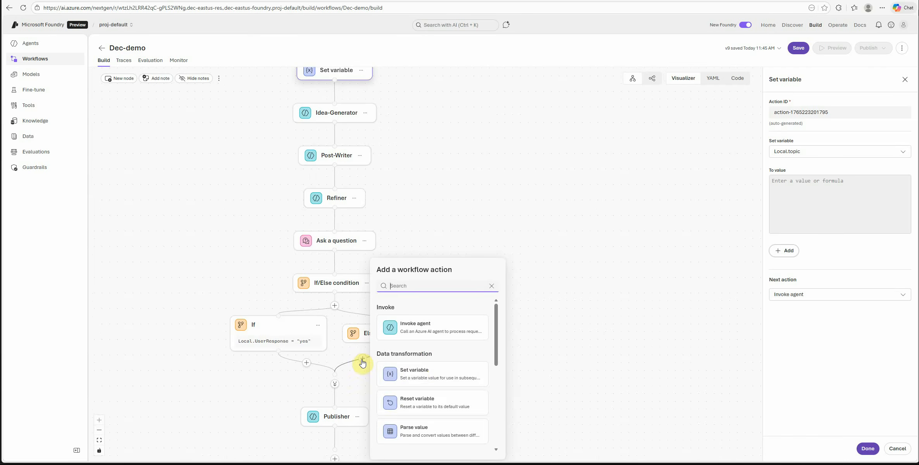
left_click(418, 376)
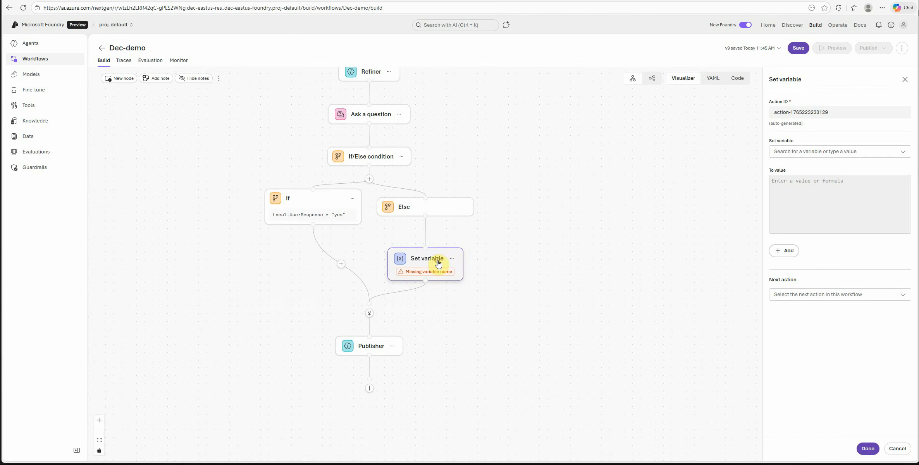
- Configure the Else branch's Set variable action to set Local.topic to Local.UserResponse, and apply it
left_click(903, 152)
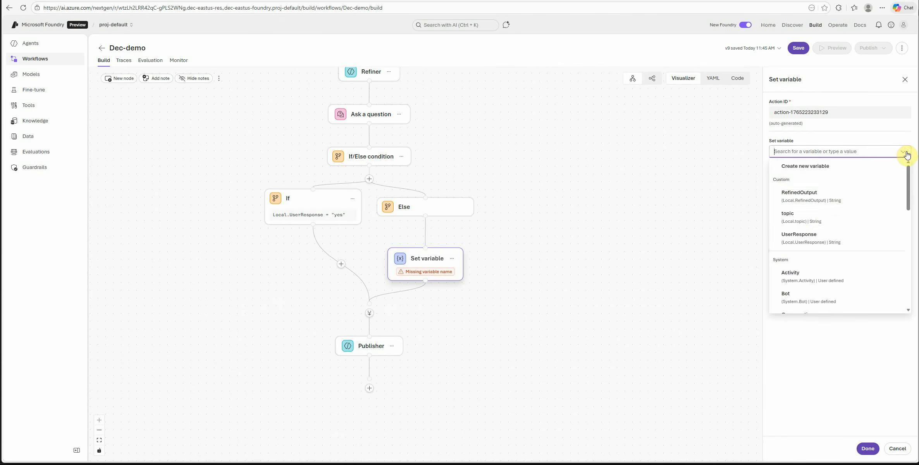
left_click(799, 219)
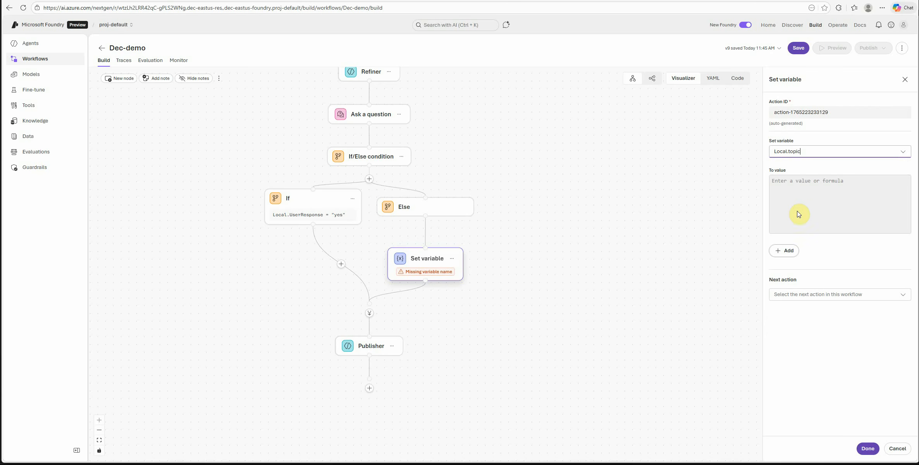
left_click(827, 190)
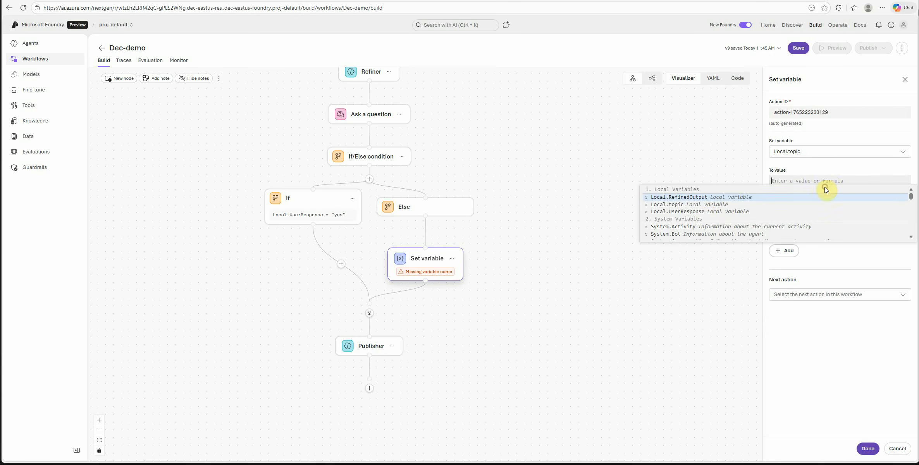
left_click(706, 212)
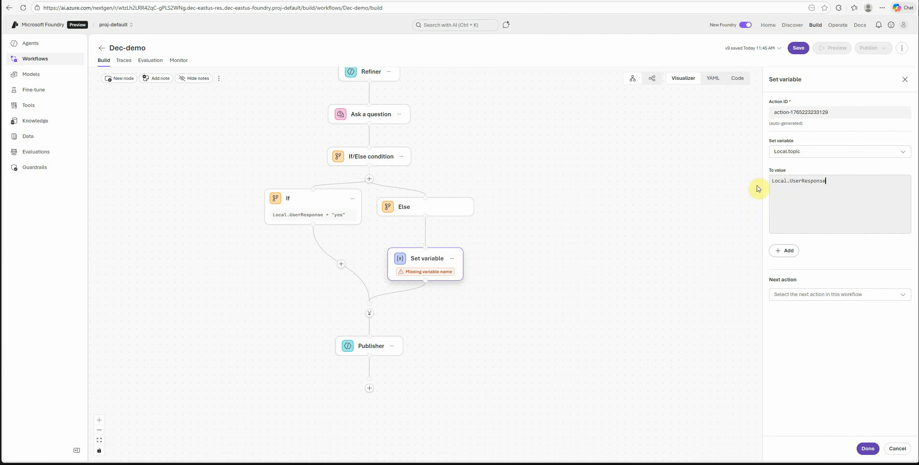
left_click(869, 448)
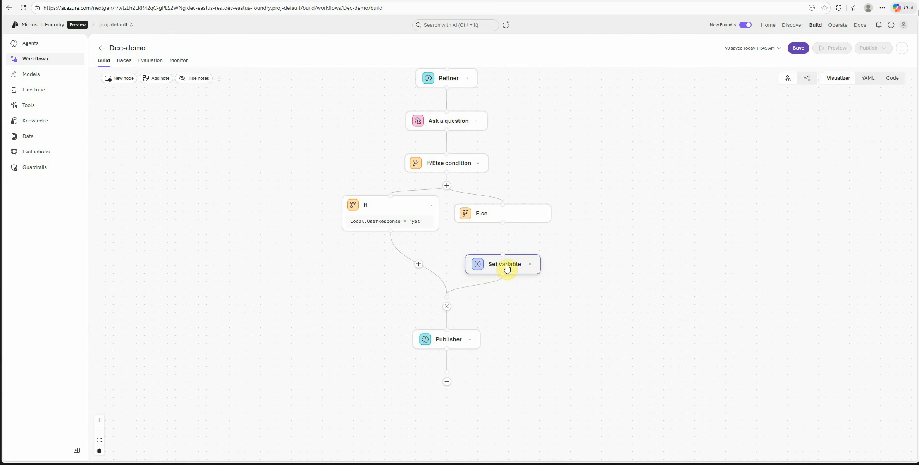
- Add a Go to action after the Set variable action in the Else branch
left_click(507, 268)
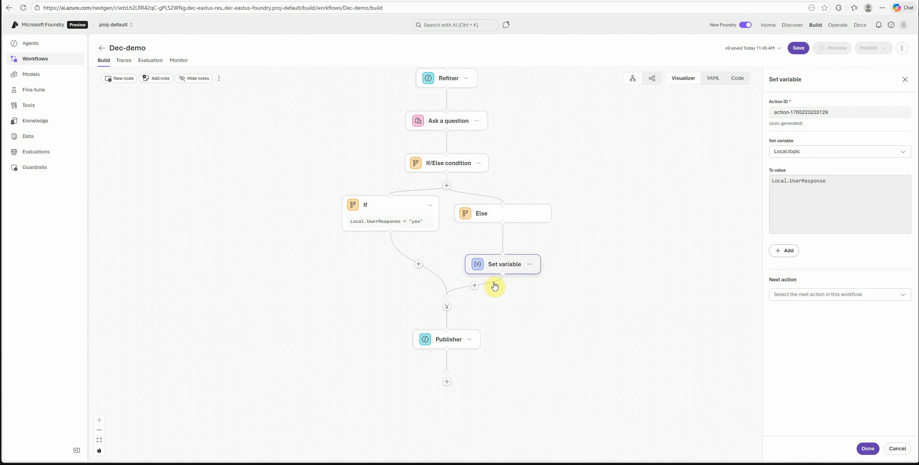
left_click(475, 286)
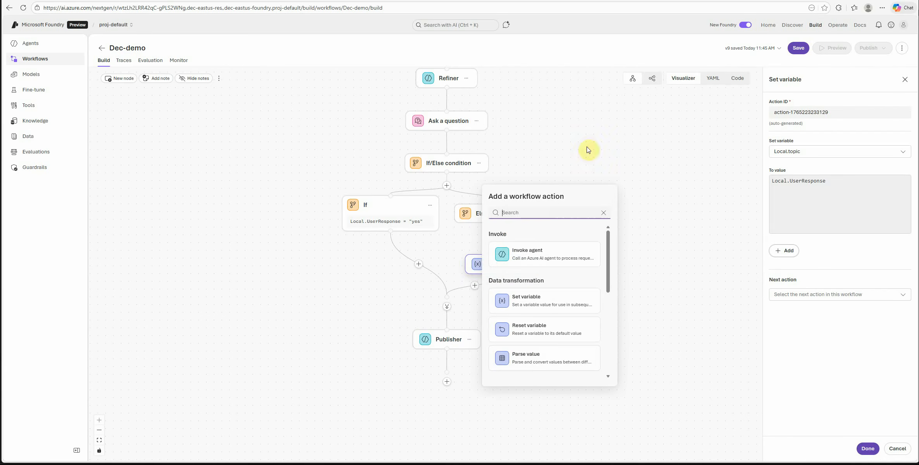
scroll(561, 306, "down", 3)
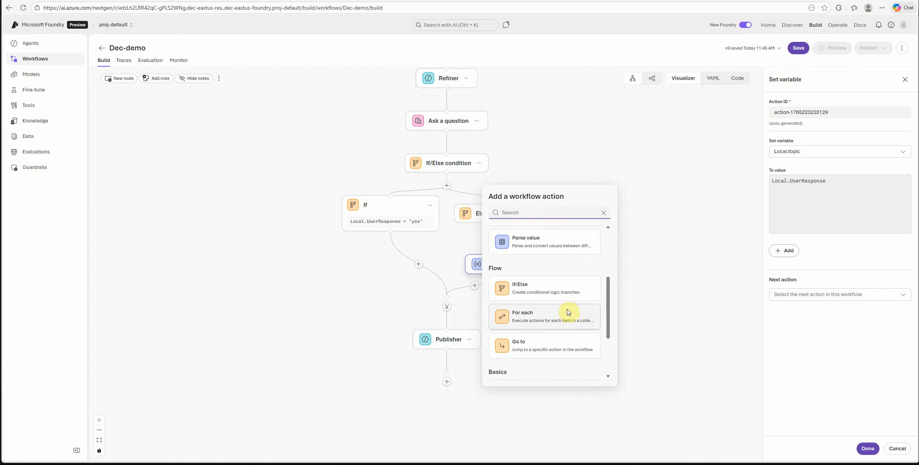
left_click(538, 343)
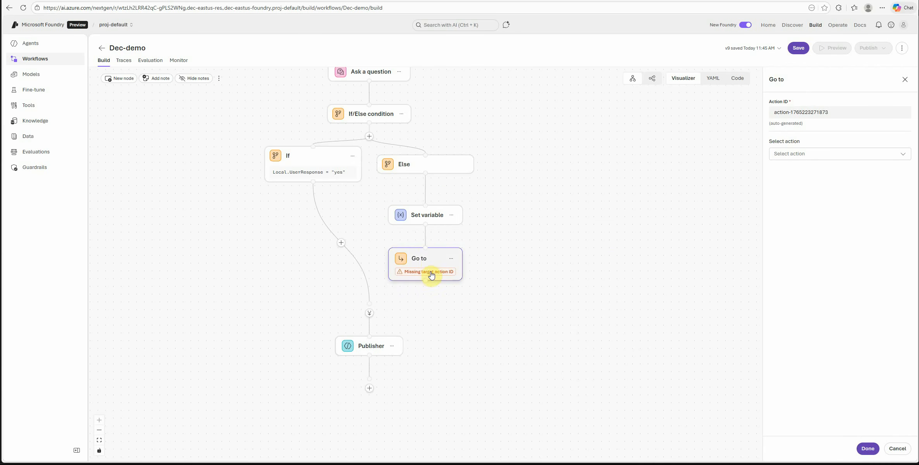
- Set the Else branch's Go to action to jump to the generator agent action, apply it, and save the workflow
left_click(827, 155)
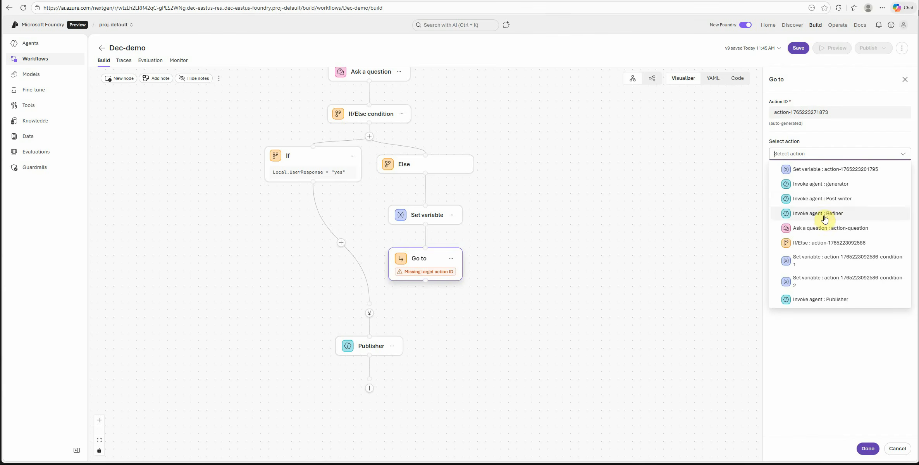
left_click(830, 183)
left_click(867, 448)
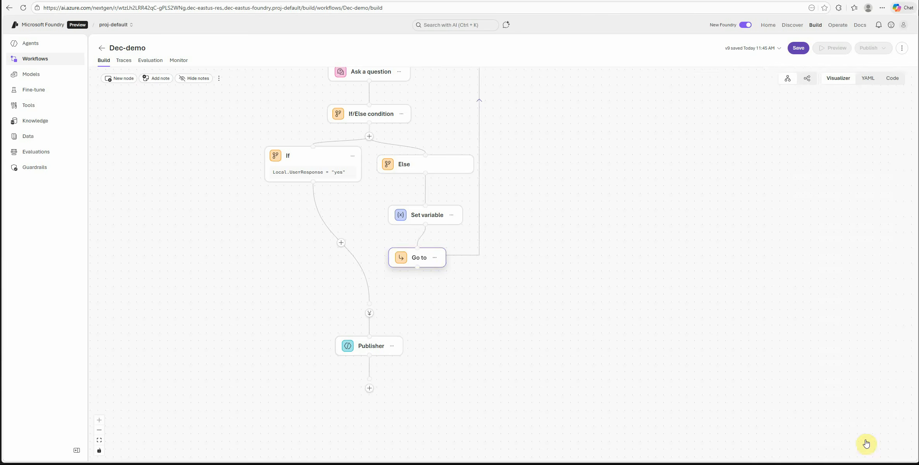
scroll(609, 350, "up", 3)
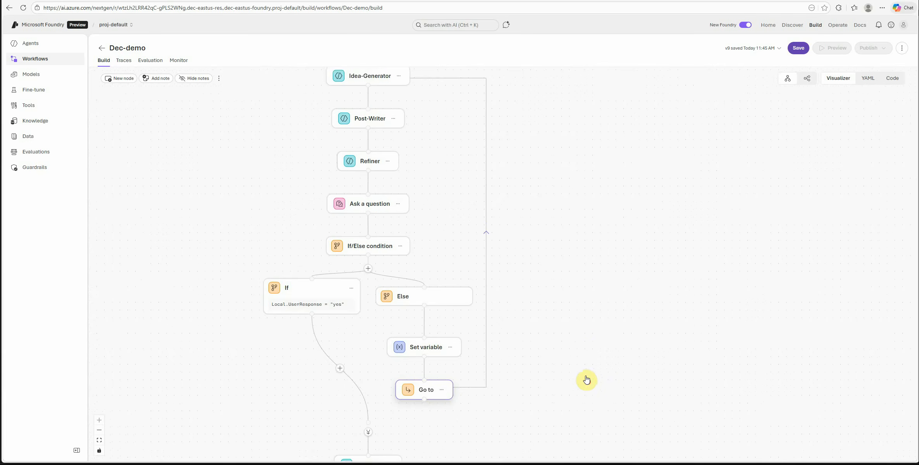
scroll(589, 312, "down", 2)
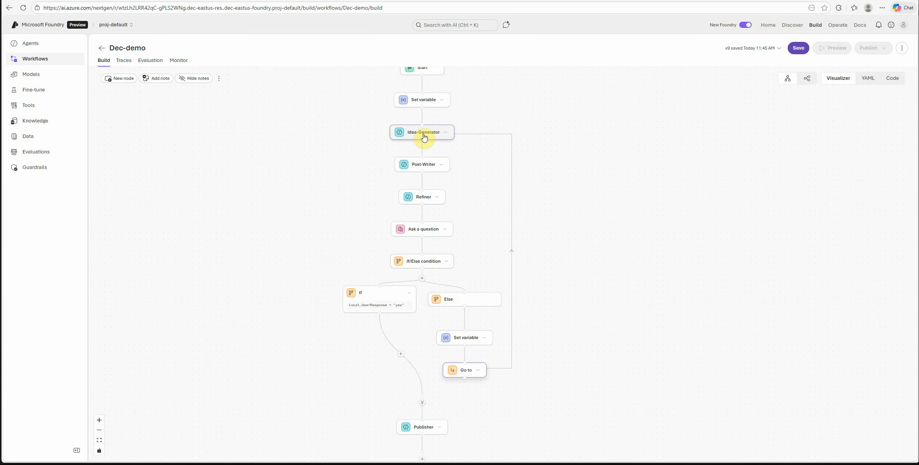
left_click_drag(579, 329, 521, 302)
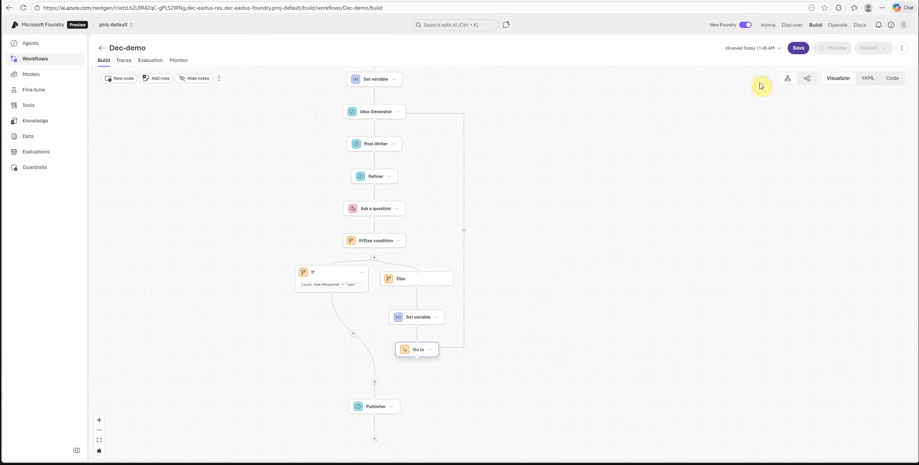
left_click(798, 48)
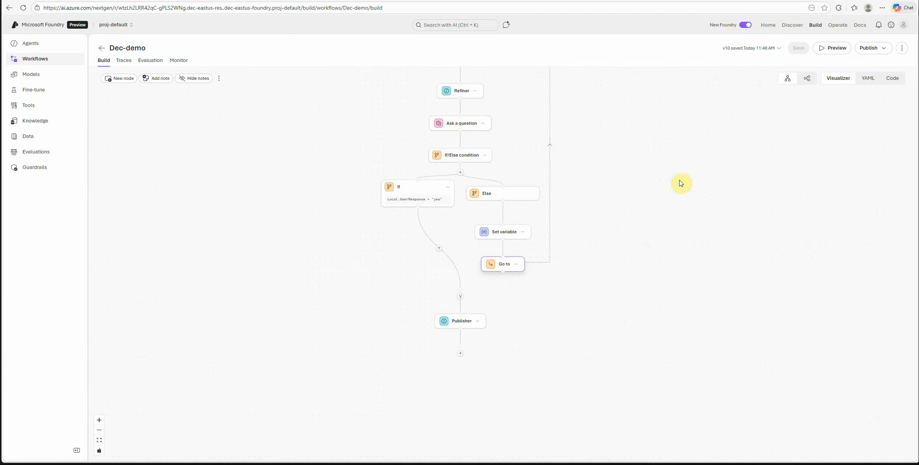
- Preview the workflow and send the message "I want to draft a LinkedIn post on 'Analyzing GBs of data'"
left_click(834, 47)
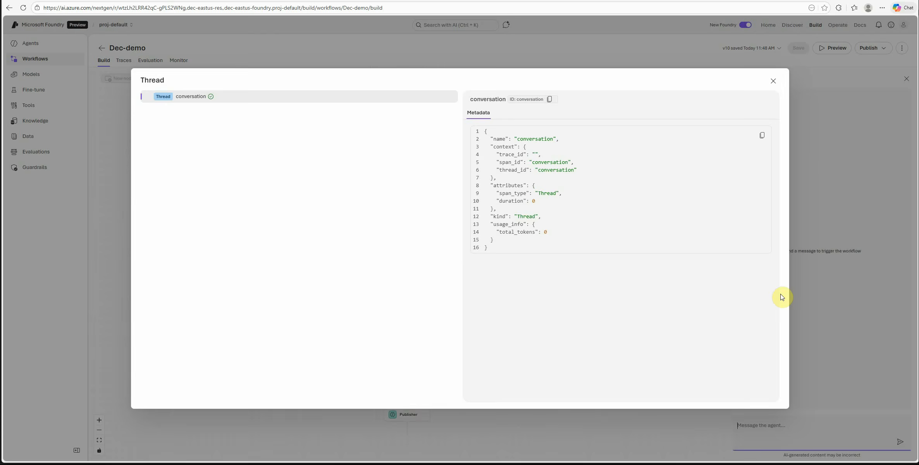
left_click(775, 82)
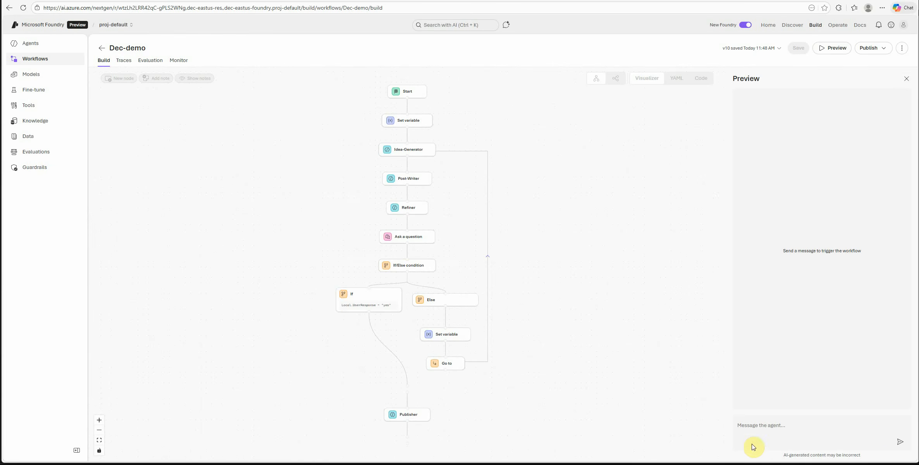
left_click(766, 428)
type("I want to draft a LinkedIn post on 'Analyzing GBs of data'")
key("Return")
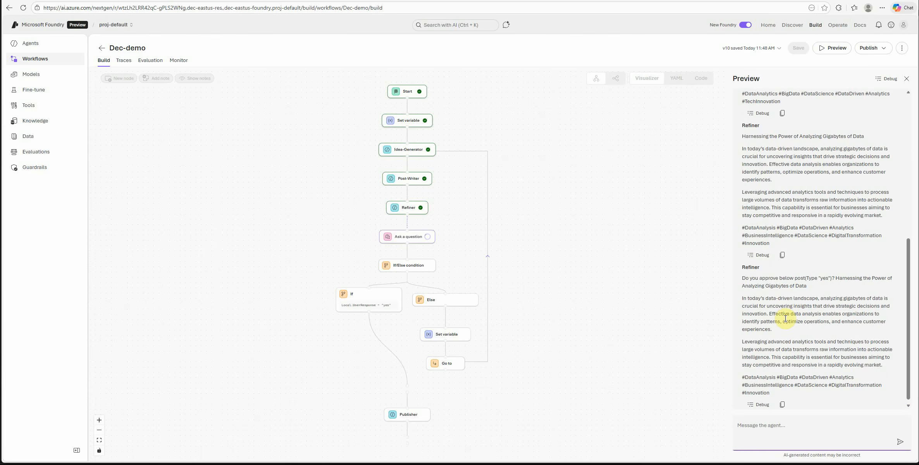
- Approve the drafted post by answering the approval question with "yes", and check the Publisher's reply
left_click_drag(819, 278, 741, 266)
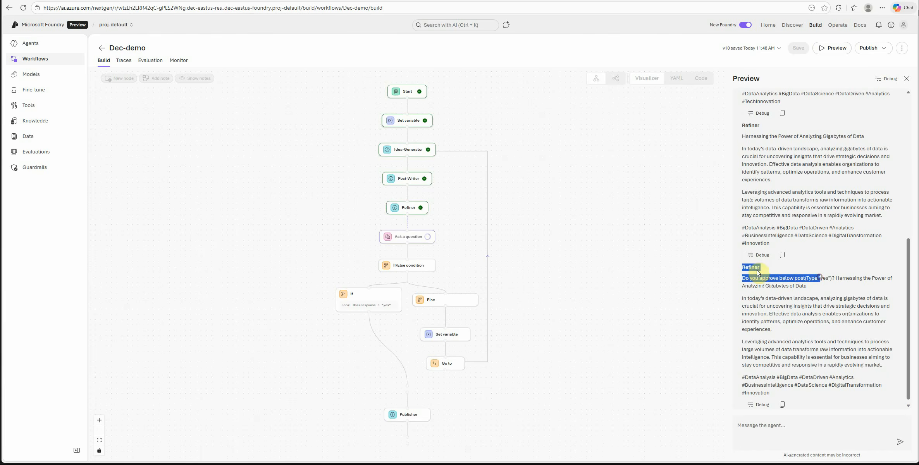
left_click(774, 430)
type("yes")
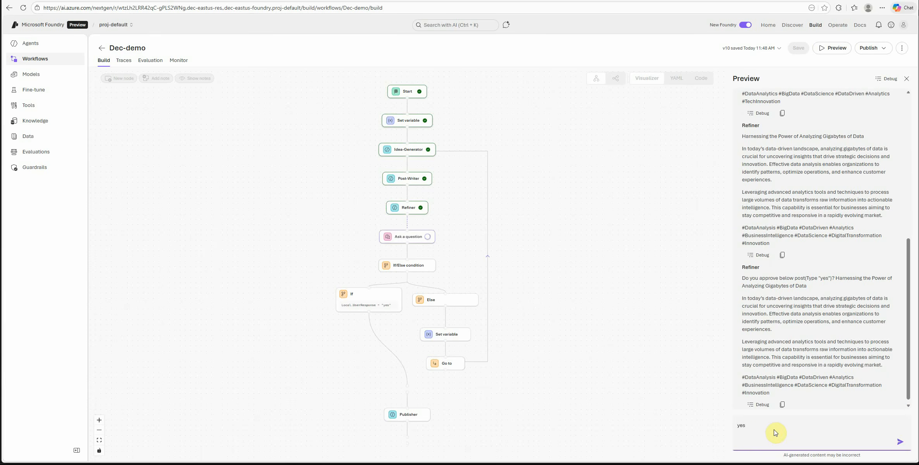
key("Return")
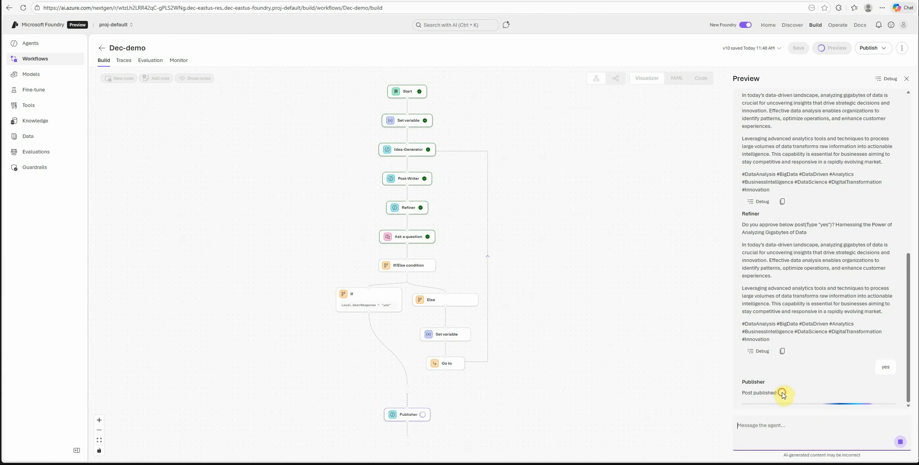
left_click_drag(782, 393, 744, 394)
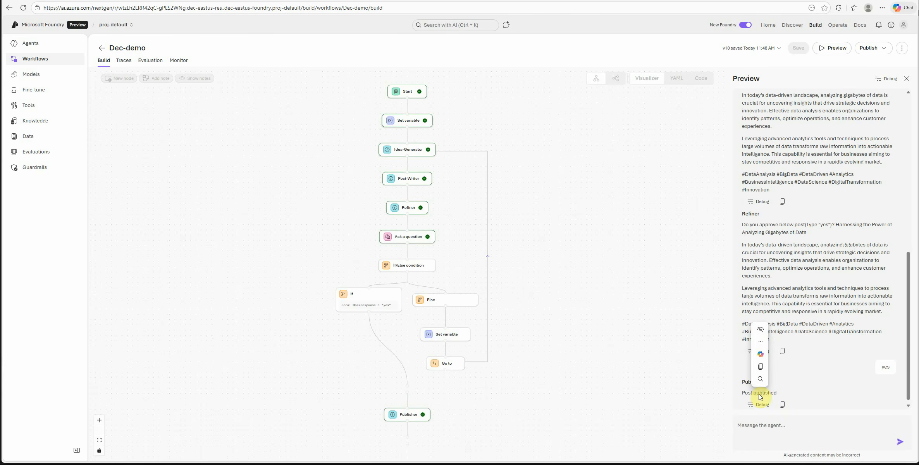
- Run the workflow again in the preview with "I want to draft a LinkedIn post on 'Analyzing GBs of data'"
left_click(770, 425)
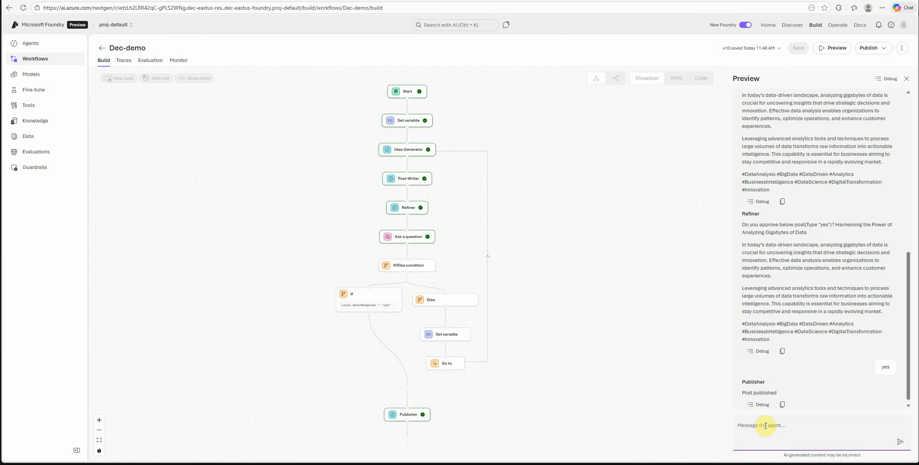
type("I want to draft a LinkedIn post on 'Analyzing GBs of data'")
key("Return")
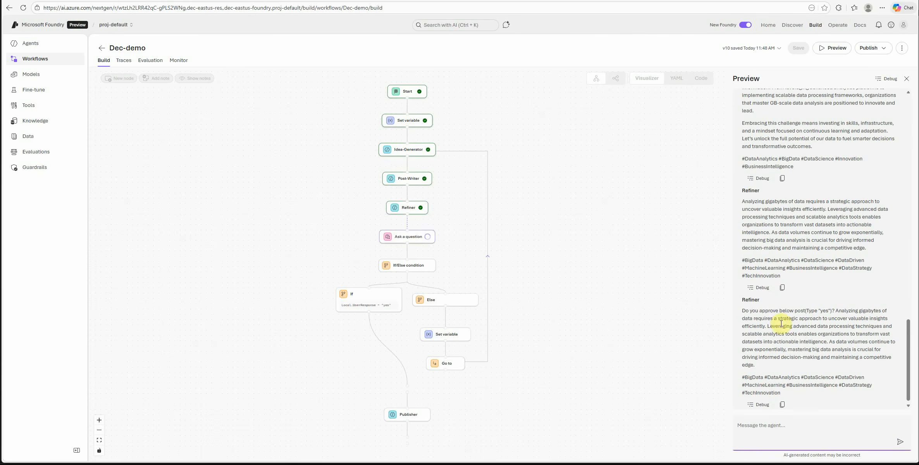
- Answer the second run's approval question with the new topic "Azure Services" instead of approving
left_click_drag(783, 311, 833, 312)
left_click(785, 429)
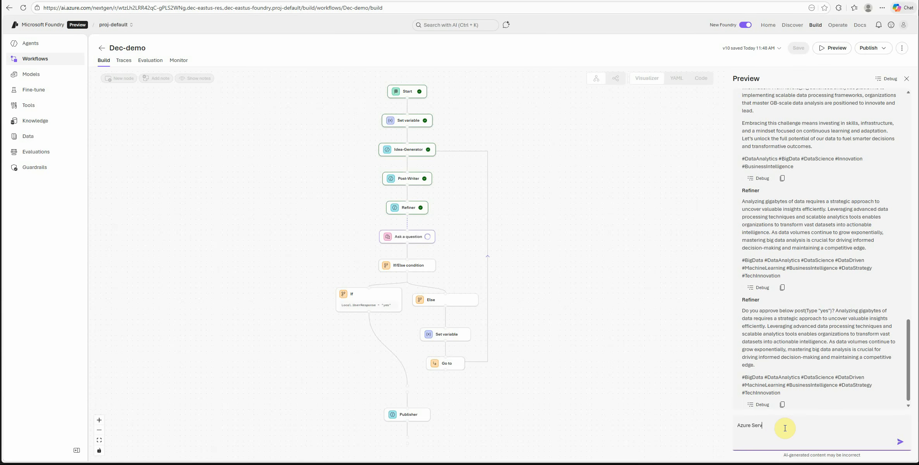
left_click(901, 443)
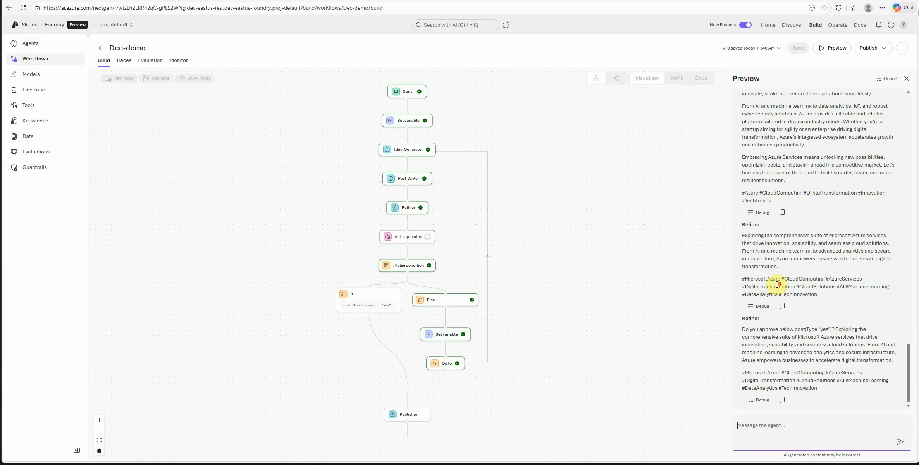
- Review the Idea-Generator, Post-Writer and Refiner responses produced for the Azure Services topic
left_click_drag(907, 379, 874, 307)
left_click_drag(867, 334, 859, 340)
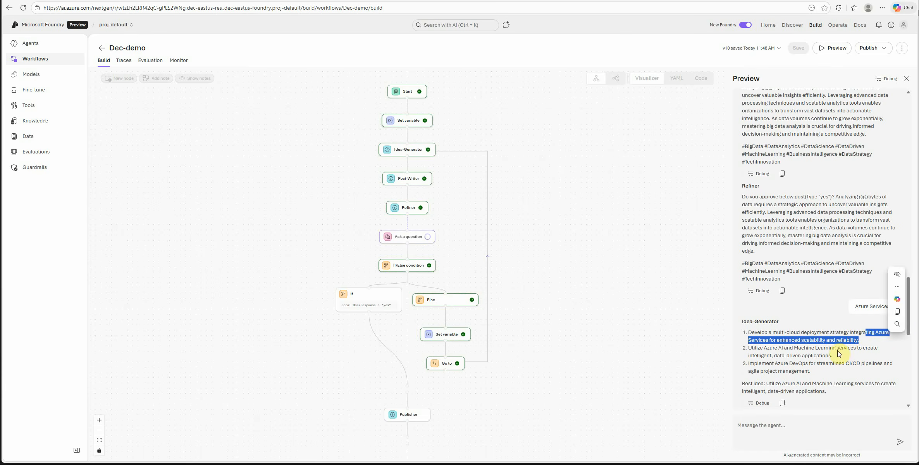
left_click_drag(781, 332, 848, 369)
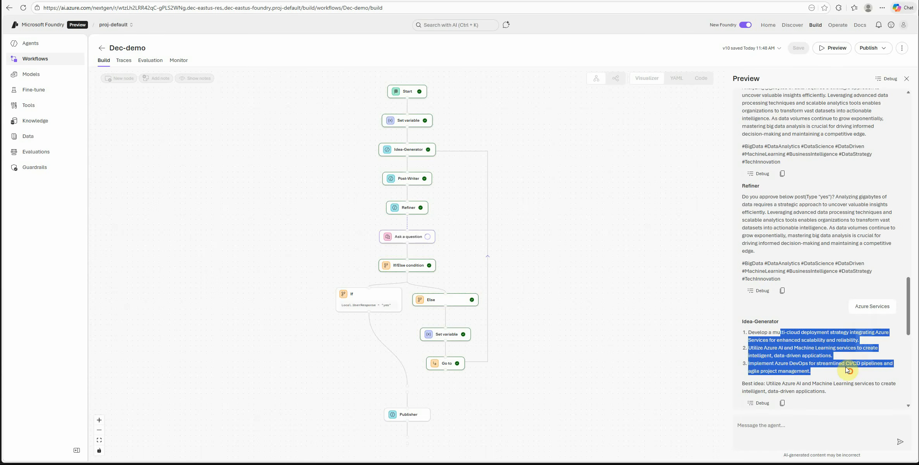
scroll(853, 386, "down", 3)
left_click_drag(770, 306, 839, 319)
scroll(814, 315, "down", 3)
left_click_drag(770, 291, 844, 342)
left_click_drag(751, 272, 835, 272)
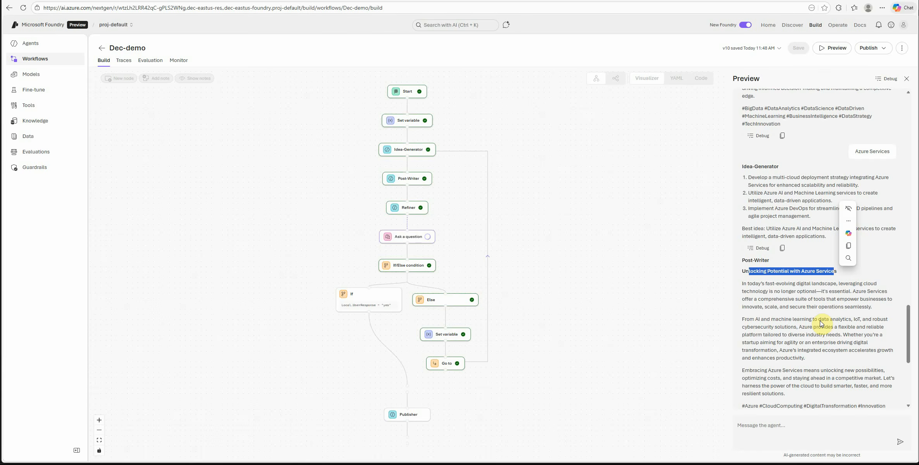
scroll(824, 330, "down", 5)
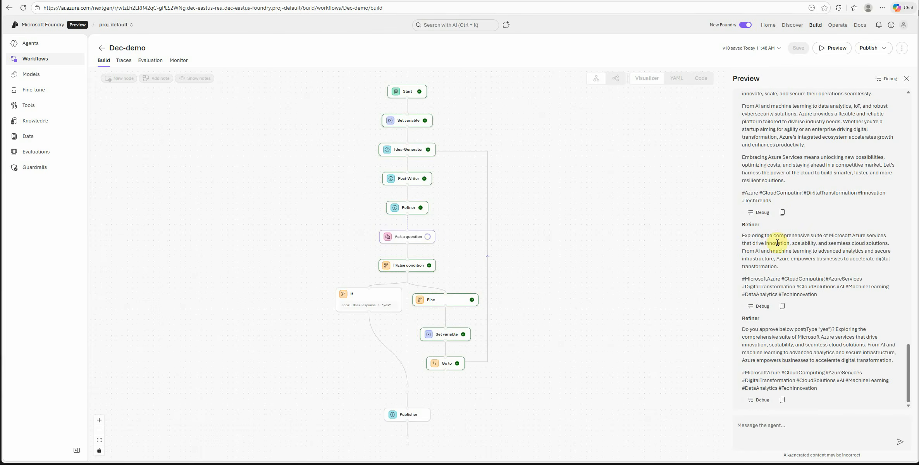
left_click_drag(773, 235, 894, 239)
left_click(852, 240)
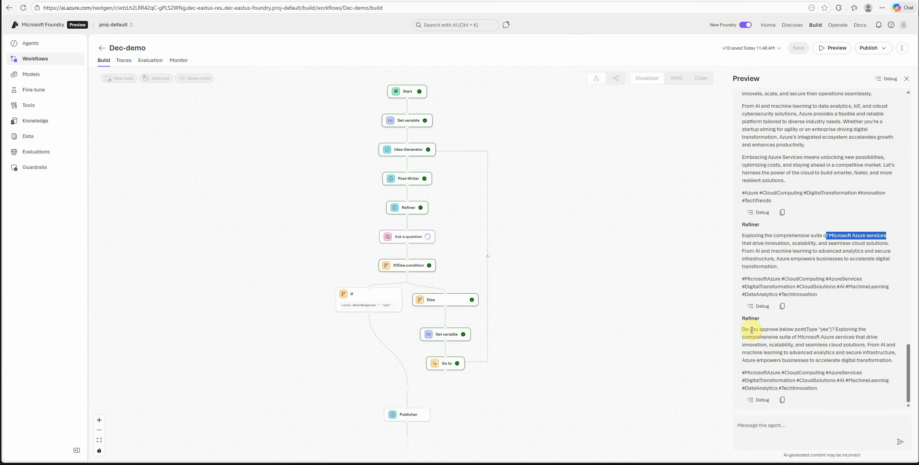
- Approve the Azure Services post by answering the repeated approval question with "yes"
left_click_drag(751, 330, 813, 330)
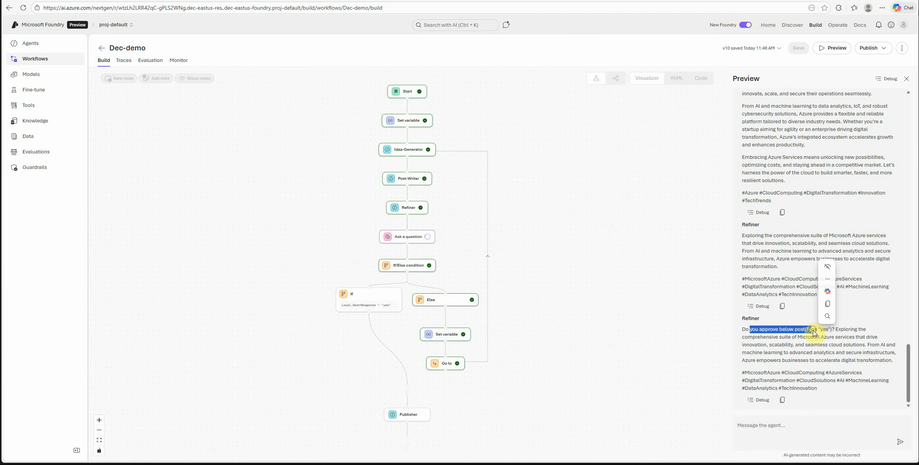
left_click(757, 424)
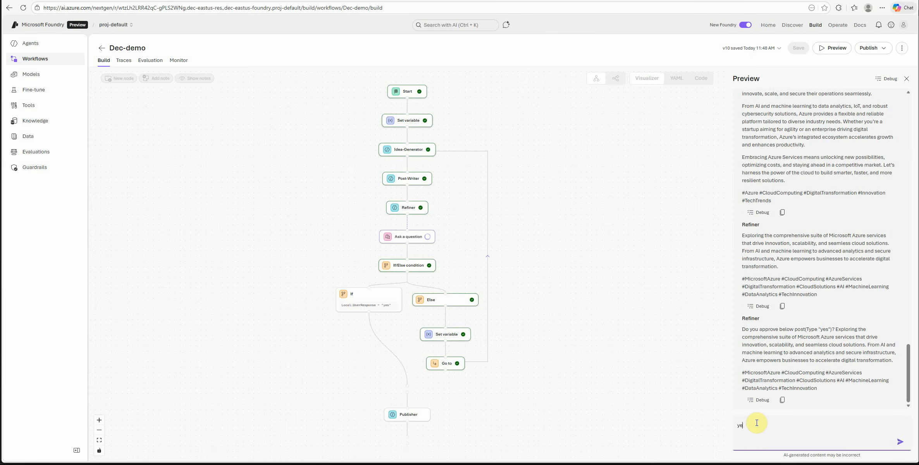
key("Return")
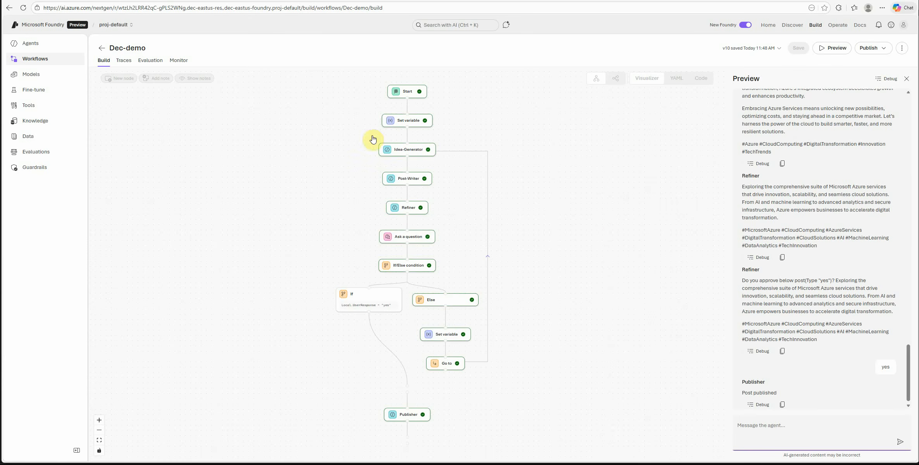
- View the Idea-Generator node's run details, dismiss them, and close the workflow preview
left_click(408, 150)
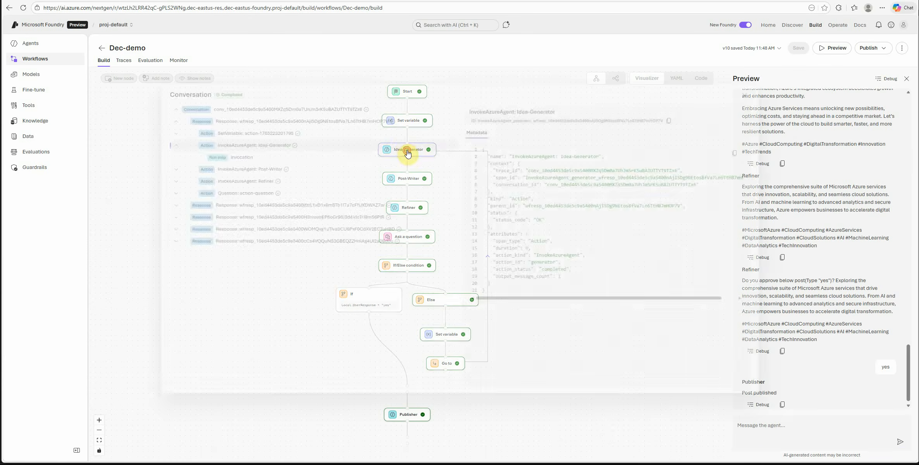
left_click(774, 81)
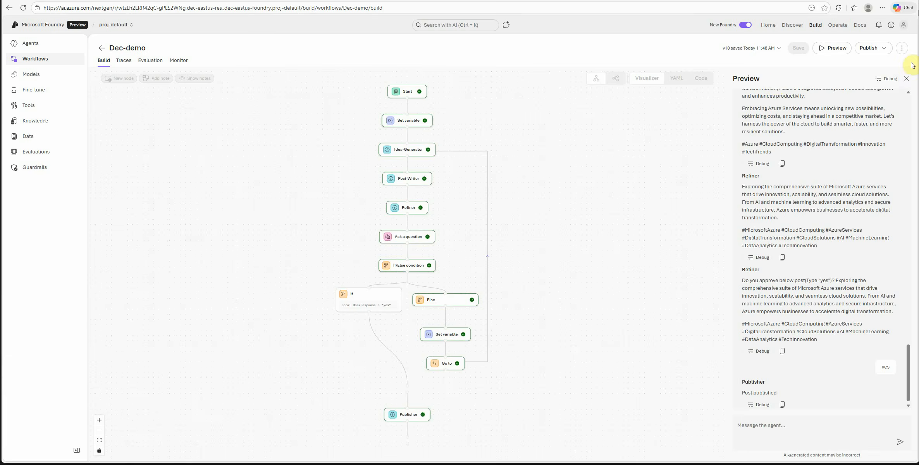
left_click(907, 79)
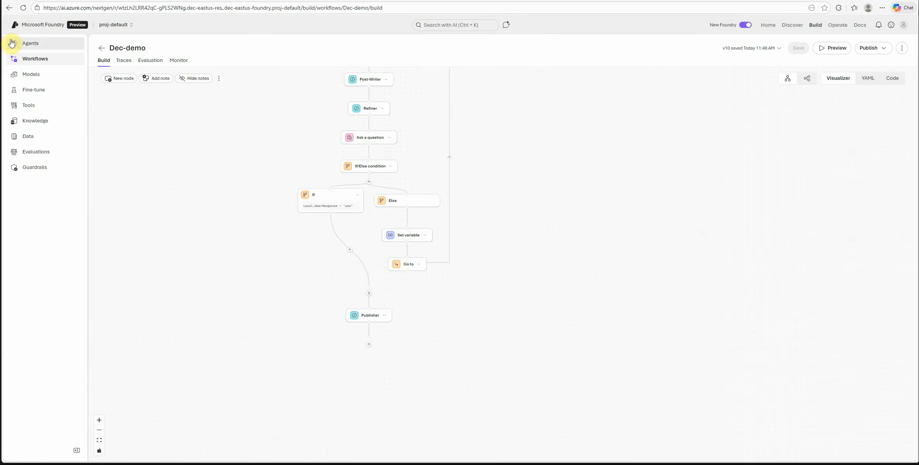
- Open the Idea-Generator agent from the agents list and look at its Tools and Knowledge sections
left_click(37, 51)
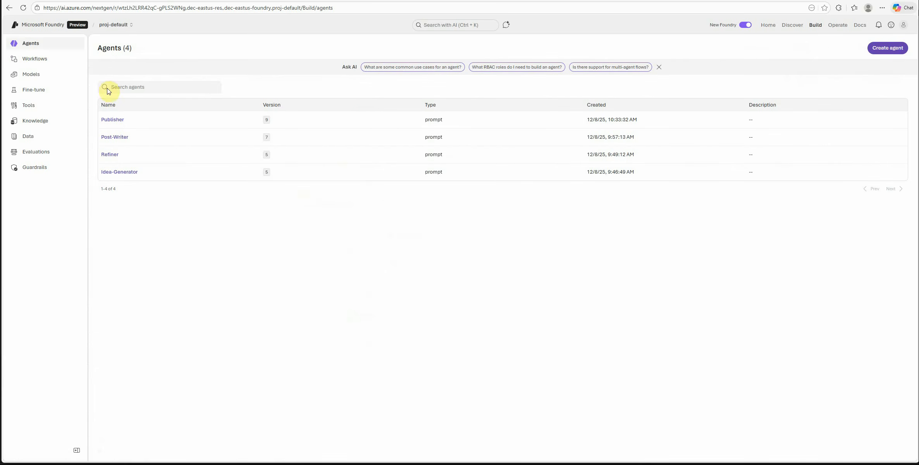
left_click(123, 175)
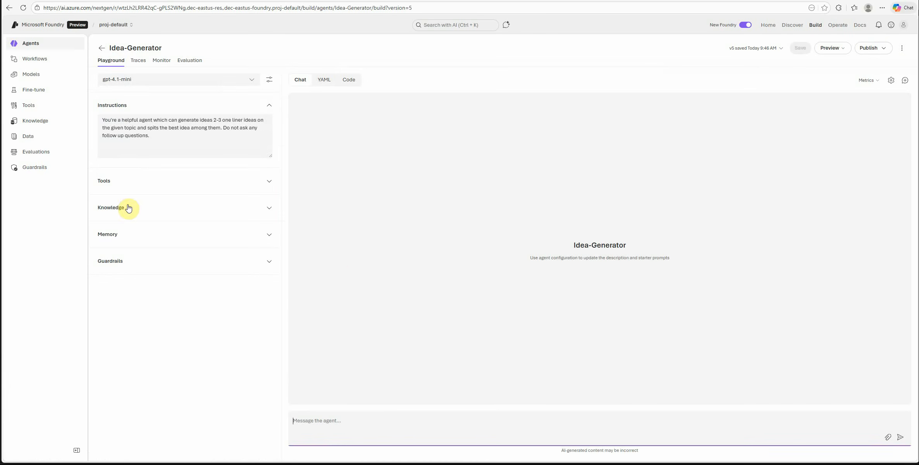
left_click(269, 182)
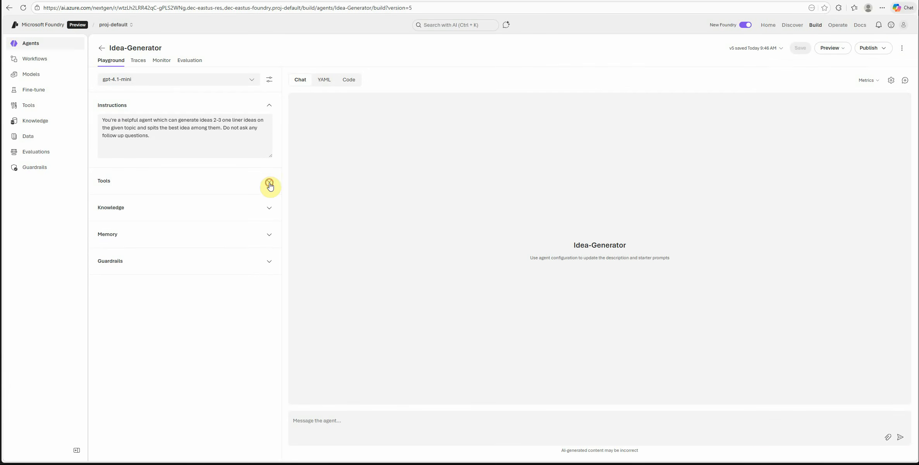
left_click(176, 247)
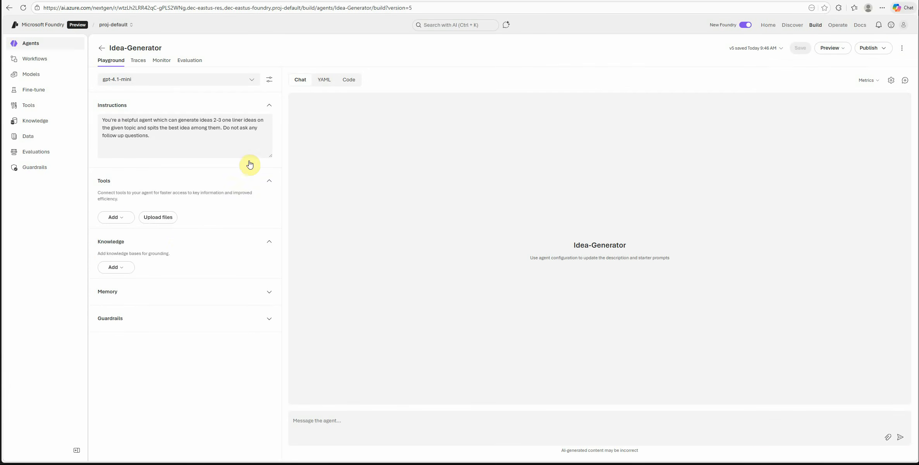
left_click(260, 181)
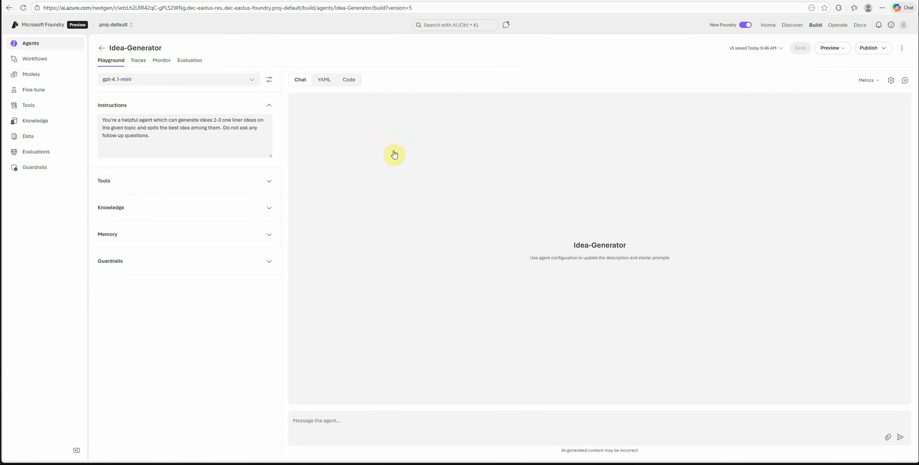
- Reopen the Dec-demo workflow, view the Idea-Generator node's agent in the agent playground, and return to the workflows list
left_click(38, 63)
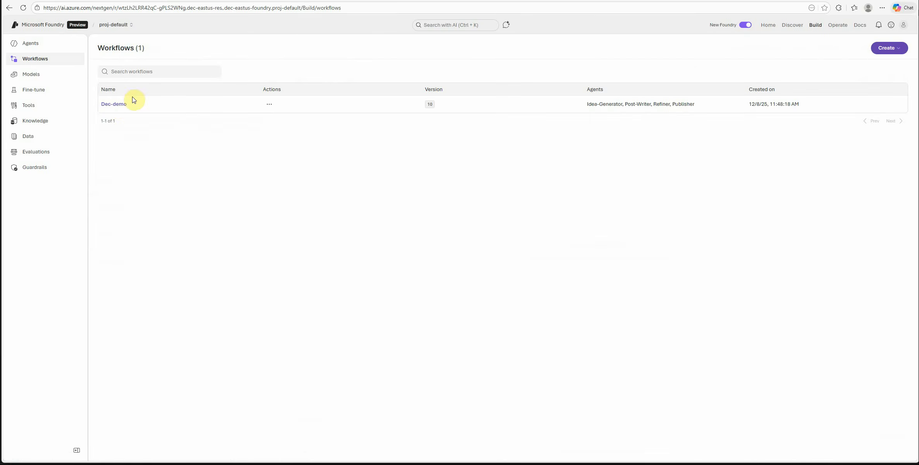
left_click(118, 104)
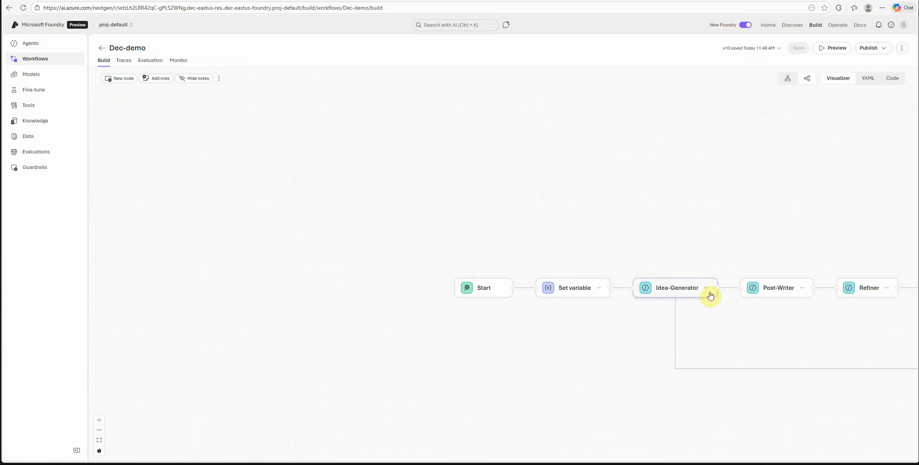
left_click(681, 289)
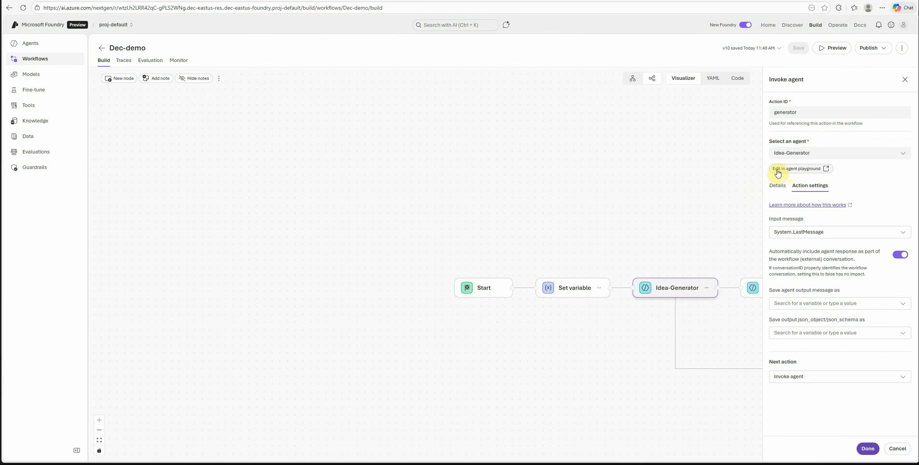
left_click(800, 171)
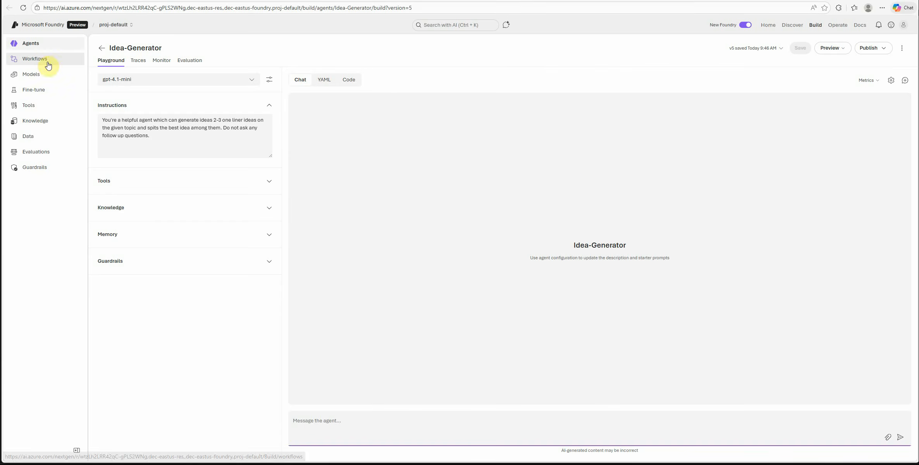
left_click(35, 60)
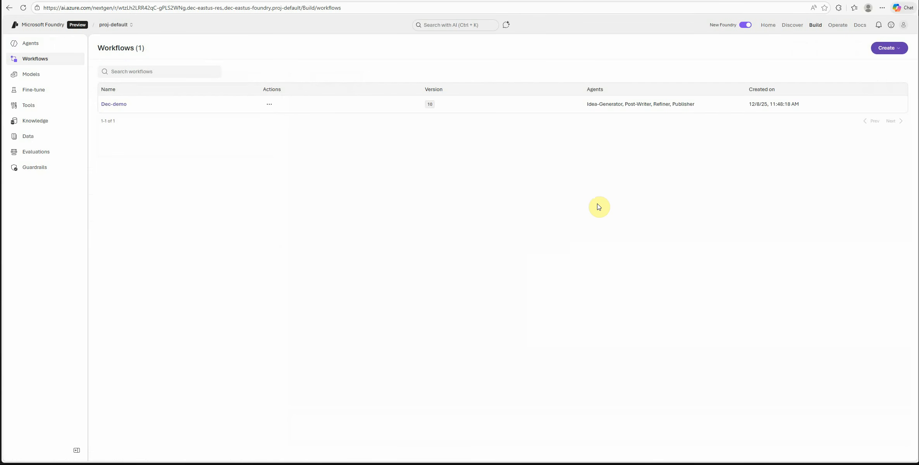